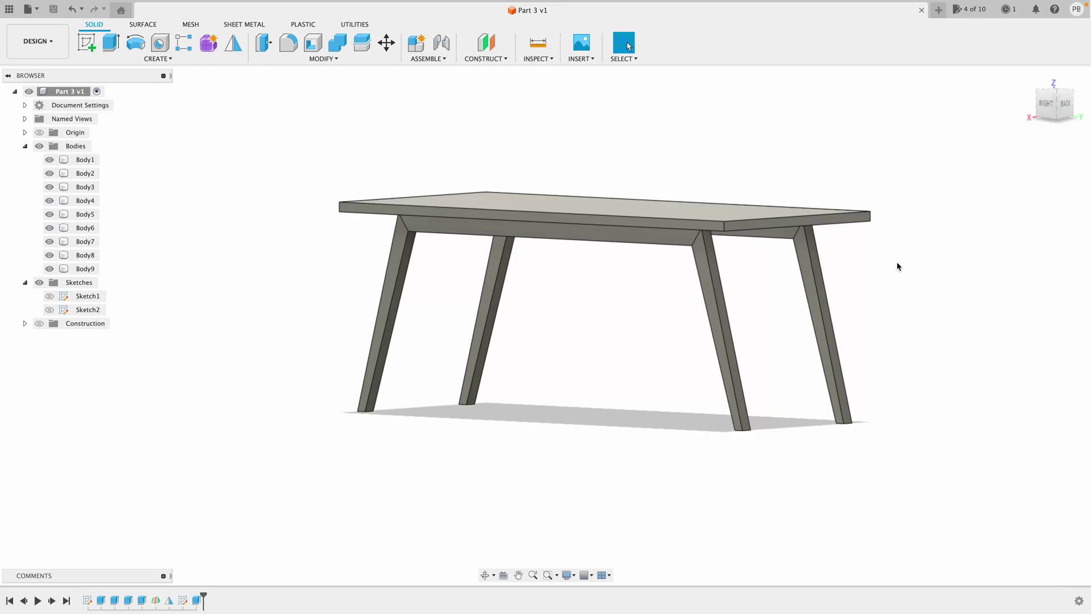
scroll(897, 266, "right", 10, "shift")
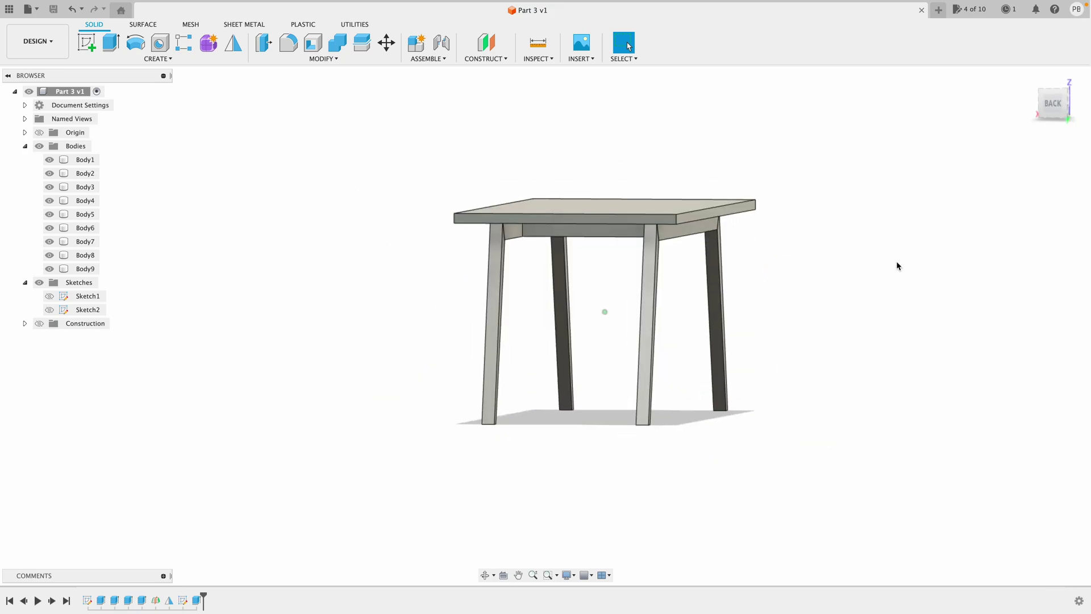
scroll(897, 266, "right", 5, "shift")
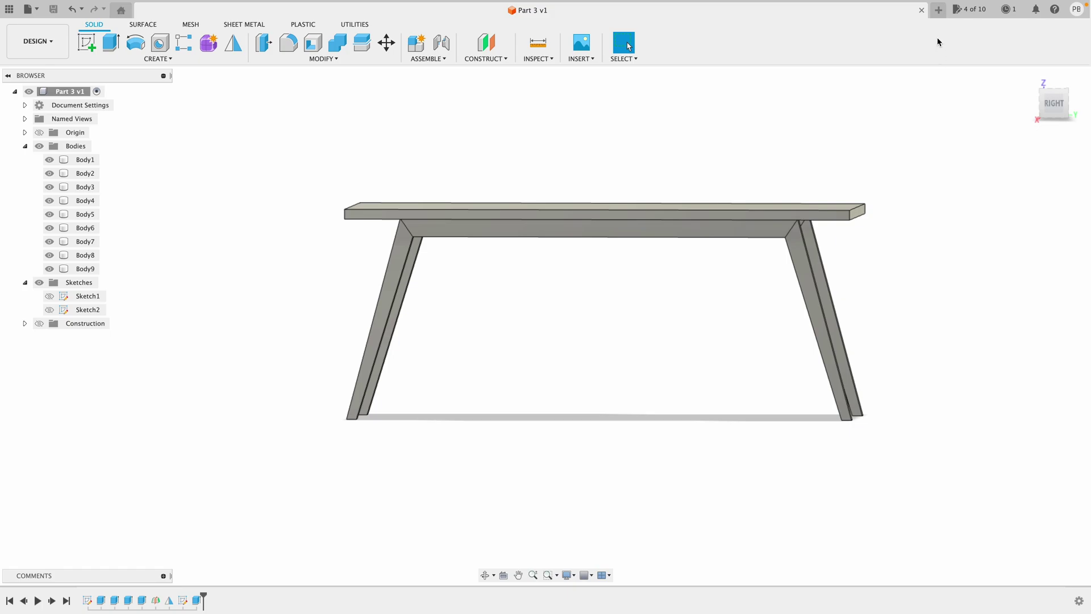
Start a new design and create an internal, activated component named TableDining
left_click(939, 11)
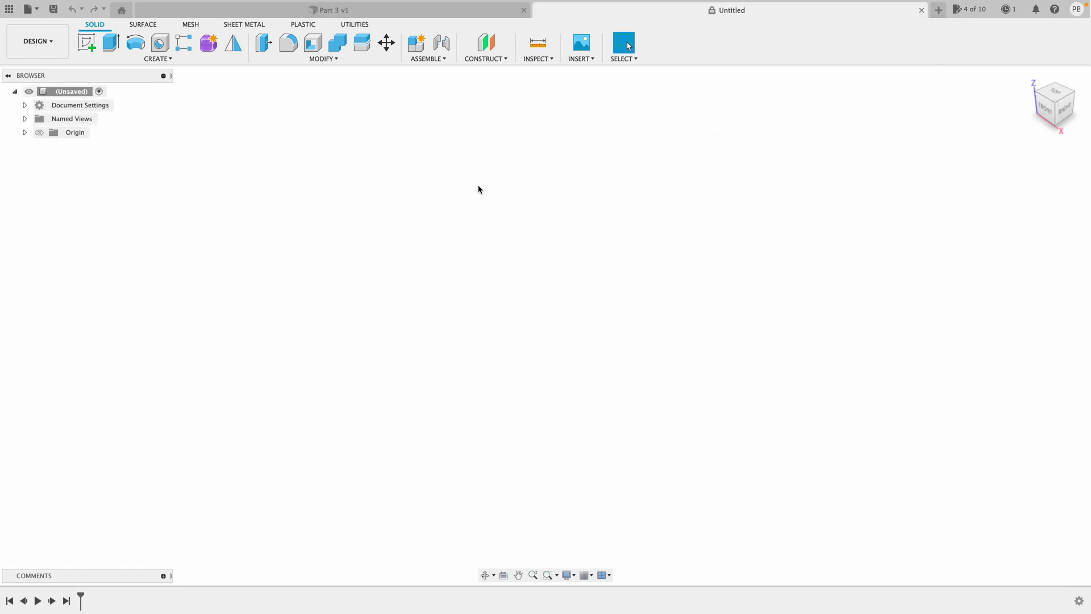
left_click(182, 60)
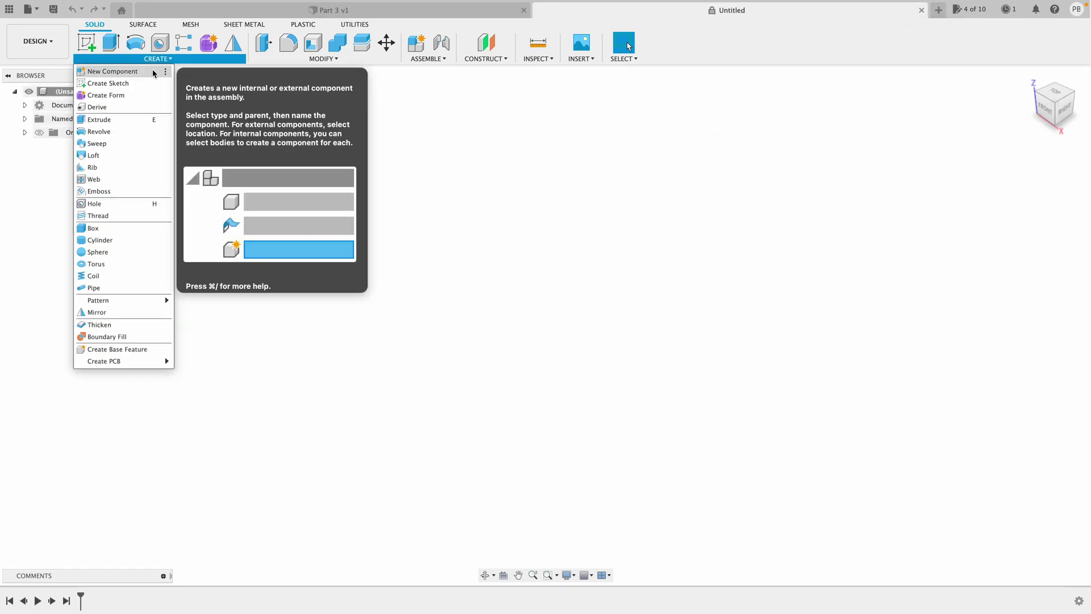
left_click(108, 70)
double_click(975, 208)
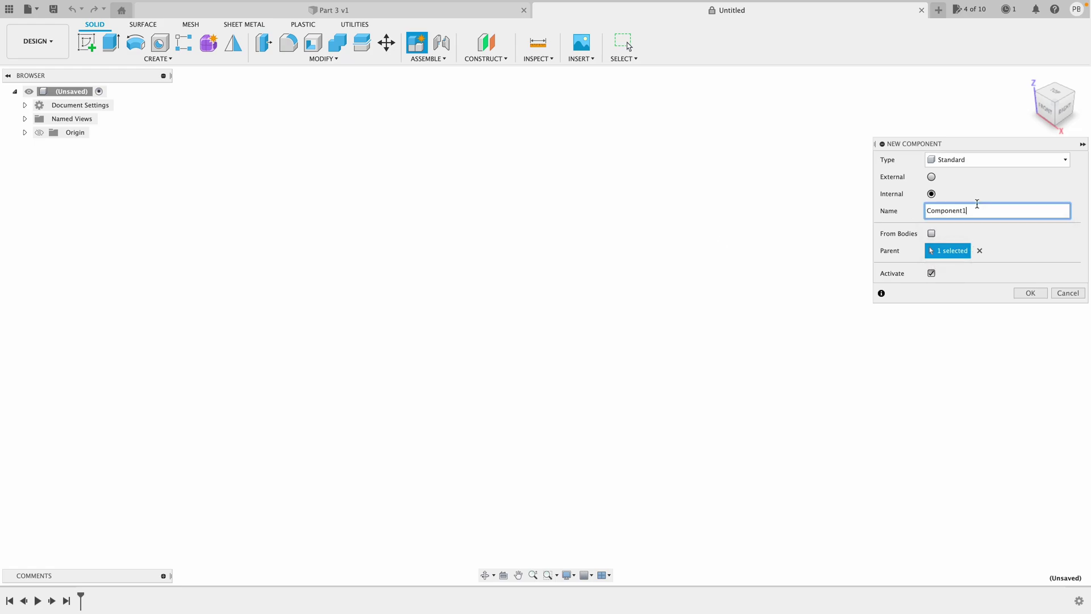
type("TableDining")
key("Return")
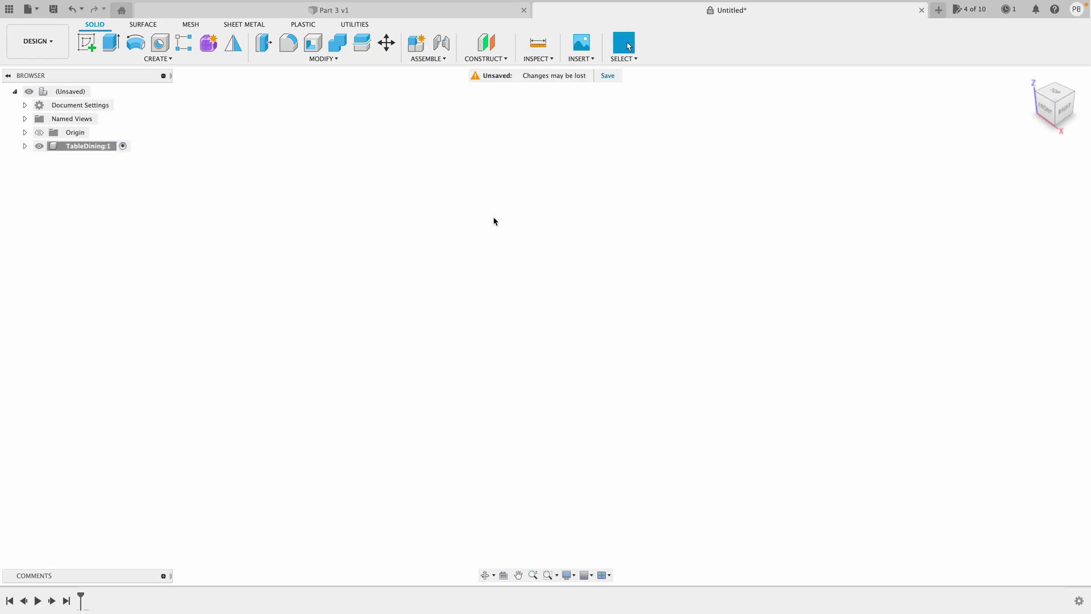
Start a sketch on the vertical YZ plane and add a user parameter TableHeight of 750 mm
left_click(89, 46)
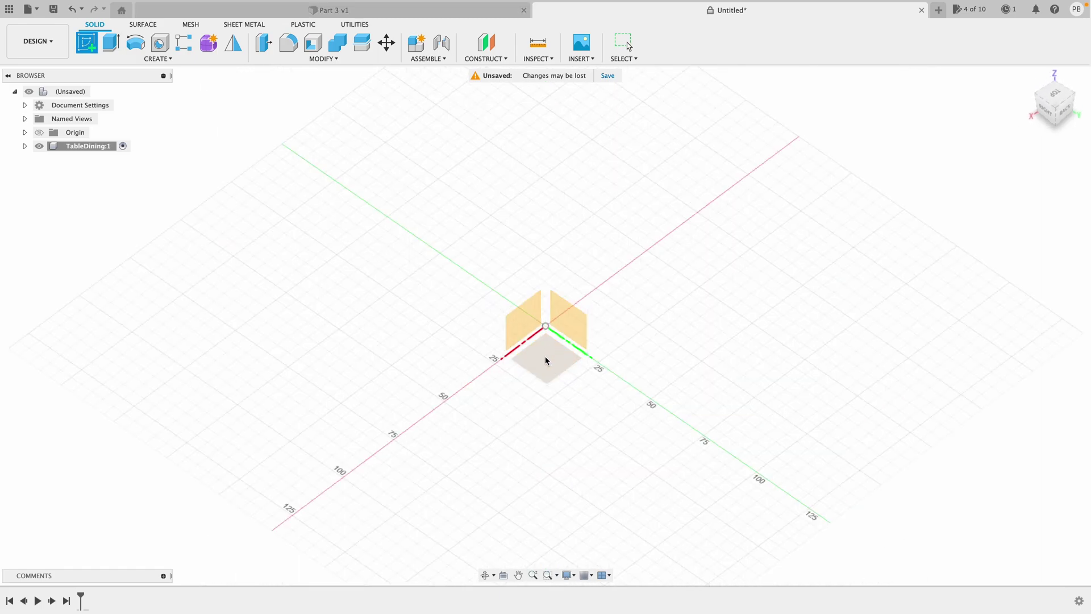
left_click(573, 316)
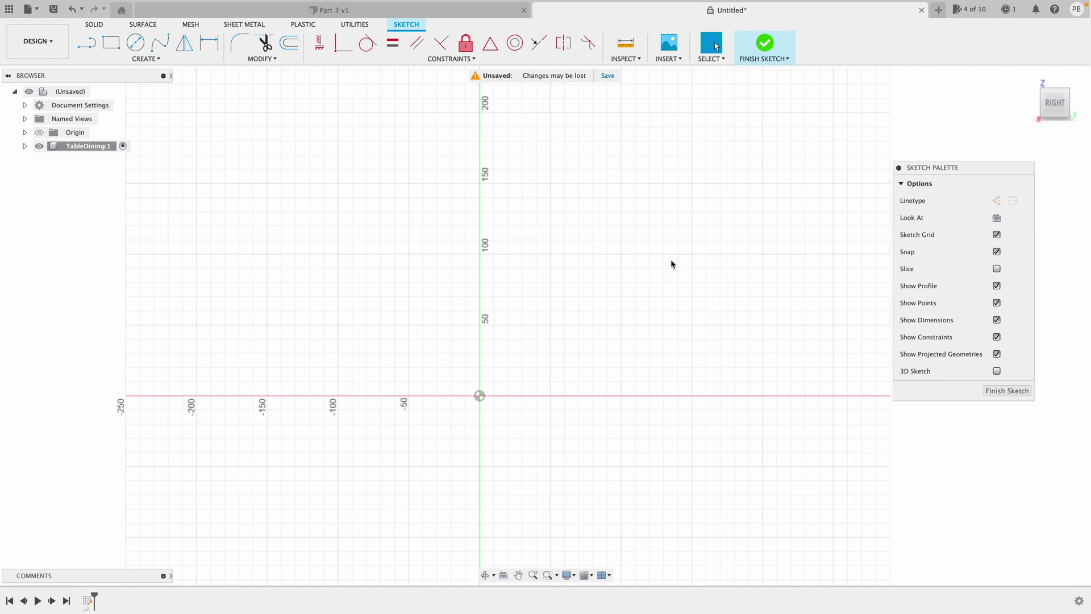
left_click(275, 59)
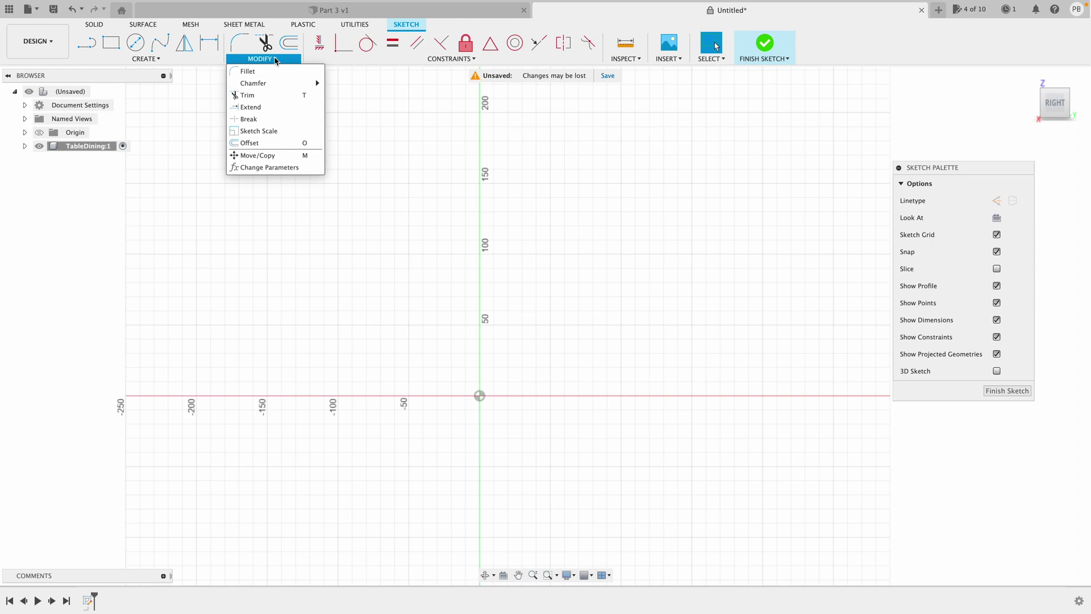
left_click(278, 167)
left_click_drag(747, 134, 437, 168)
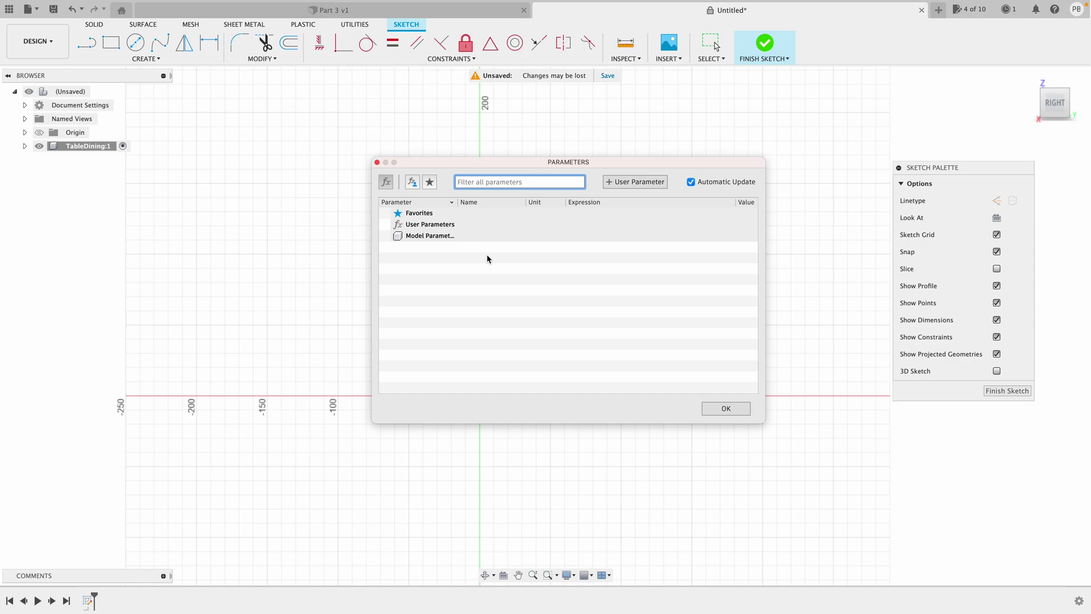
left_click(620, 182)
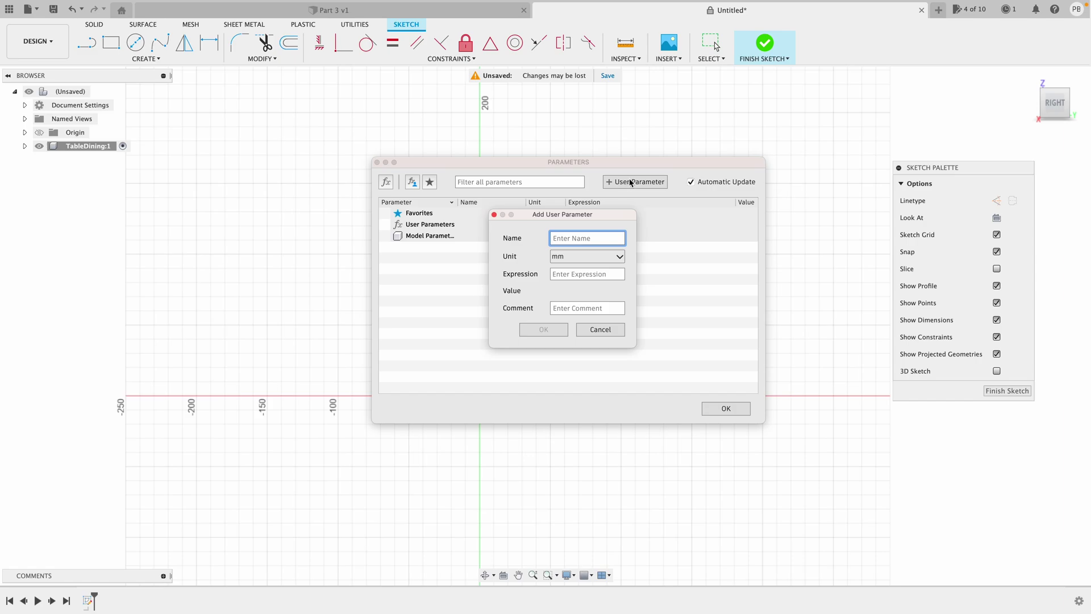
type("Ta")
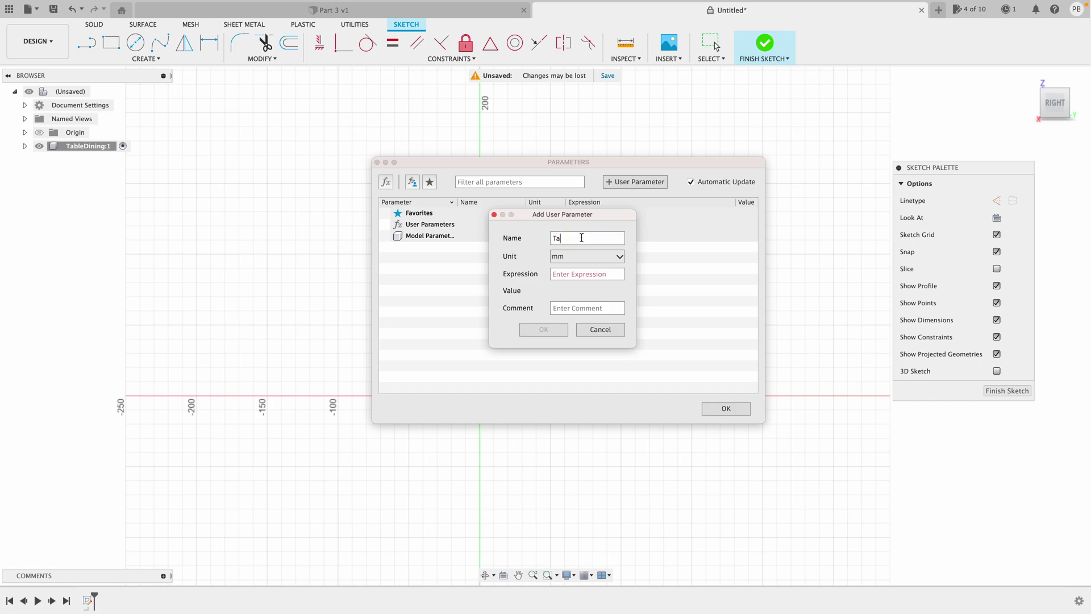
type("bleHeight")
left_click(584, 275)
type("750")
left_click(554, 330)
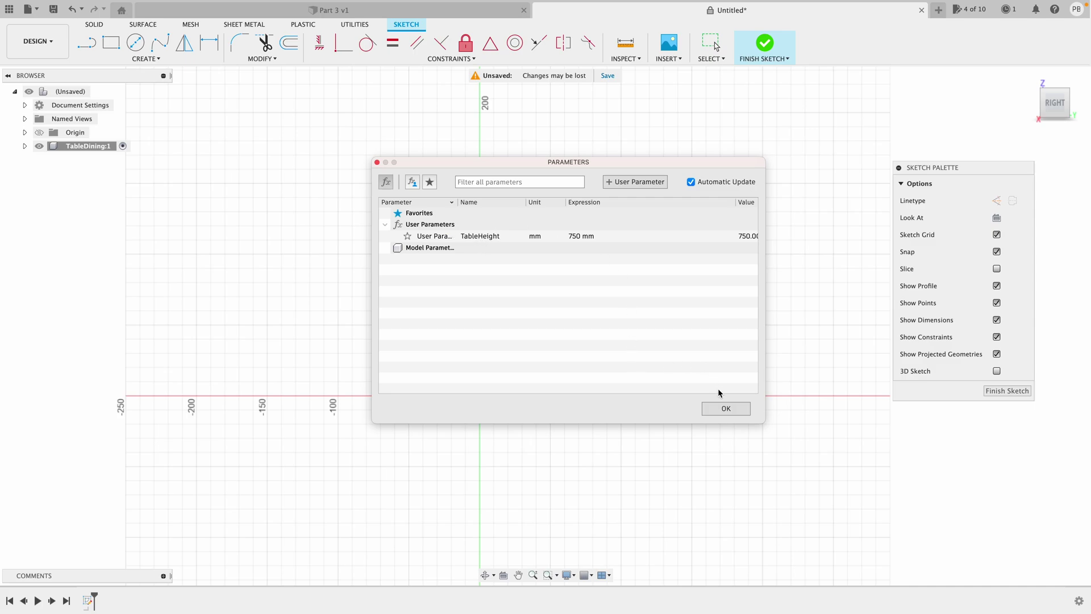
left_click(724, 408)
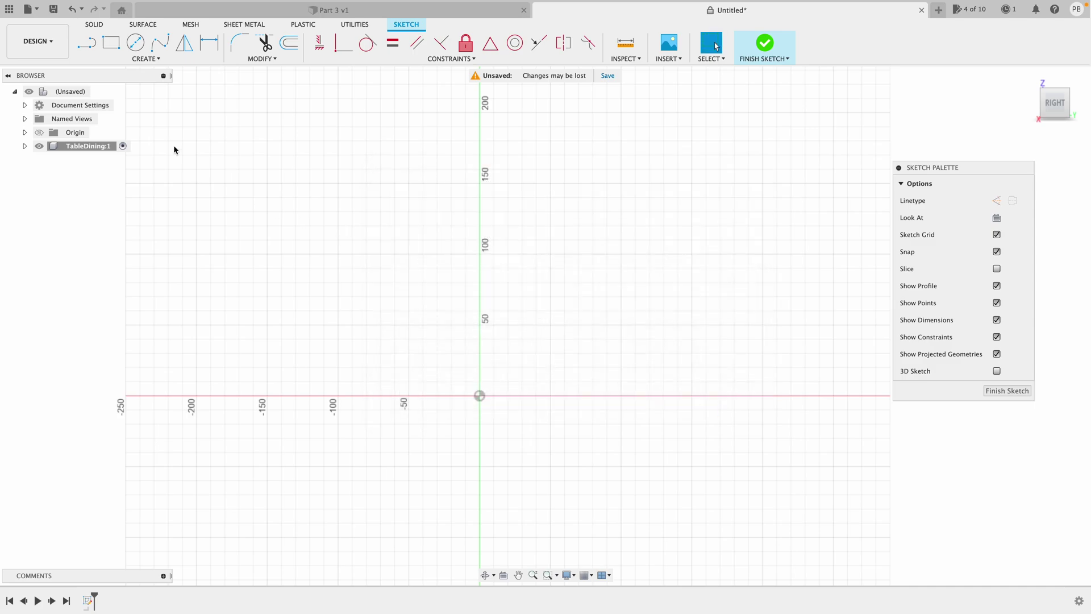
Draw a vertical construction line from the origin upward with its length set to the TableHeight parameter
left_click(87, 44)
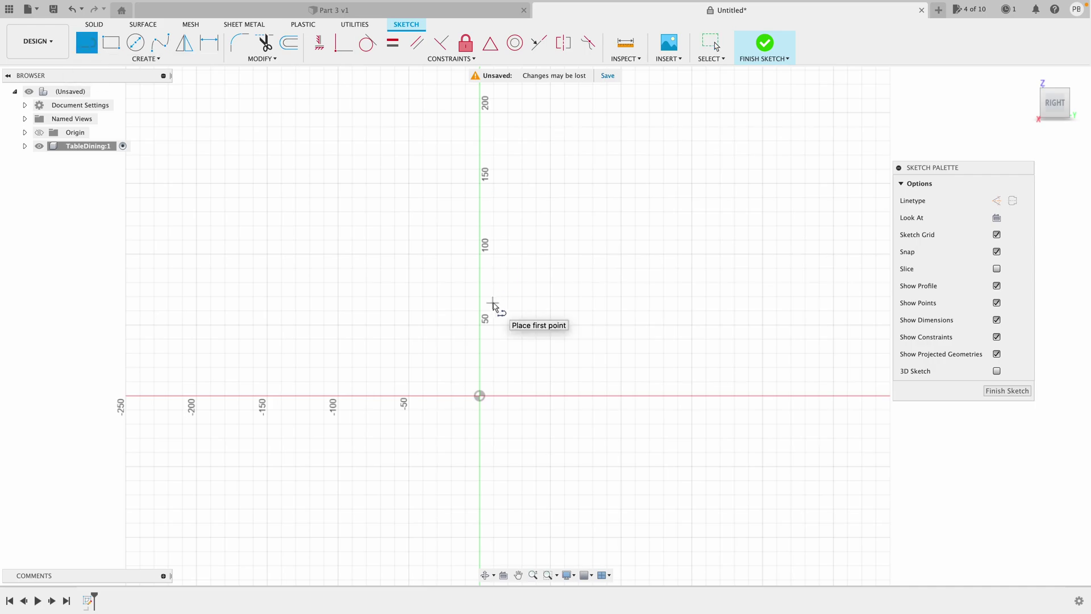
left_click(997, 201)
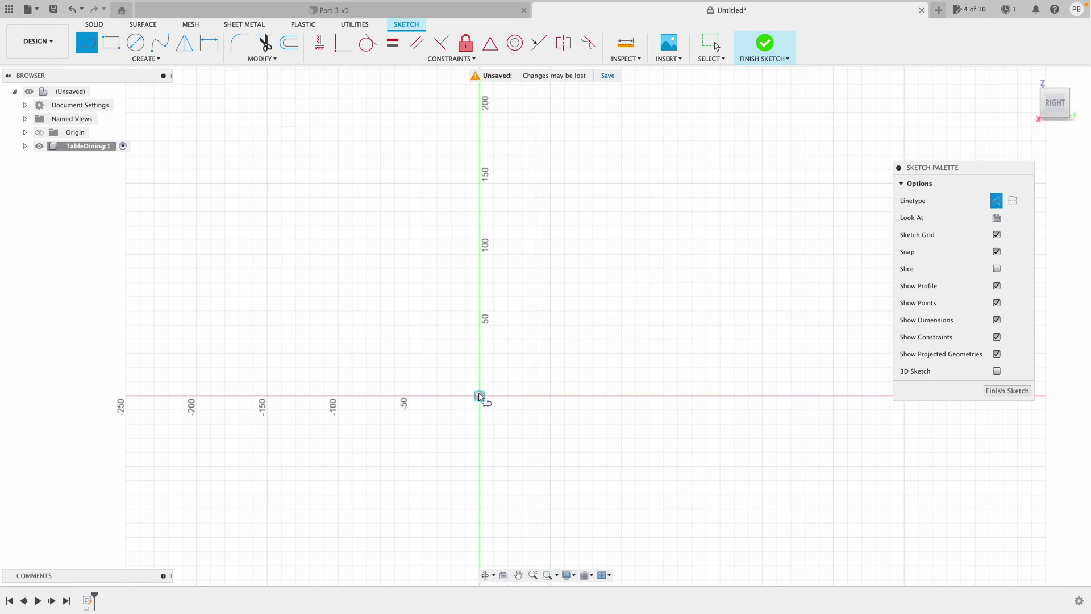
left_click(479, 395)
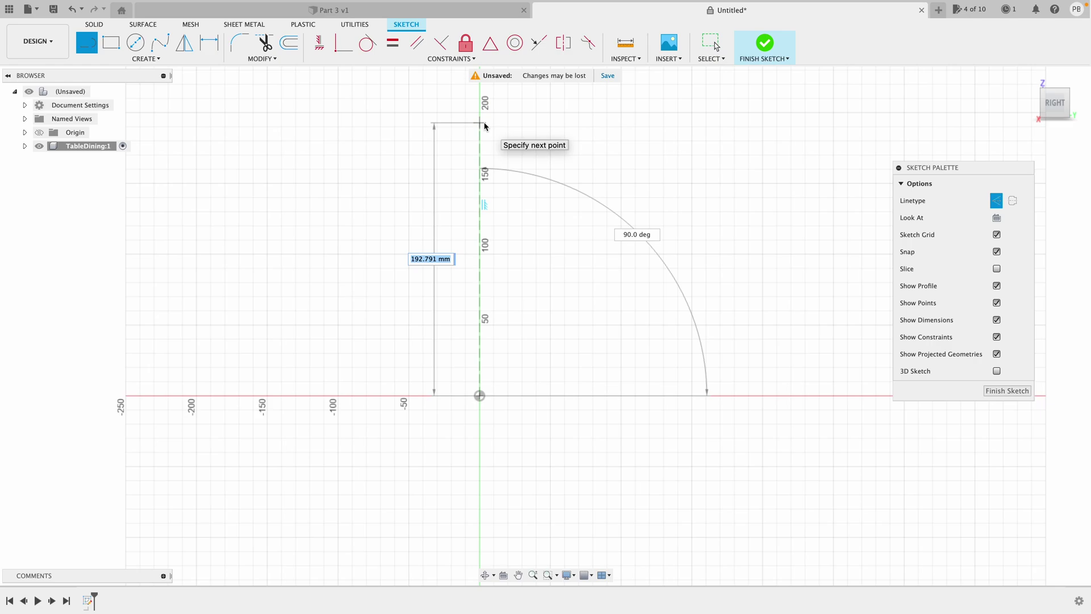
type("Tab")
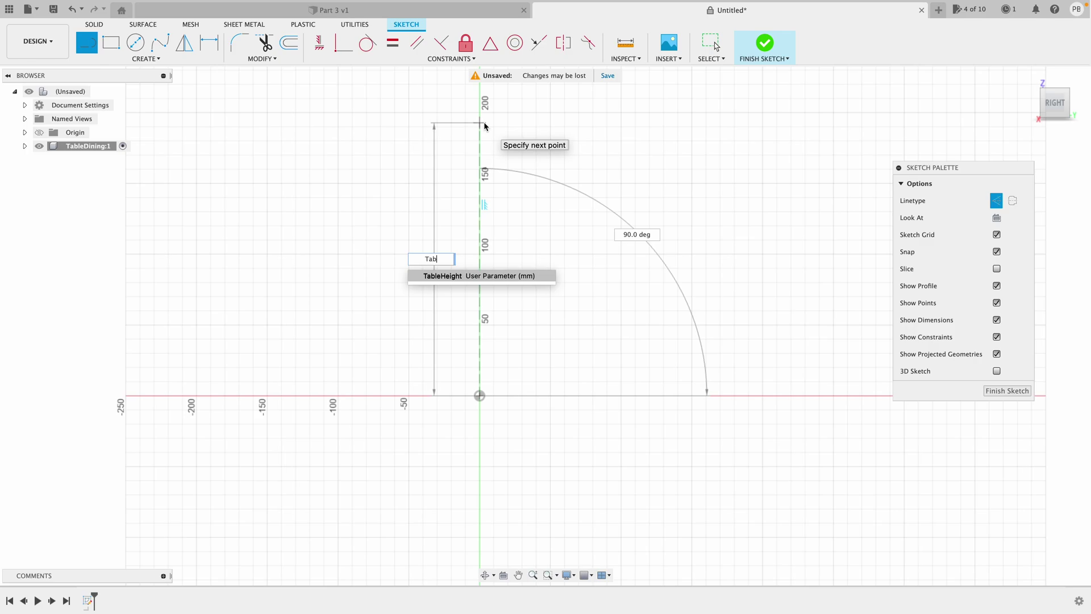
left_click(443, 276)
key("Return")
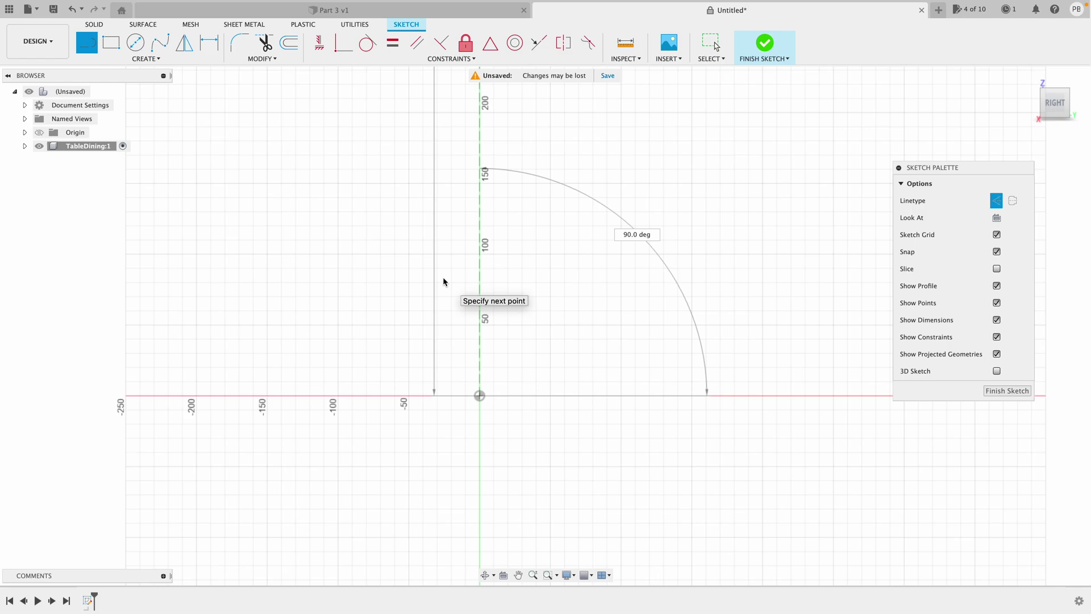
key("Escape")
Start a solid two-point rectangle at the construction line's upper end, extending downward, with its height set to TableTopThickness = 35 mm
scroll(679, 204, "down", 3)
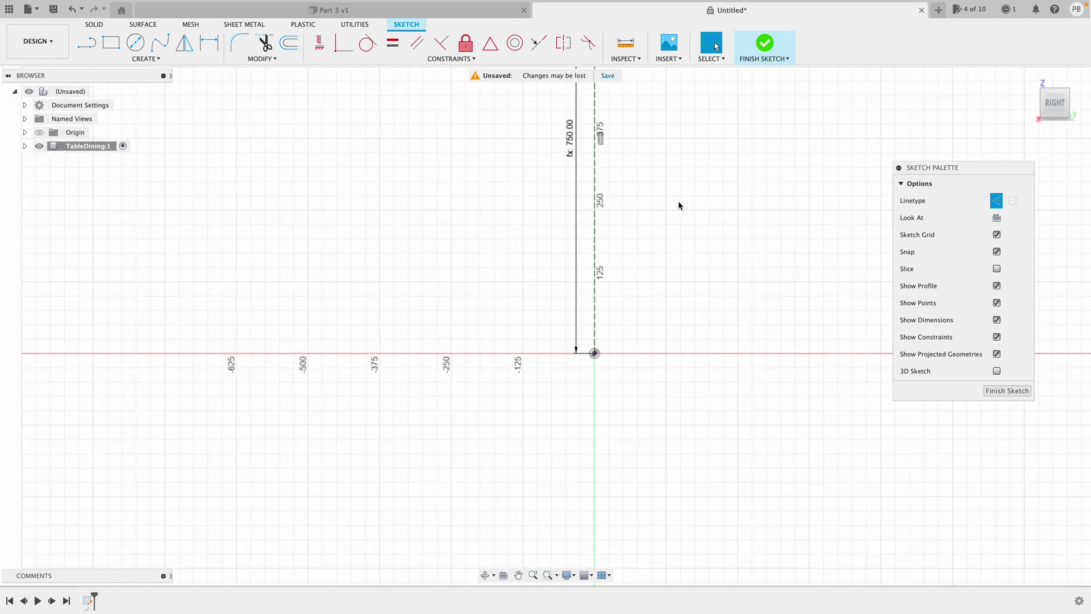
scroll(677, 208, "down", 2)
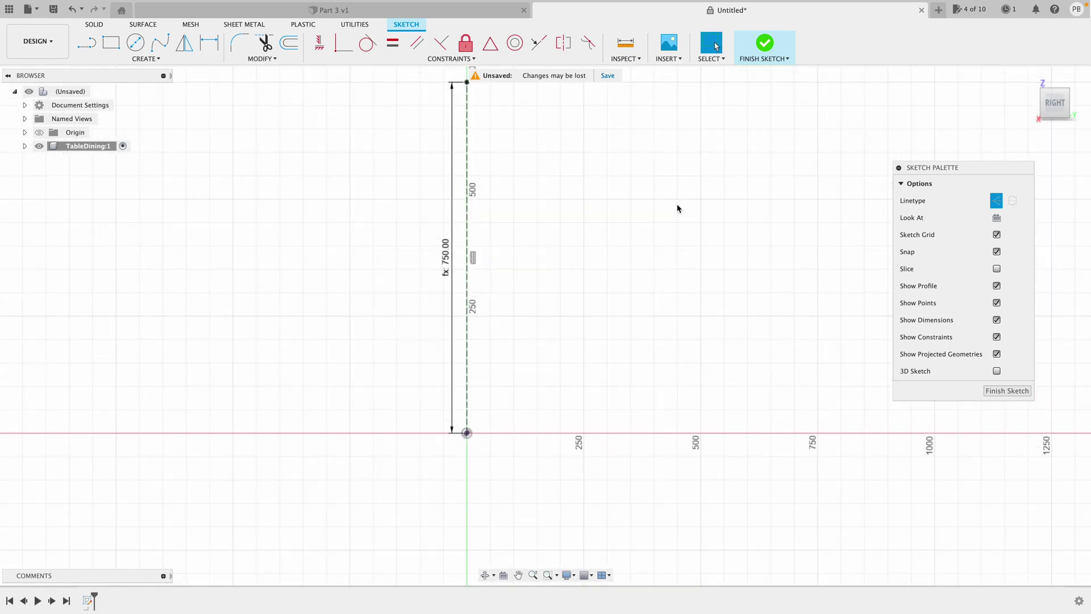
scroll(677, 207, "down", 2)
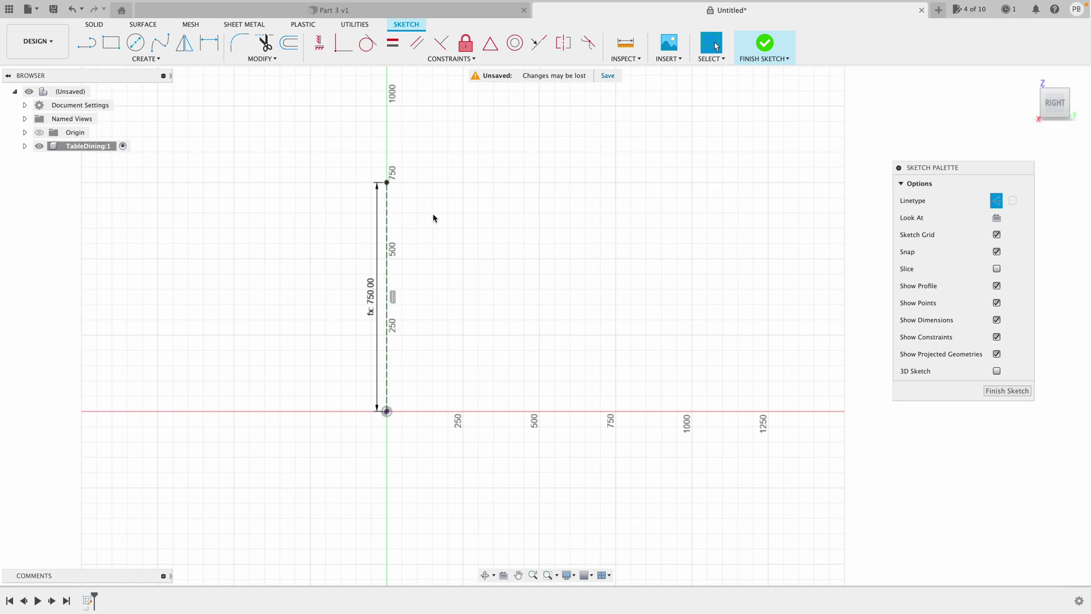
key("r")
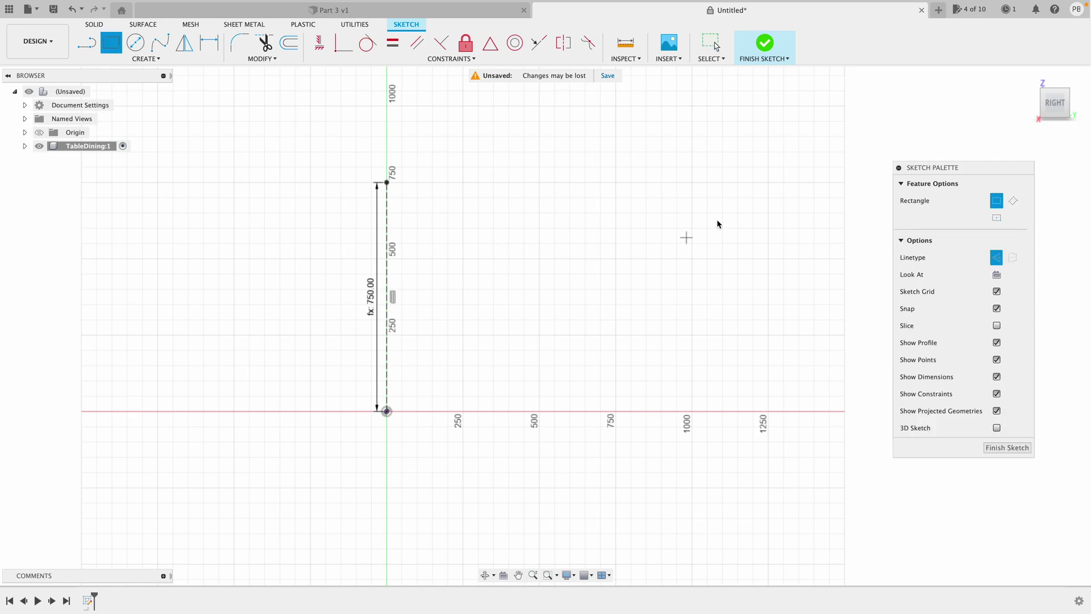
left_click(997, 259)
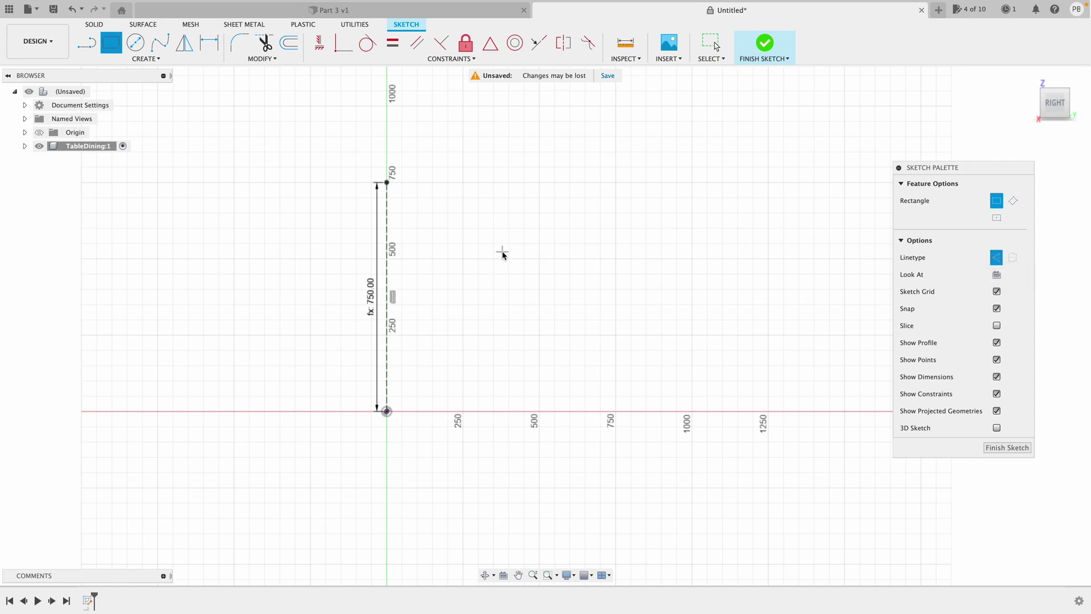
key("x")
left_click(388, 183)
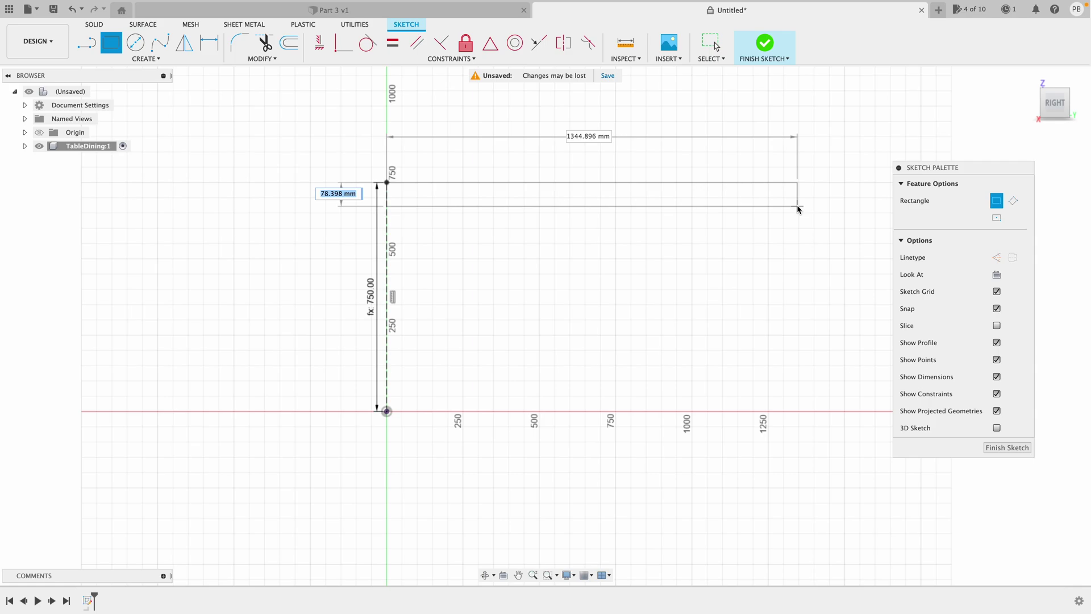
type("Tab")
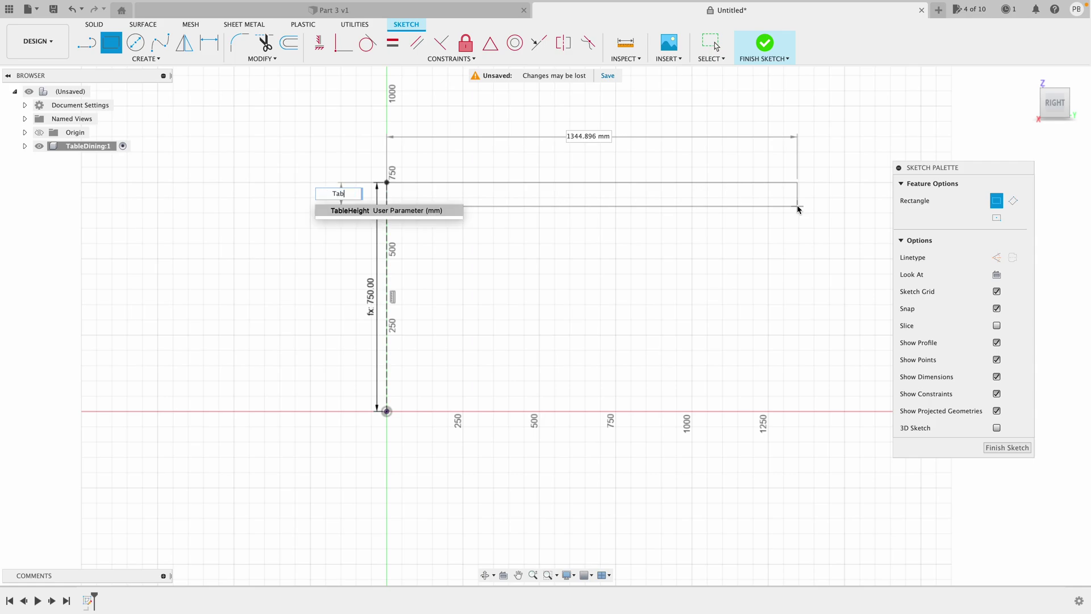
type("leTopThickness = ")
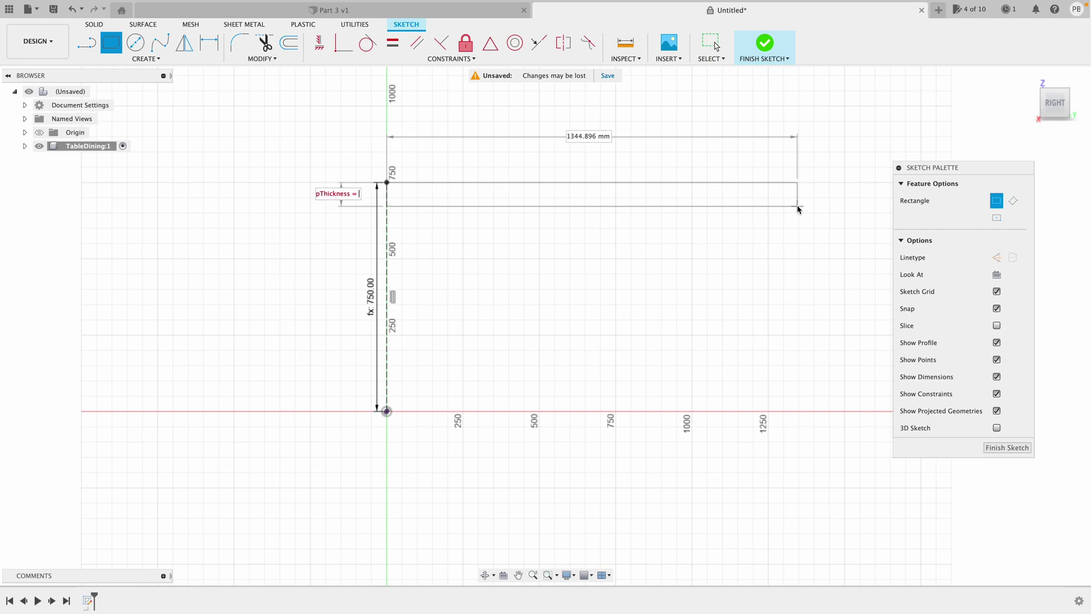
type("35")
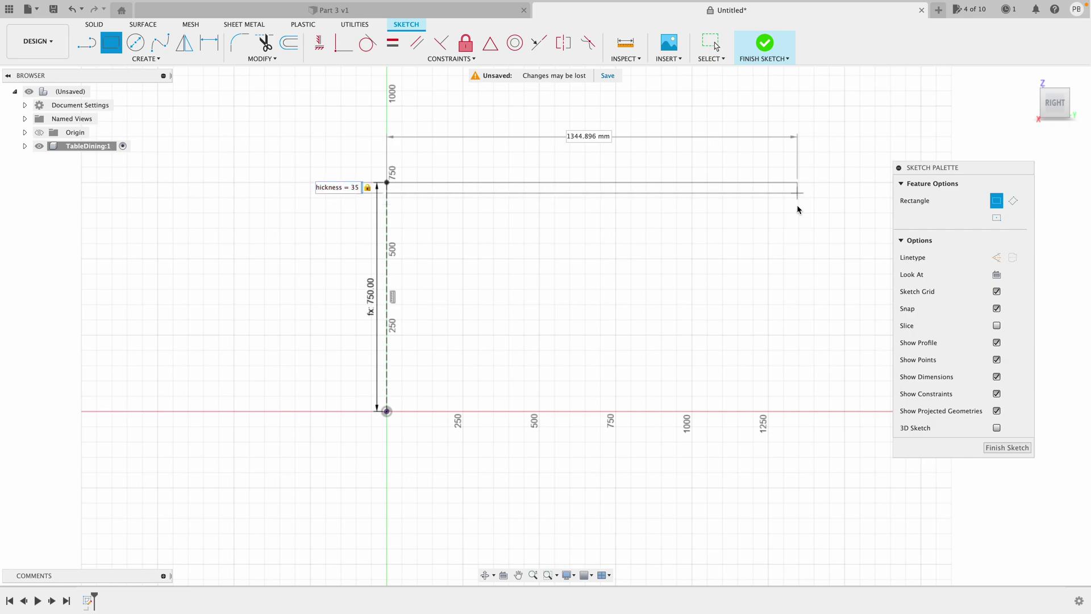
Complete the tabletop rectangle with its horizontal dimension named TableLength and set to 1800 mm
key("Tab")
type("TableLen")
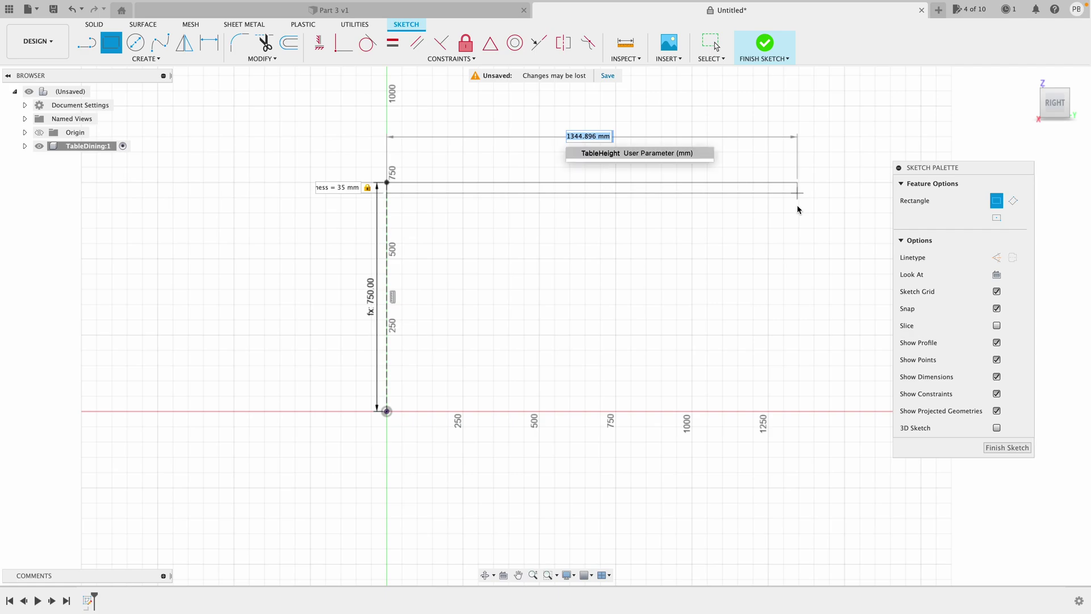
type("ght")
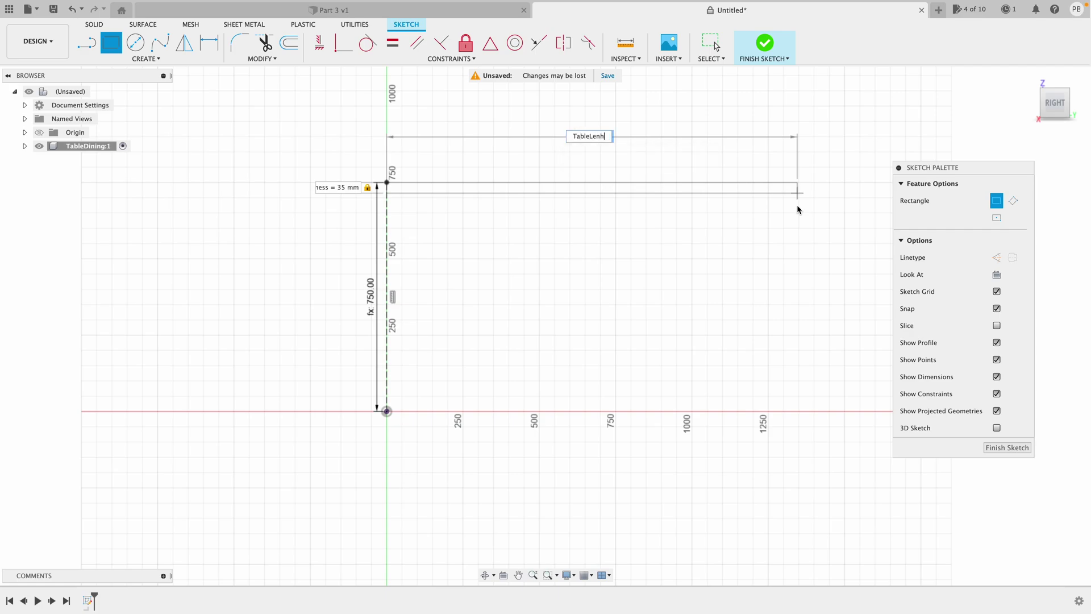
key("BackSpace")
key("BackSpace")
type("th")
key("Return")
key("Return")
key("Escape")
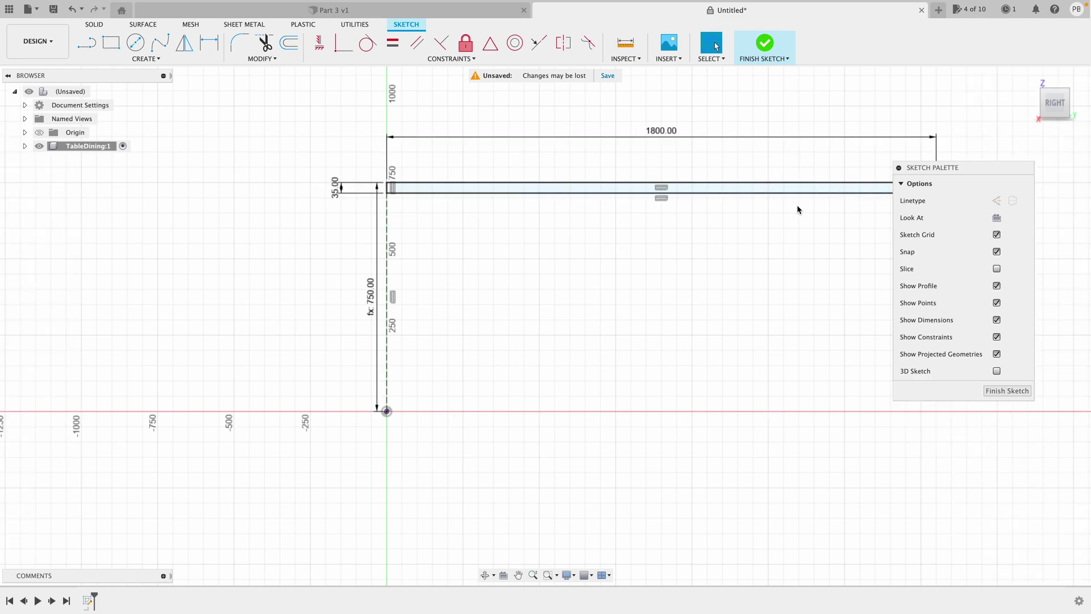
Draw the leg's outer edge as a line from the origin to the tabletop's underside, with its angle set to LegAngle = 75
scroll(656, 290, "right", 5)
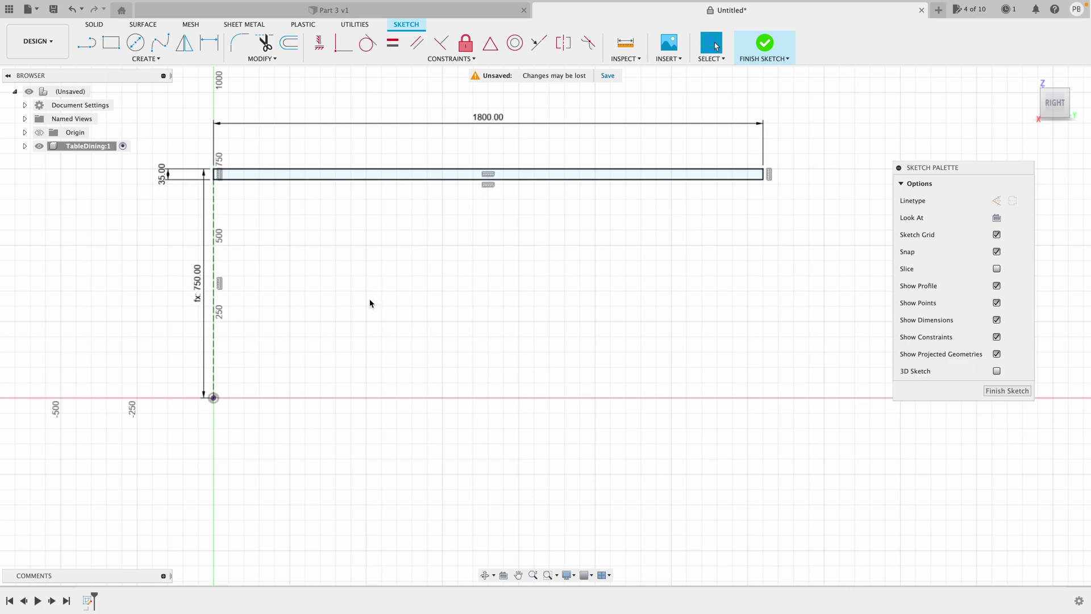
key("l")
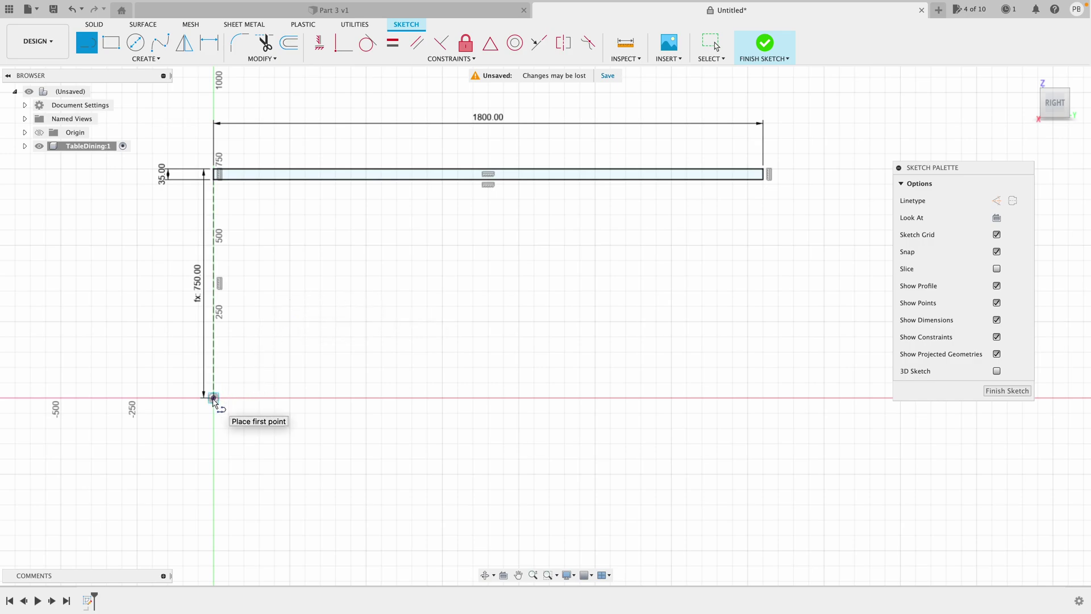
left_click(213, 398)
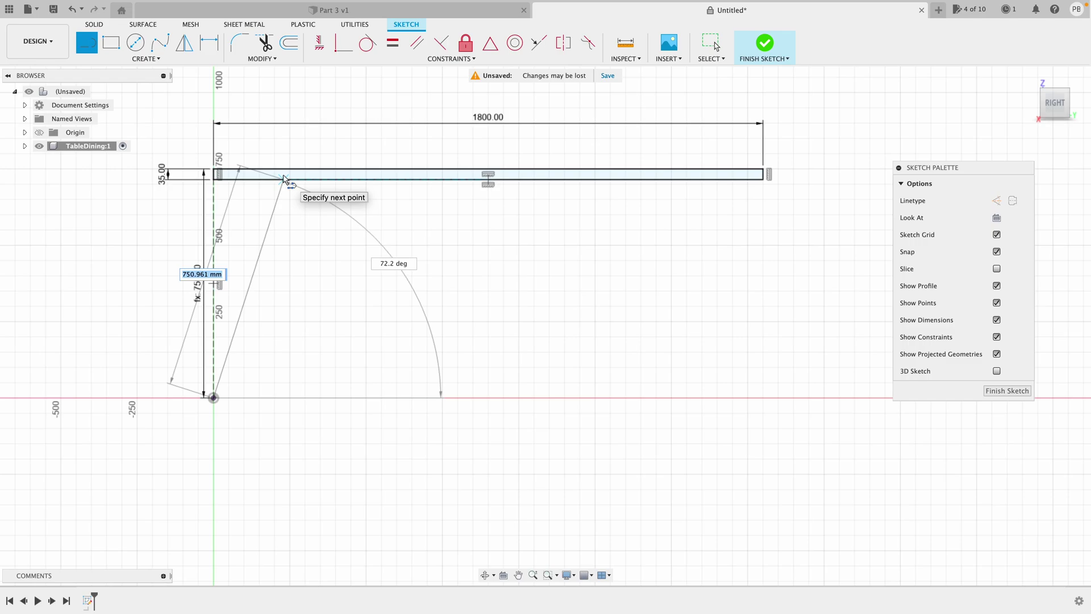
key("Tab")
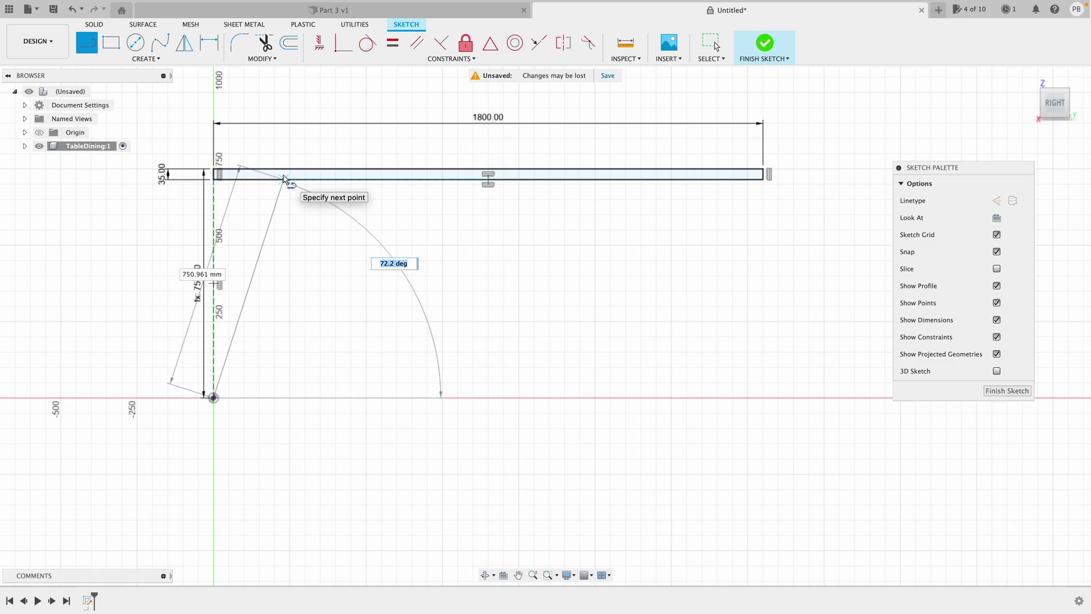
type("LegAngle = 75")
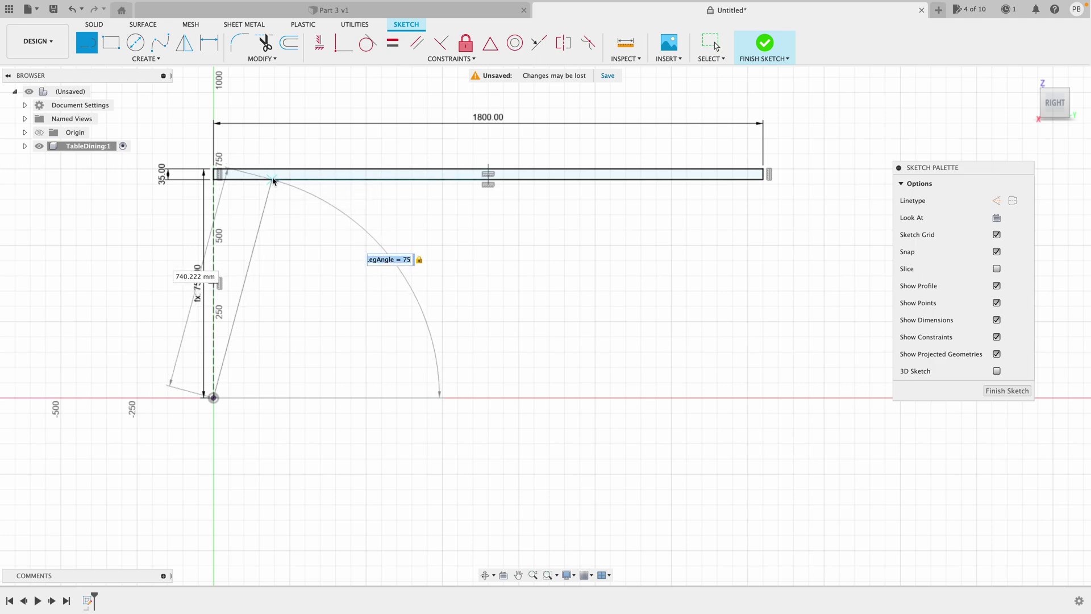
double_click(273, 180)
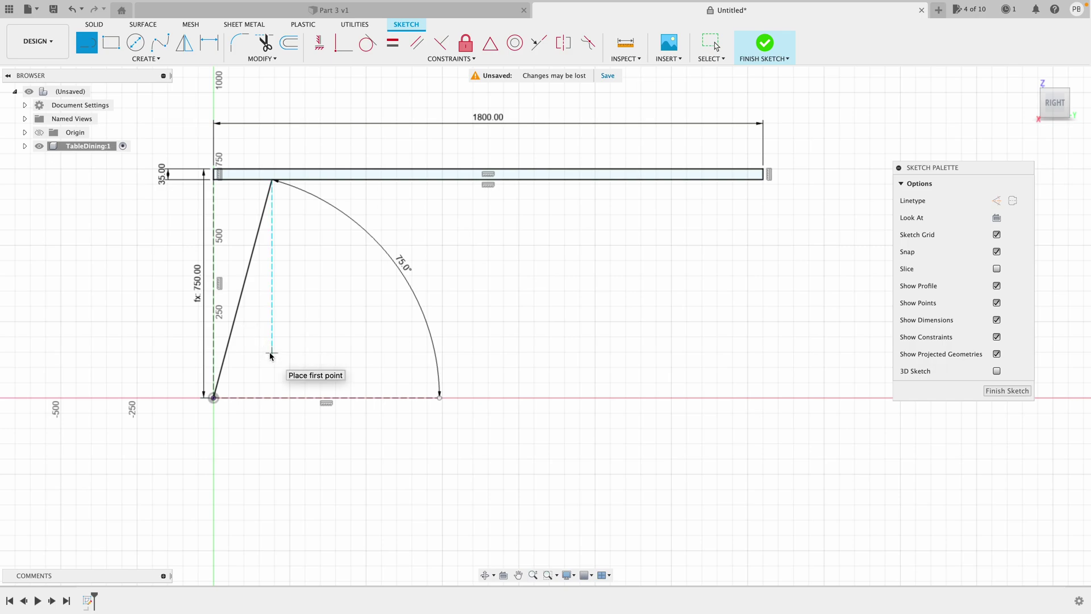
Draw a construction line along the tabletop's underside from the leg line's upper end, with its length set to LegTopWidth = 65
scroll(269, 351, "up", 3)
scroll(269, 356, "up", 2)
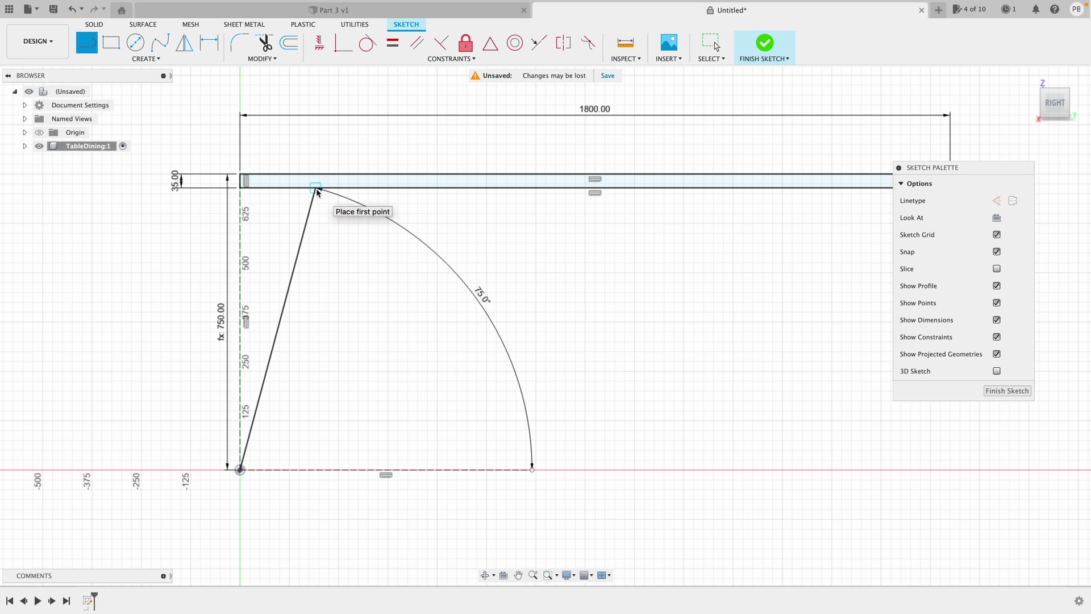
key("x")
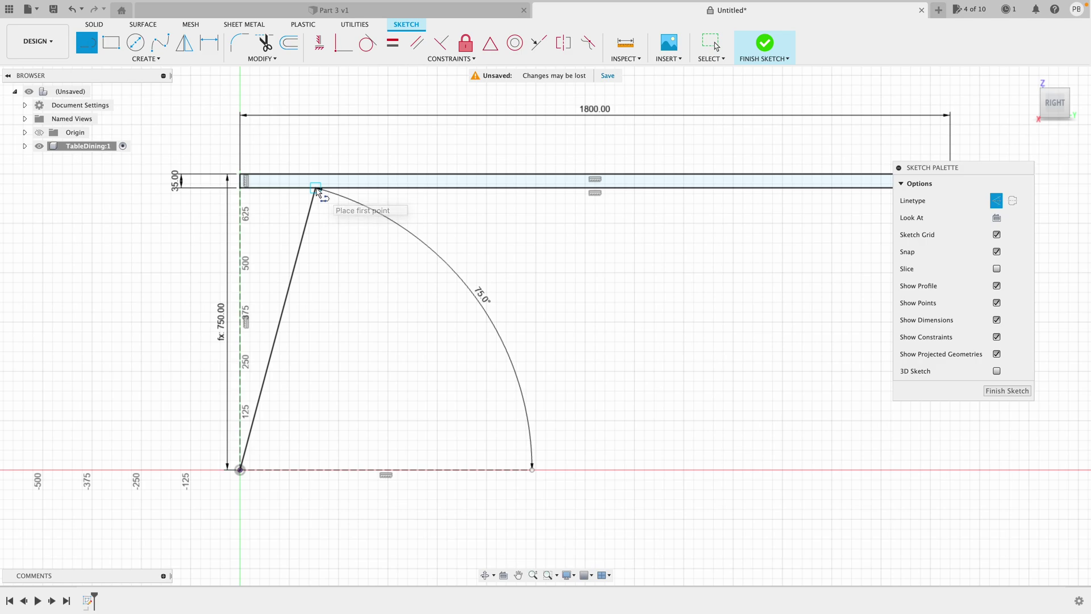
left_click(316, 188)
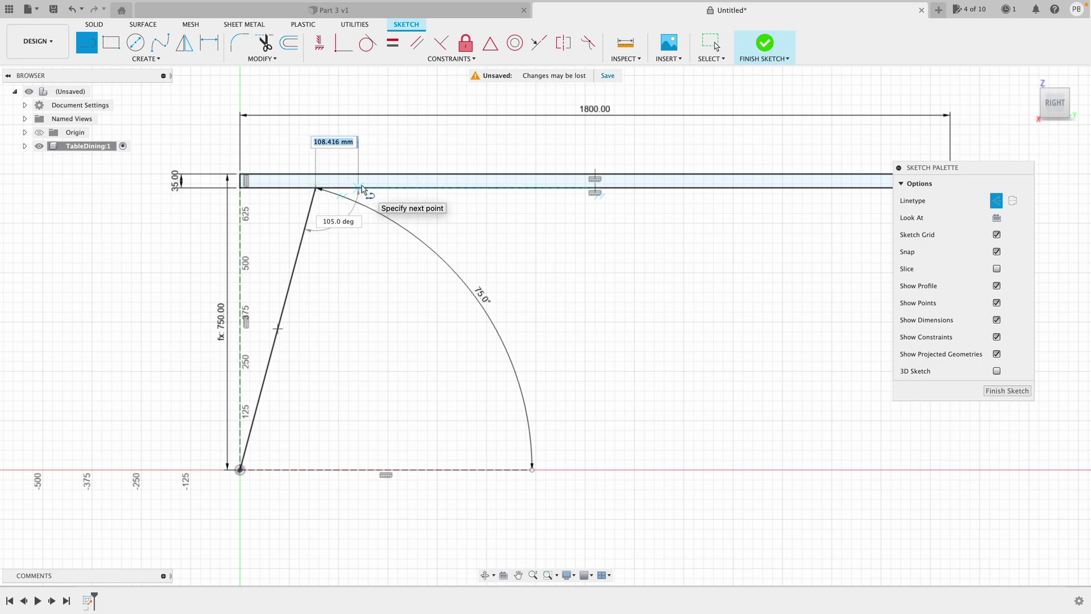
type("LegTop")
type("Width = 65")
key("Tab")
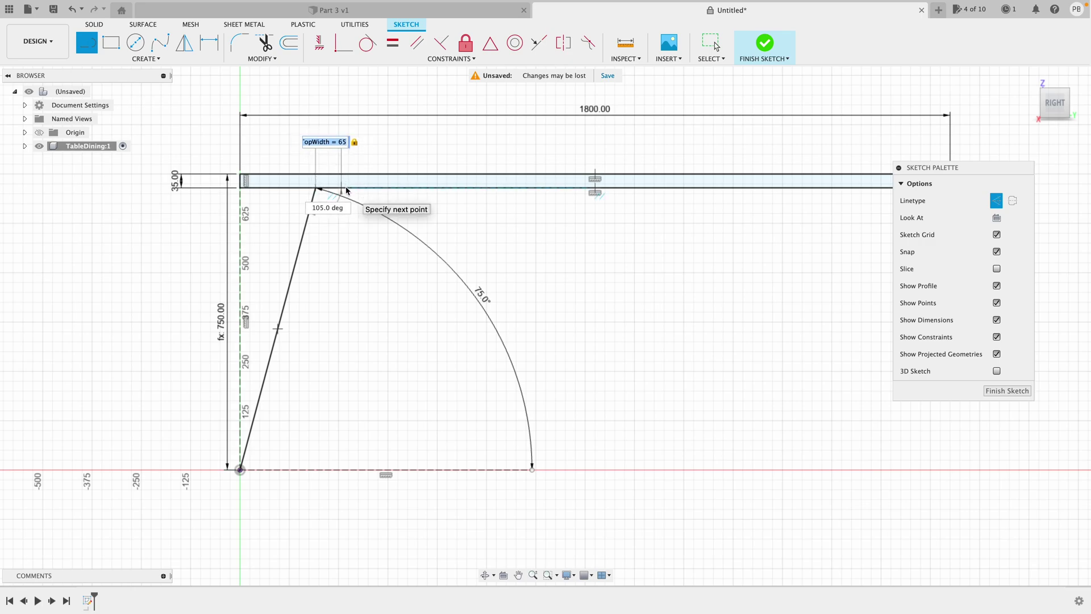
key("Return")
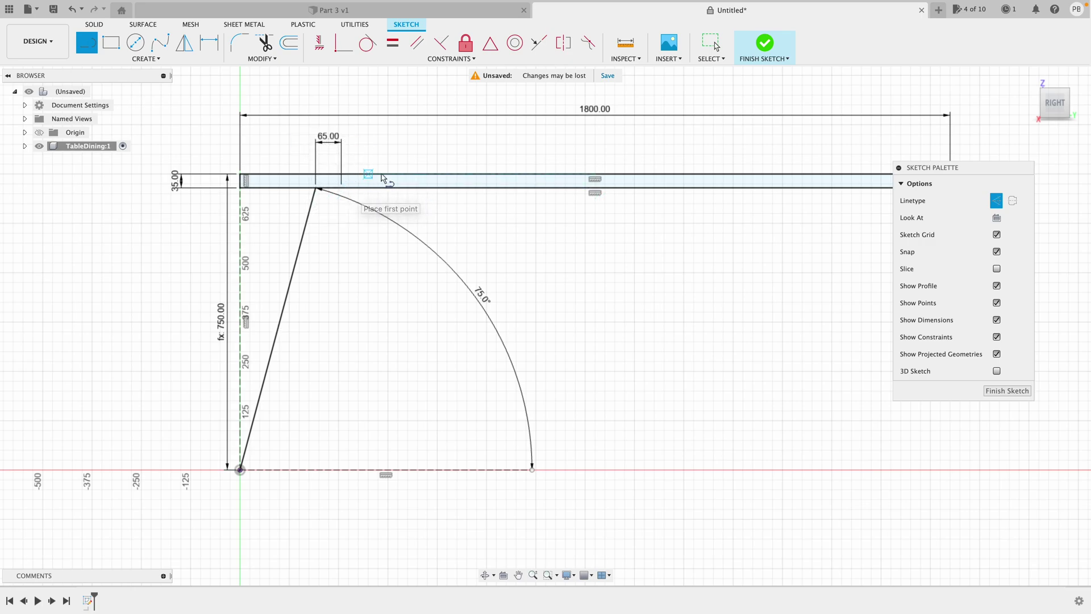
key("Escape")
Draw the leg's foot as a solid horizontal line from the origin, with its length set to LegBottomWidth = 35
middle_click_drag(267, 456, 344, 378)
key("l")
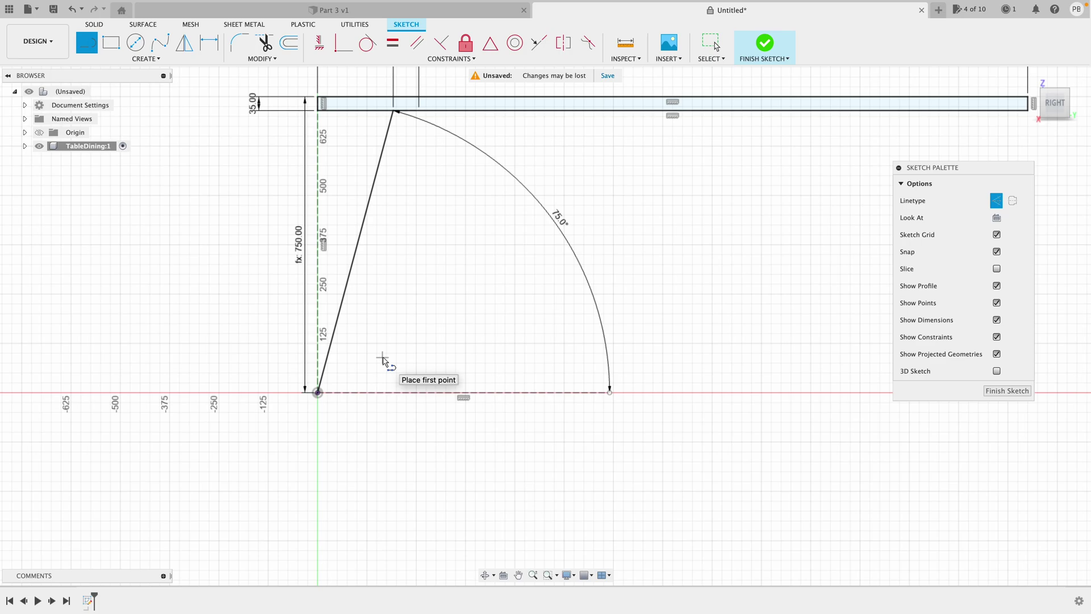
left_click(317, 392)
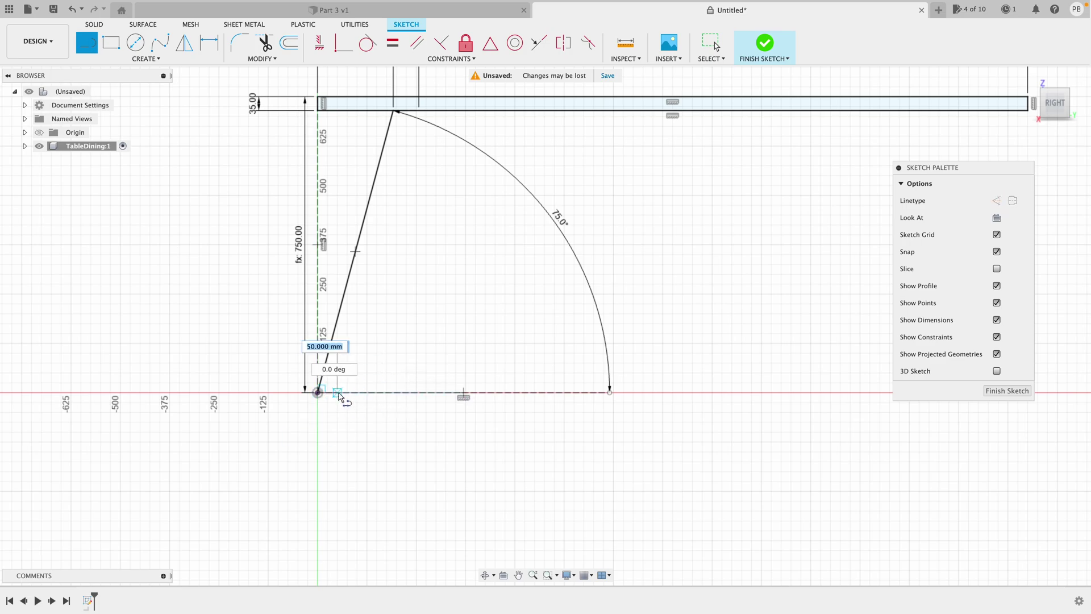
type("LegBot")
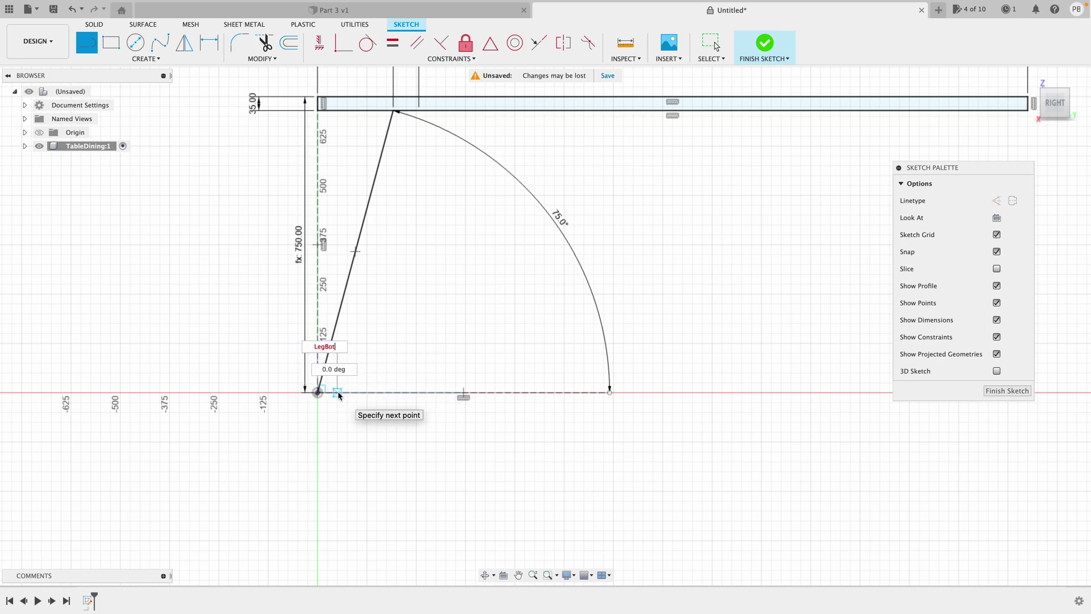
type("tomWidth = 35")
key("Tab")
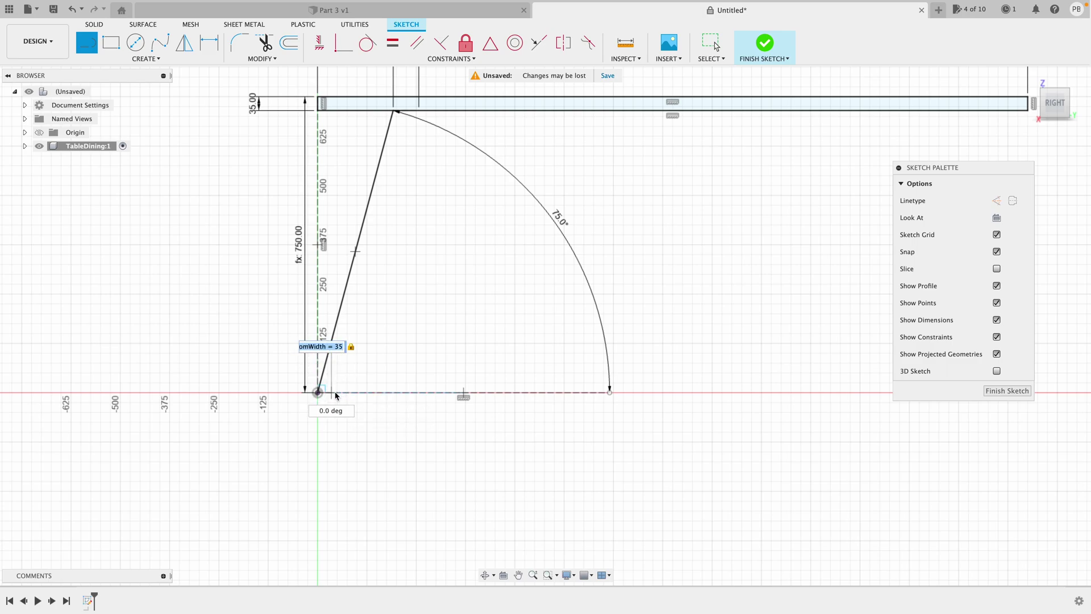
left_click(335, 396)
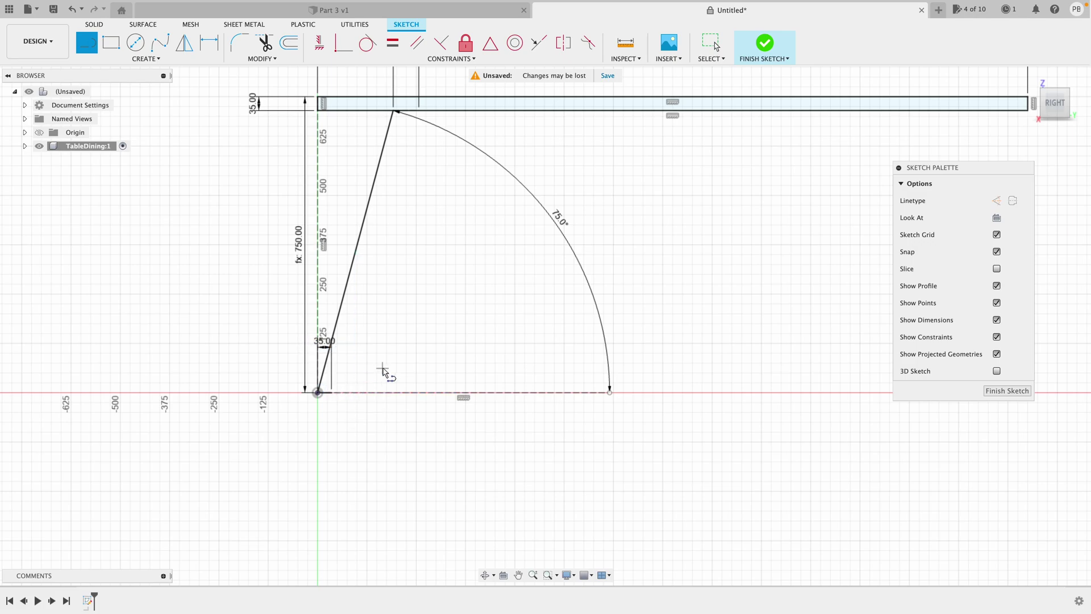
Close the leg profile with a line from the foot's inner end to the inner end of the 65 mm top-width line
left_click(317, 392)
middle_click_drag(318, 391, 315, 472)
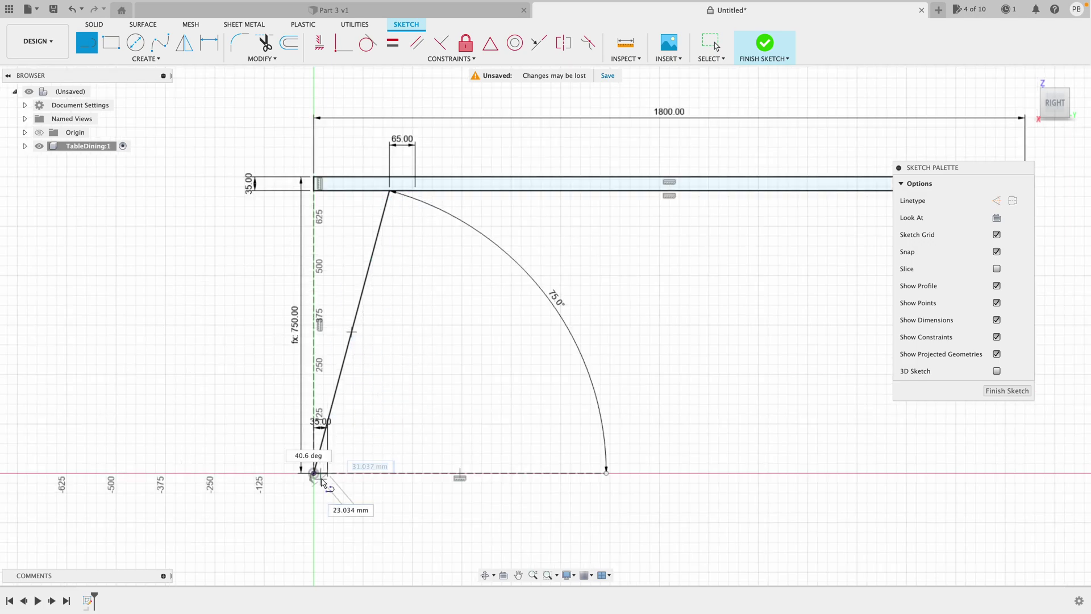
left_click(417, 191)
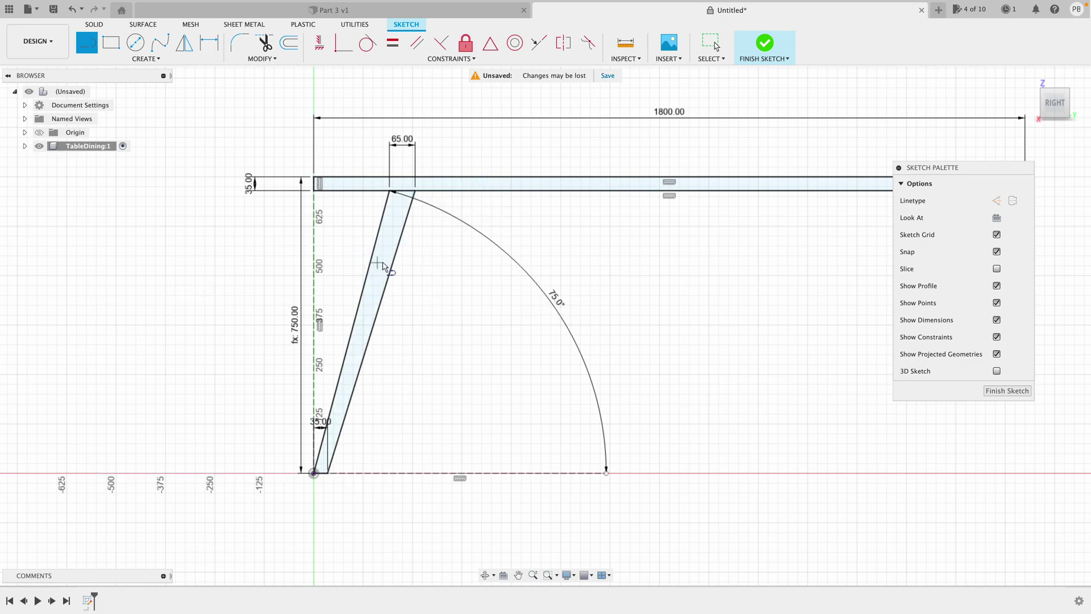
Draw a vertical construction line from the midpoint of the tabletop's lower edge down past the ground axis
scroll(382, 282, "down", 3)
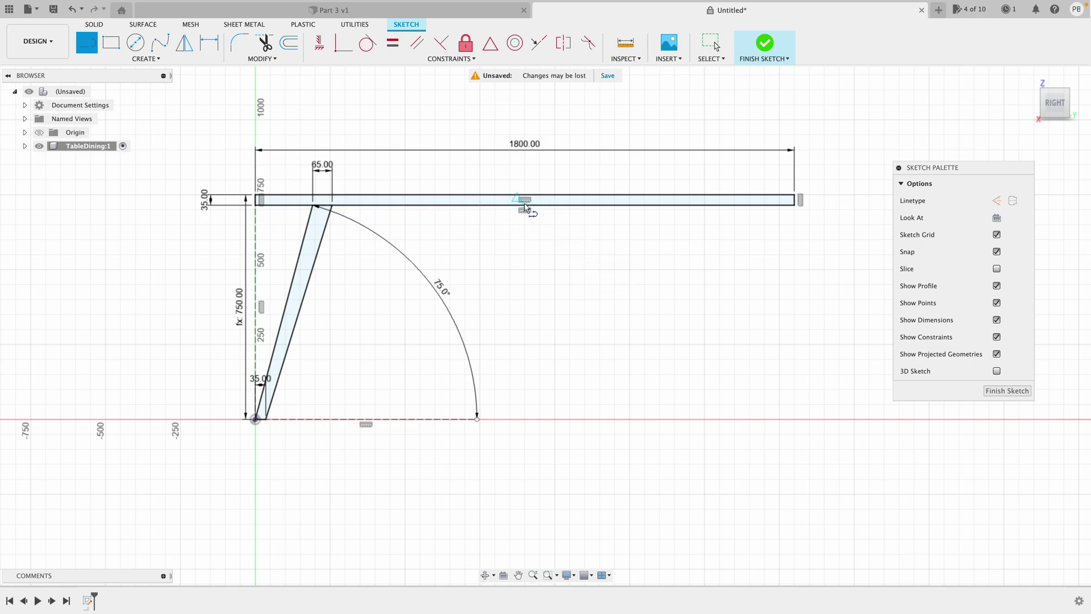
key("x")
left_click(524, 209)
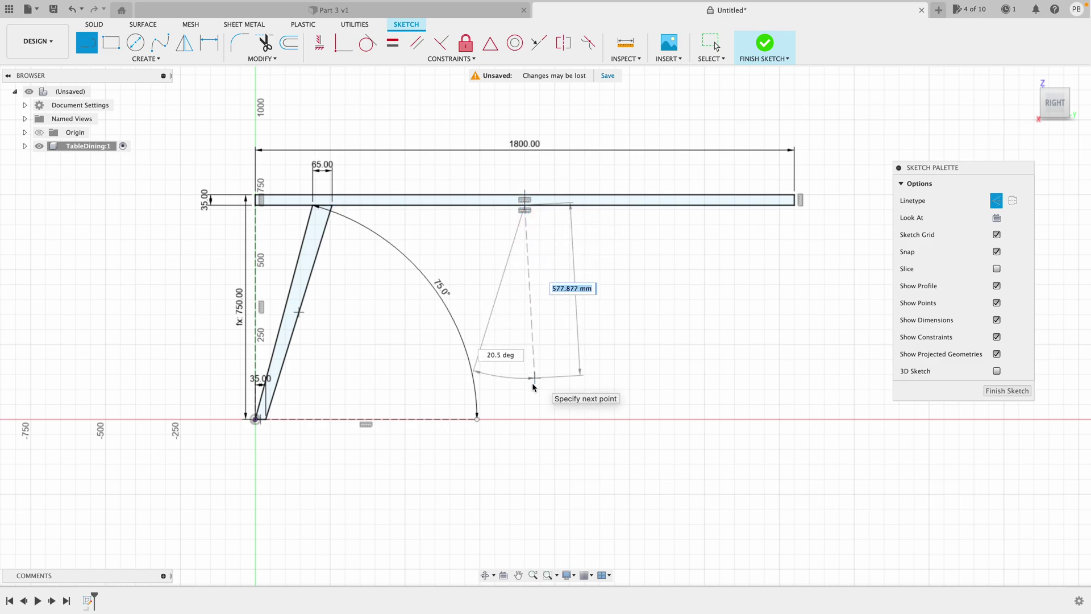
left_click(525, 479)
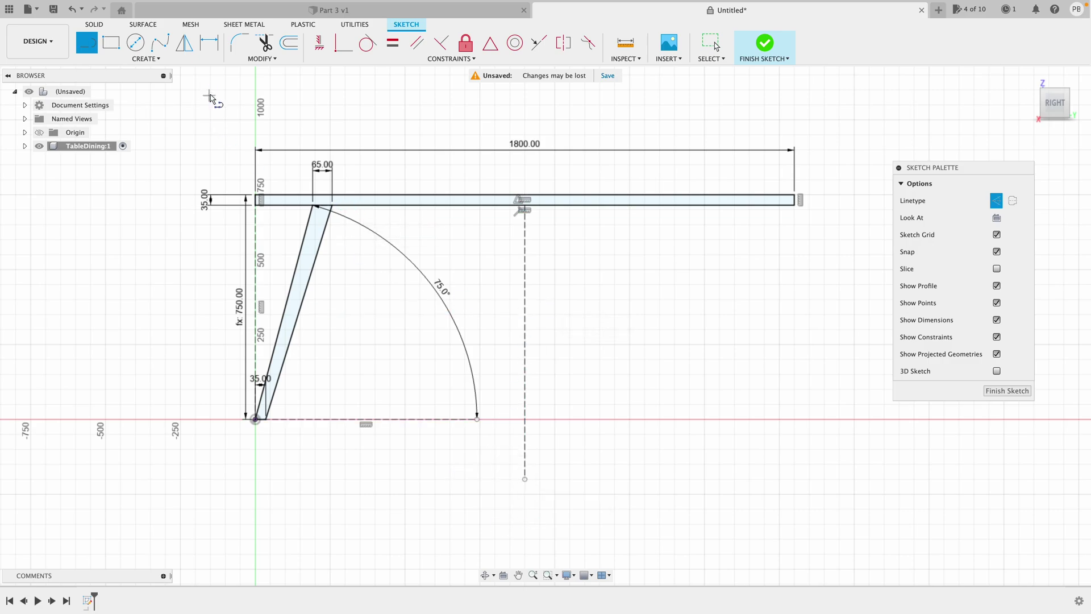
Mirror the leg's two side lines and its foot line about the vertical construction line at the table's centre
left_click(185, 45)
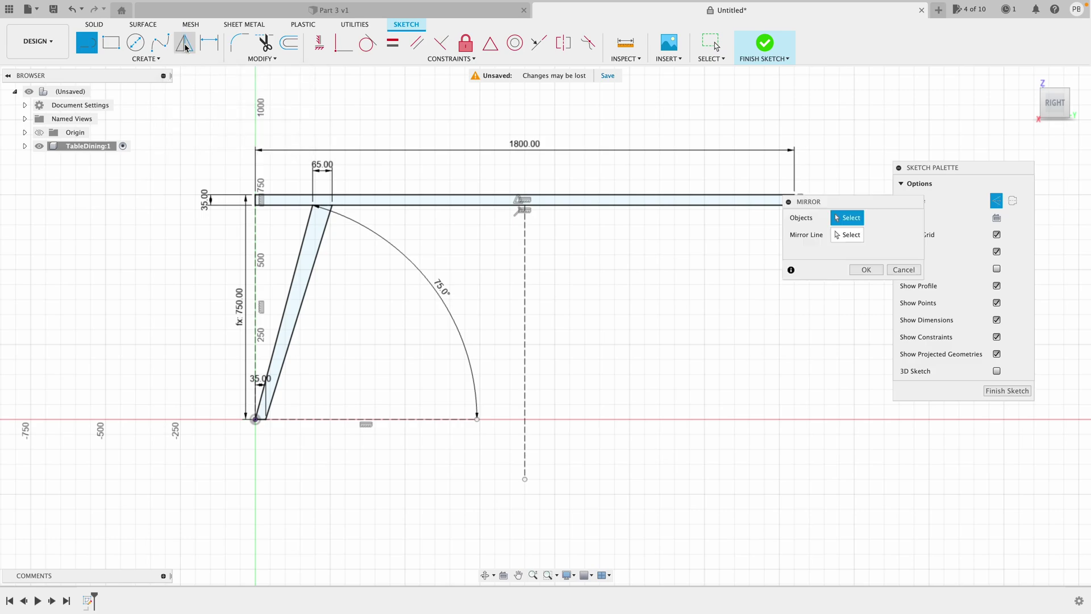
left_click(322, 246)
left_click(303, 250)
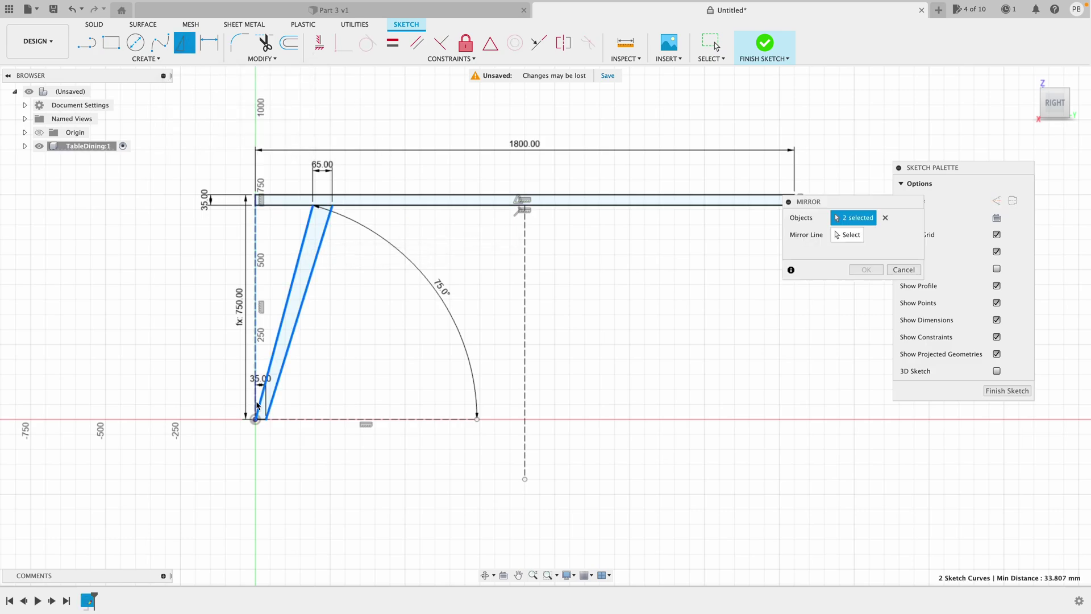
scroll(228, 450, "up", 5)
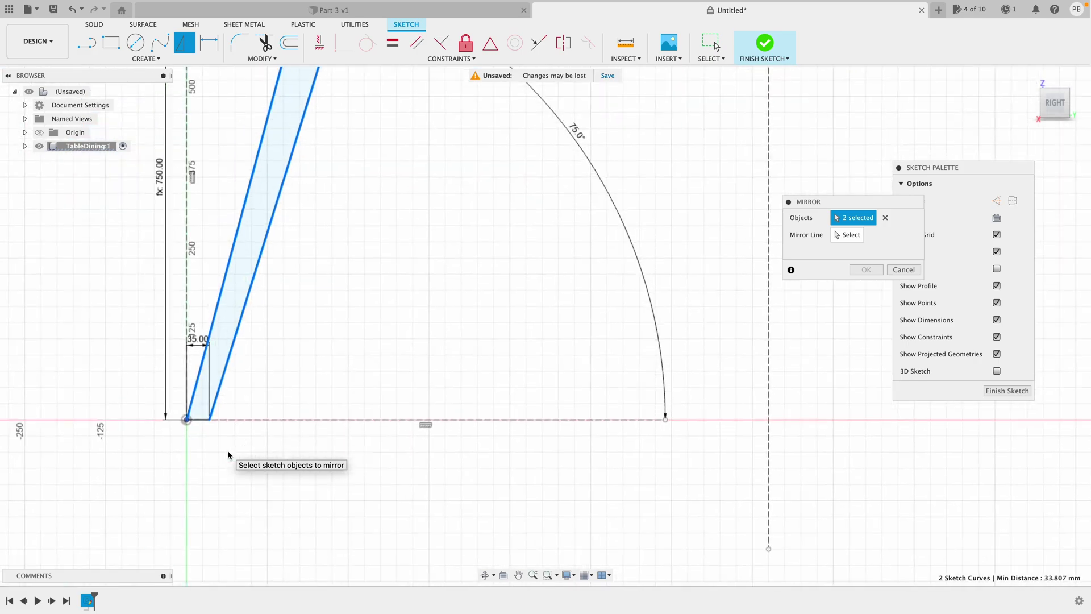
left_click(199, 419)
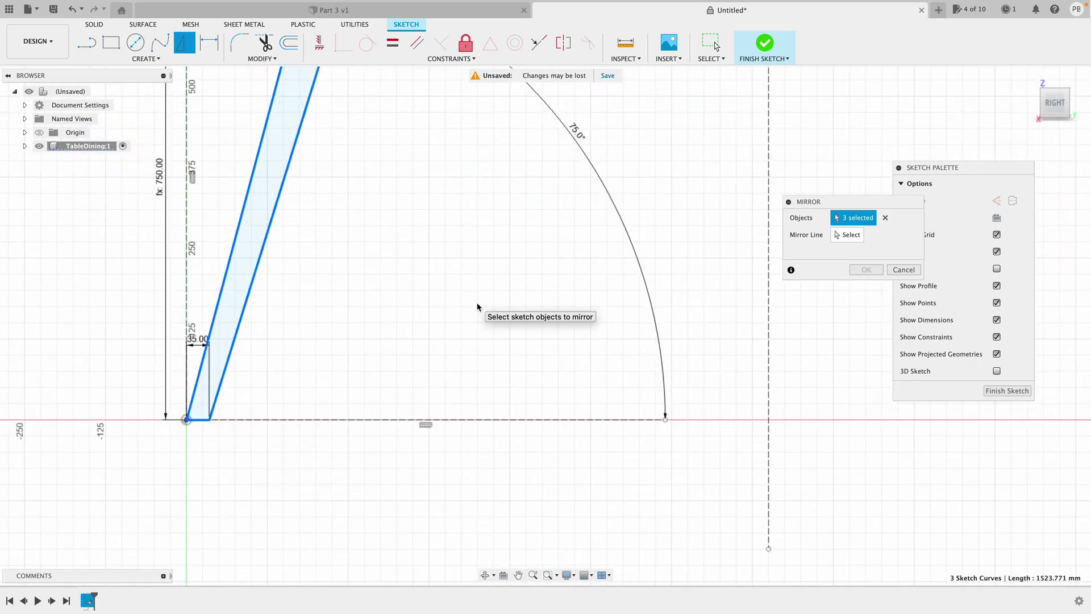
scroll(477, 307, "down", 4)
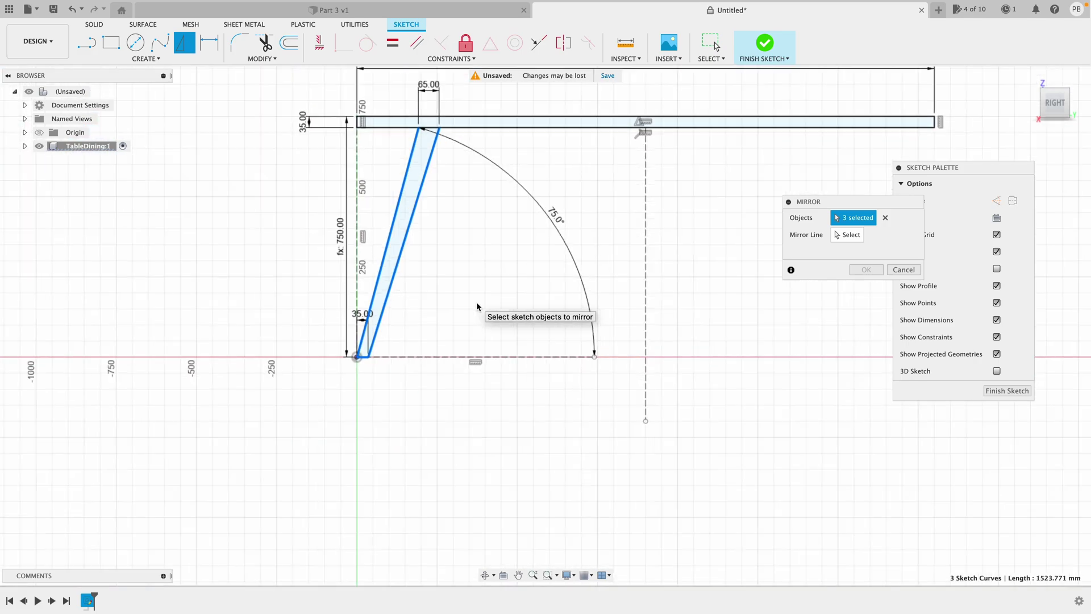
left_click(858, 237)
left_click(519, 221)
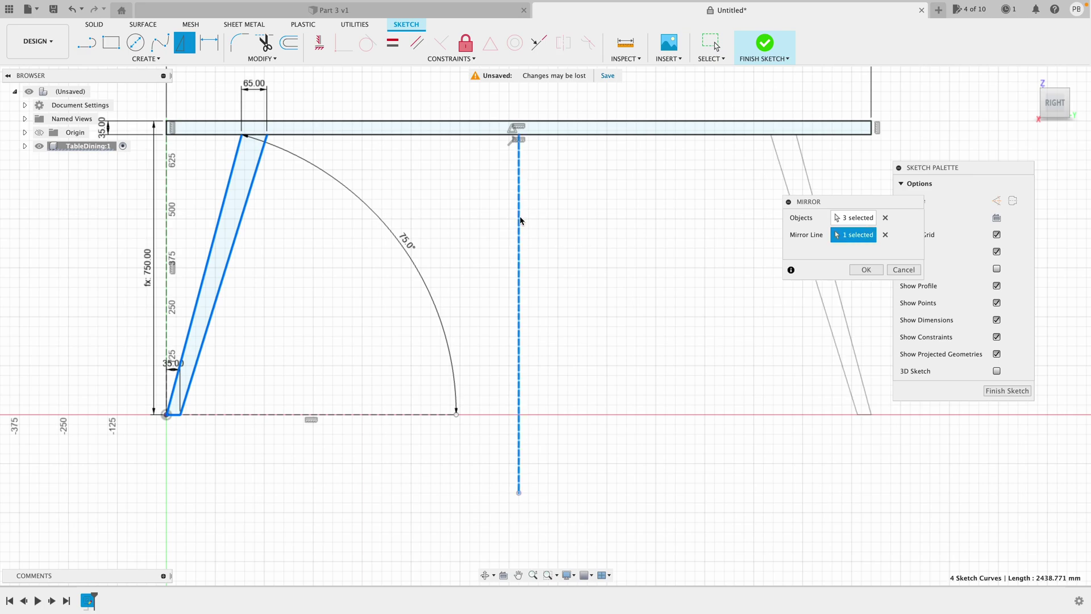
left_click(864, 270)
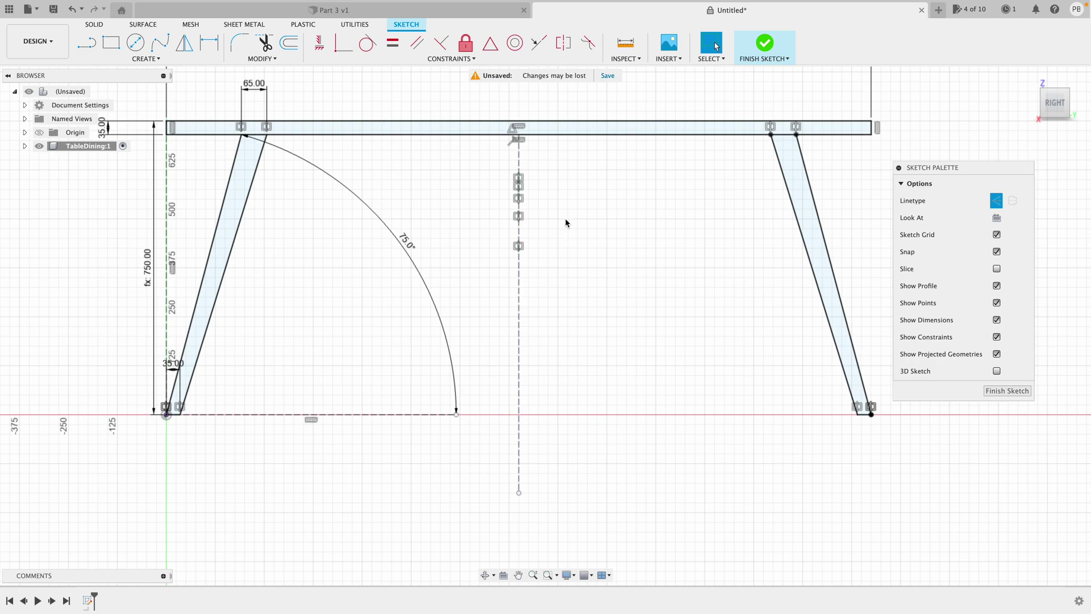
Draw a construction line down from the midpoint of the tabletop's underside, with its length set to Stretcherwidth = 65
key("l")
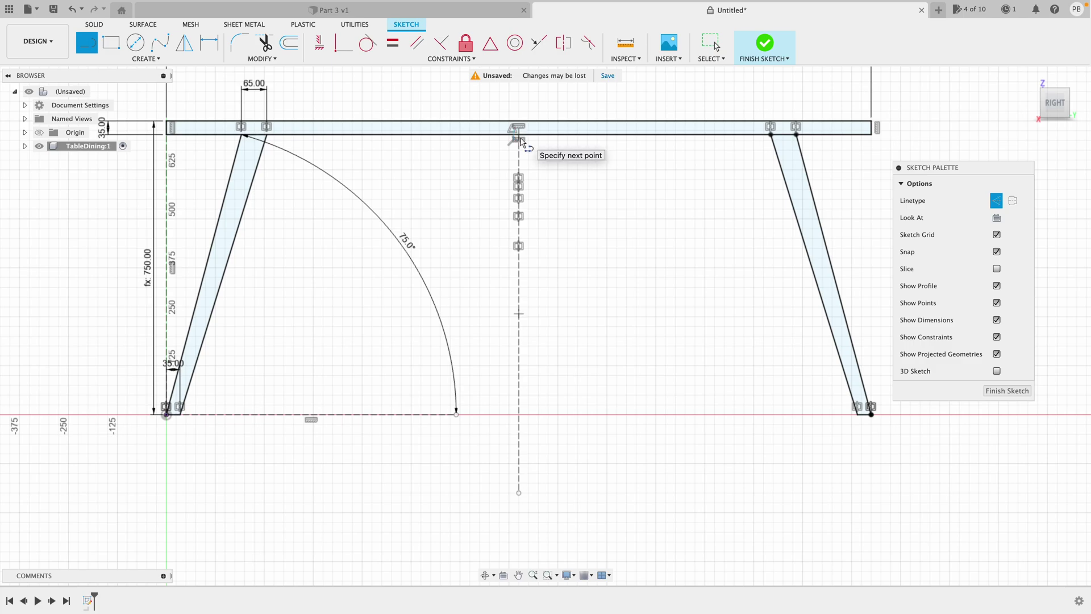
left_click(520, 132)
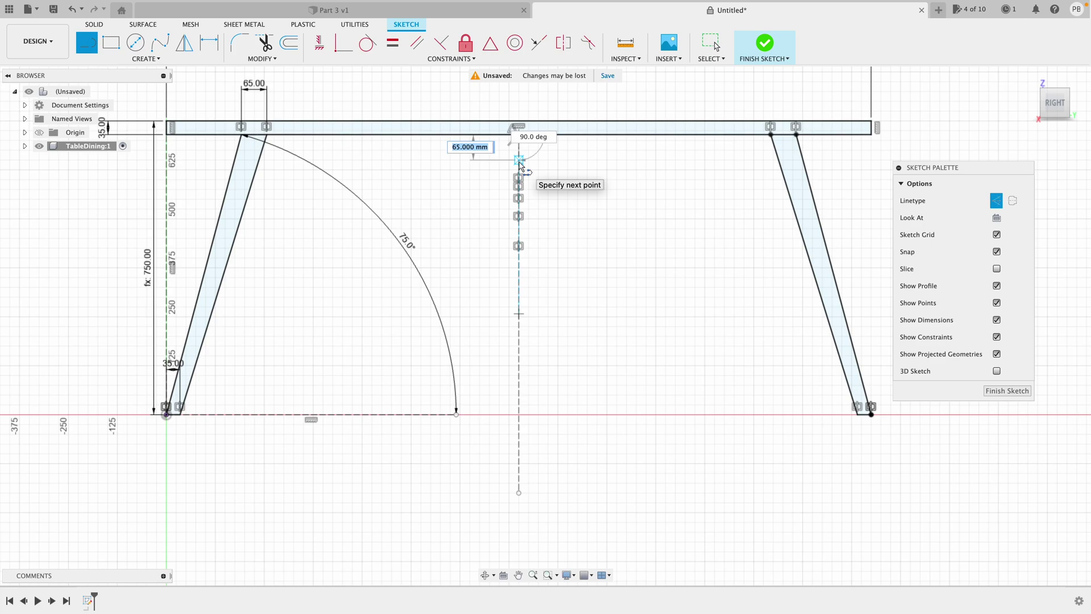
type("Stretc")
type("herwidth = 65")
key("Return")
key("Escape")
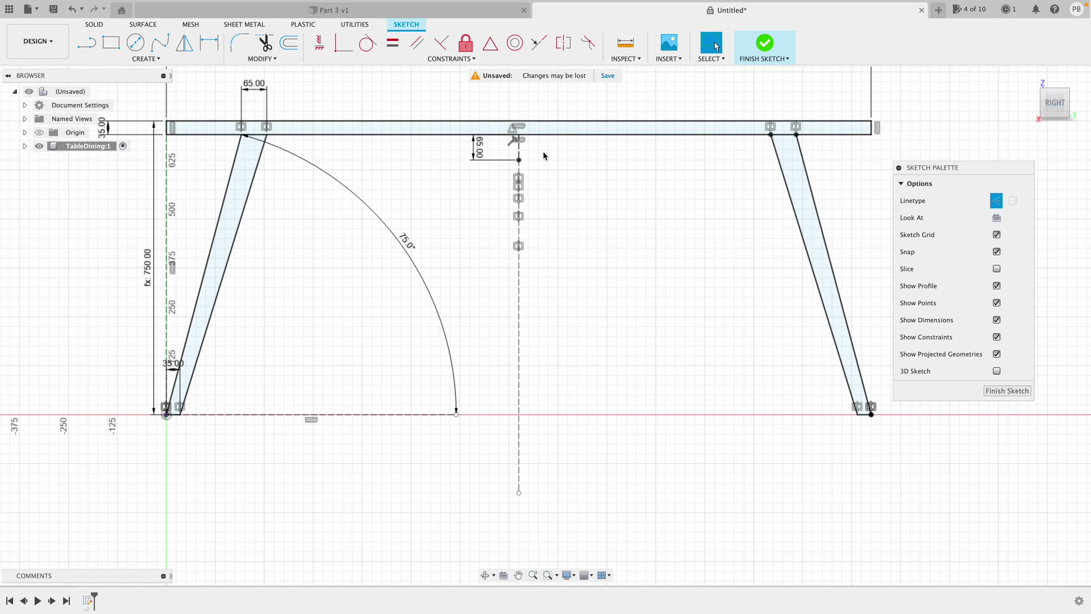
Draw the stretcher's lower edge as two horizontal lines from the 65 mm construction line's lower end to both legs' inner edges
key("x")
key("l")
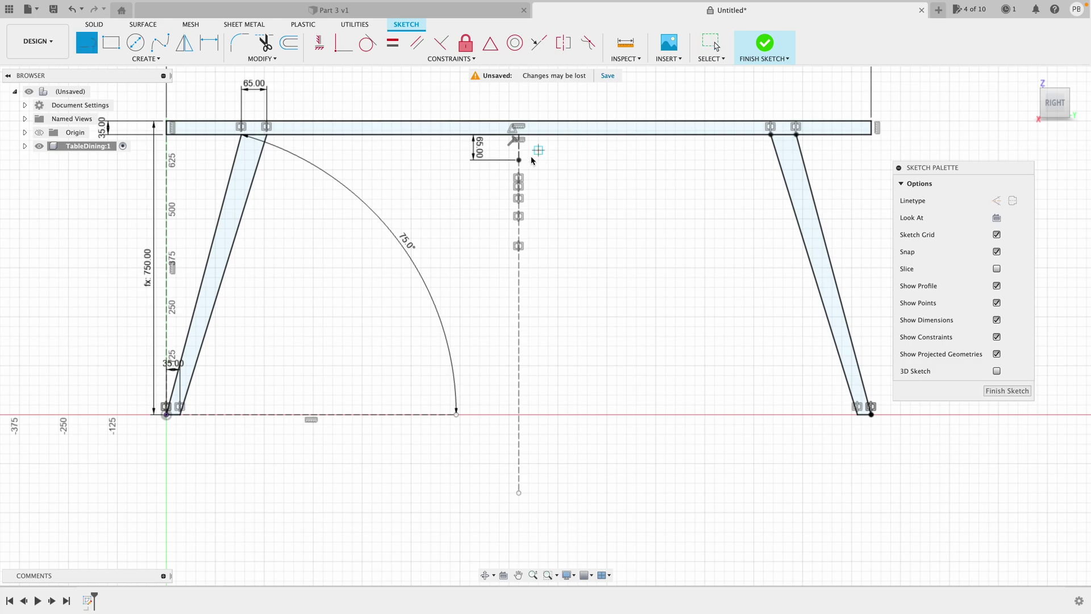
left_click(518, 160)
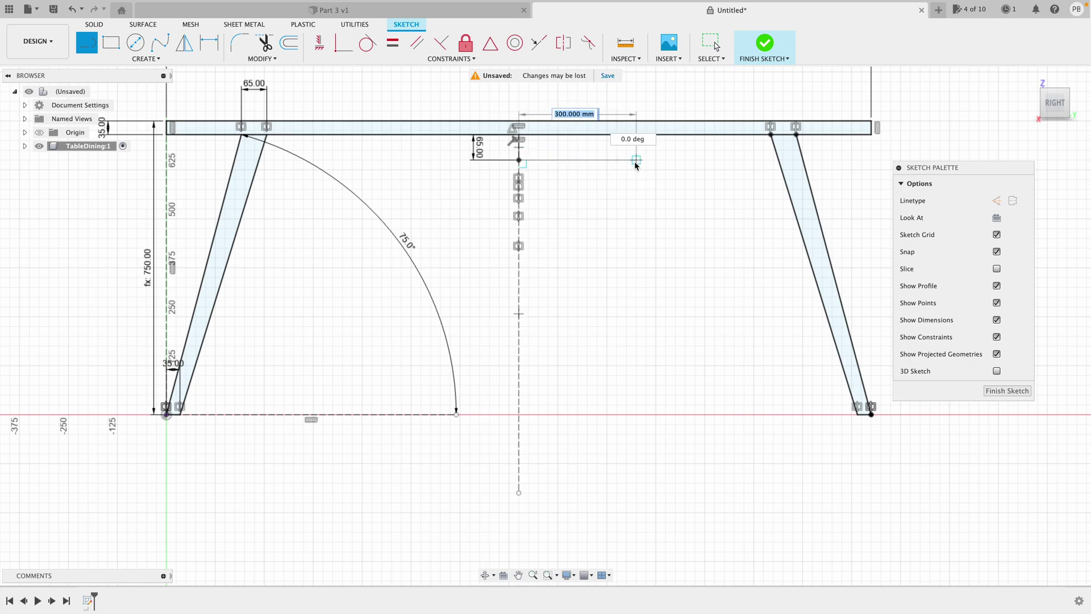
left_click(774, 160)
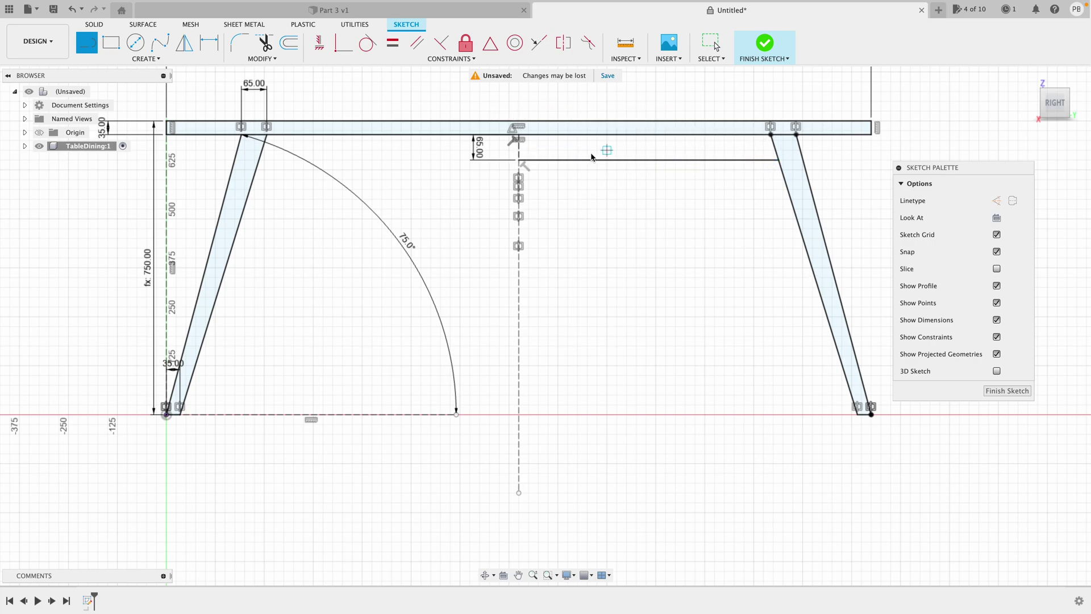
left_click(519, 160)
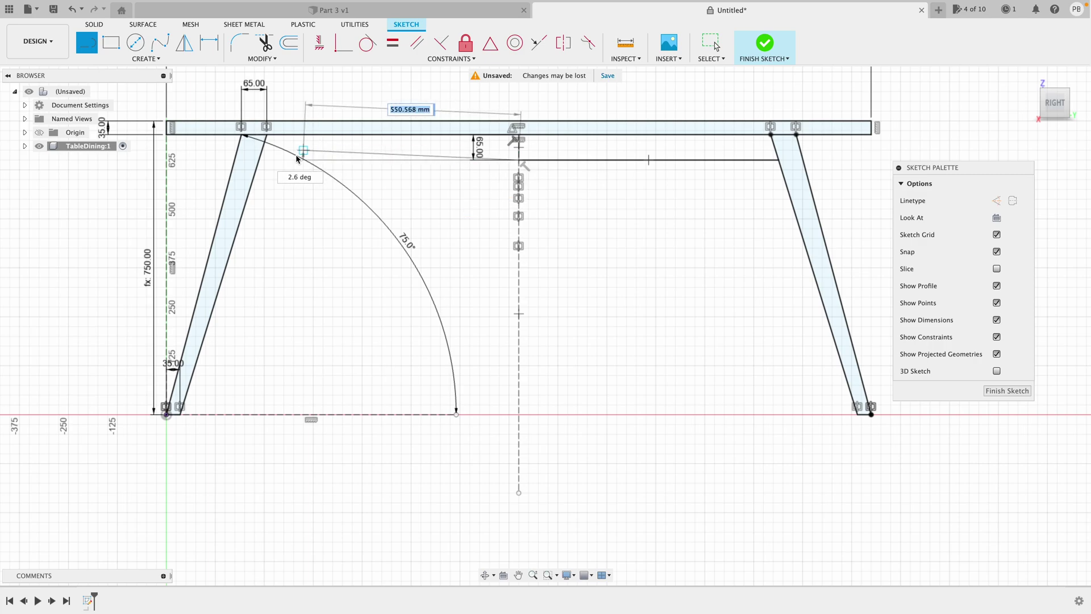
left_click(260, 160)
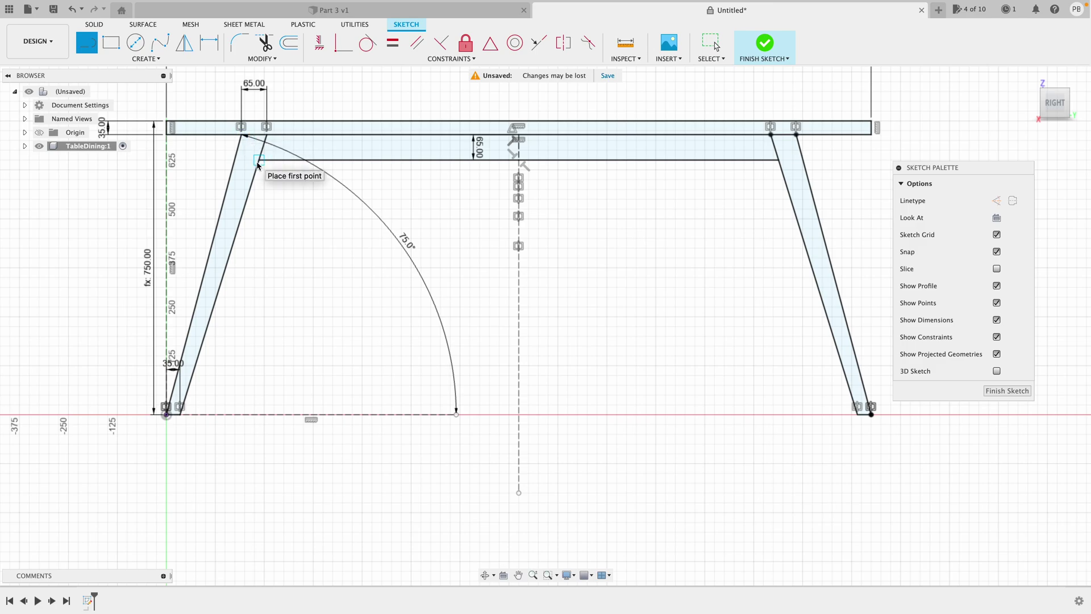
Draw diagonal lines from the stretcher's lower corners to the outer top corners of both legs and finish the sketch
scroll(257, 164, "up", 1)
left_click(235, 150)
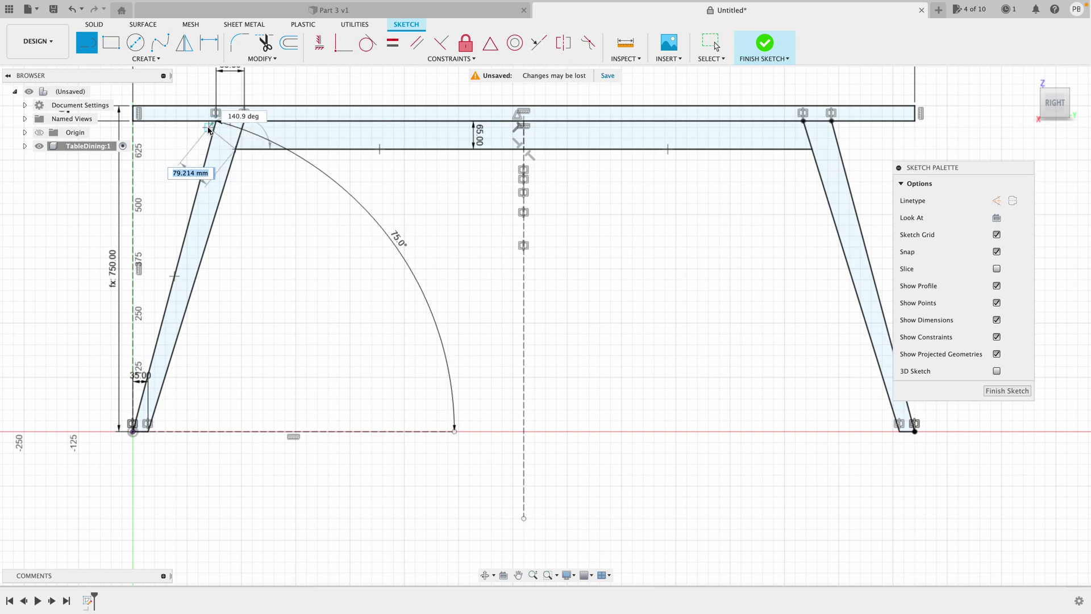
double_click(216, 121)
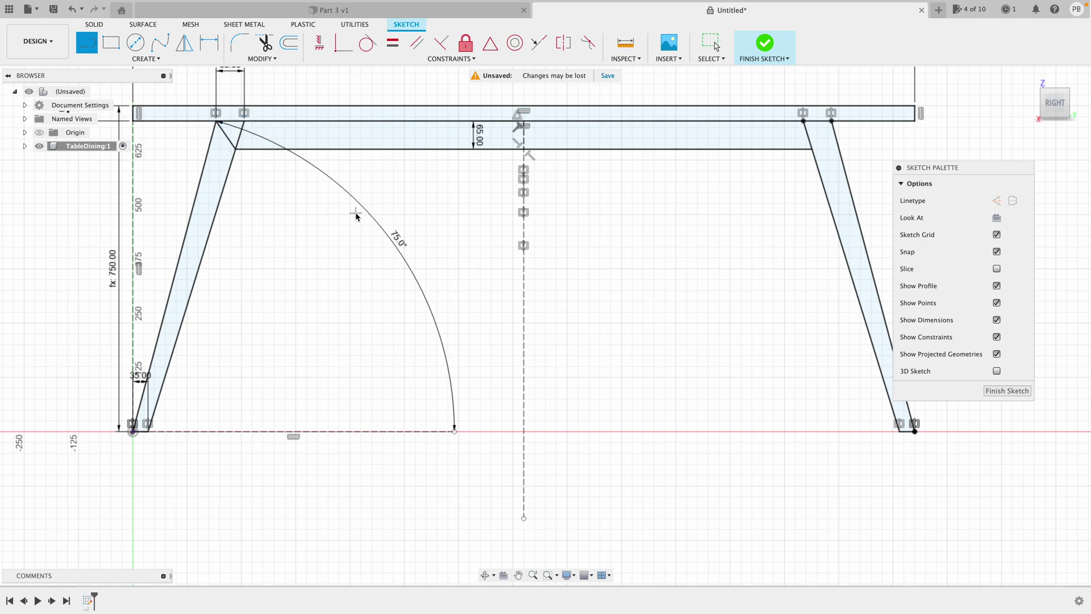
left_click(811, 150)
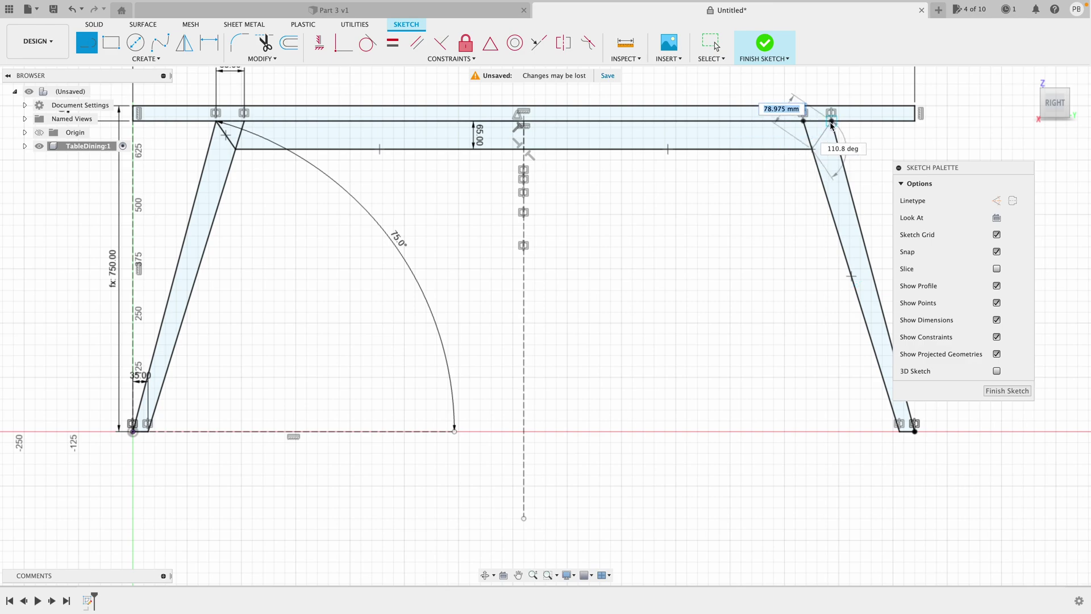
double_click(831, 121)
scroll(722, 244, "down", 3)
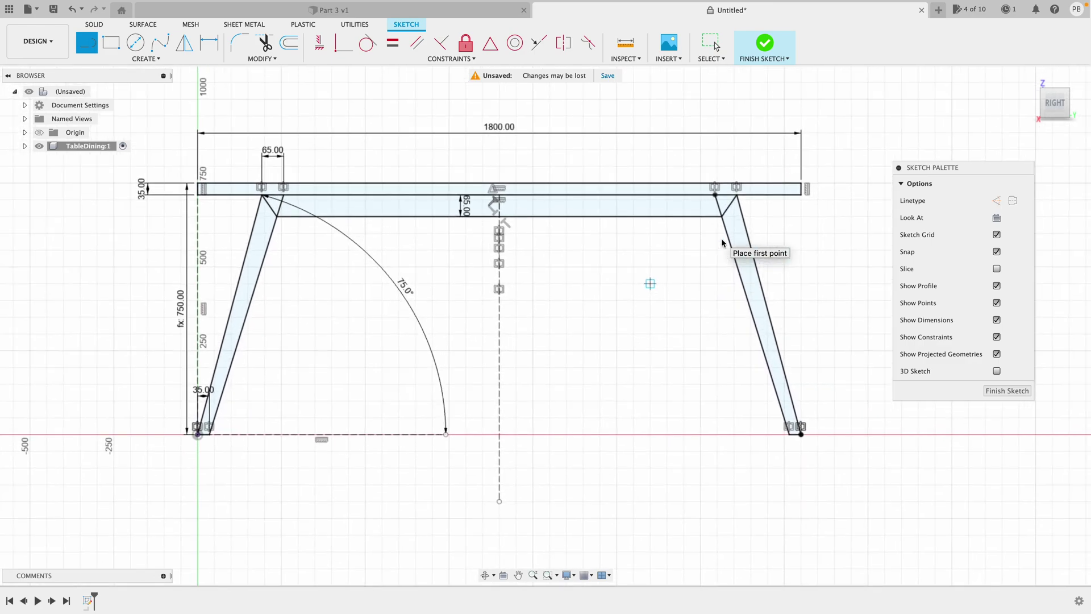
left_click(765, 43)
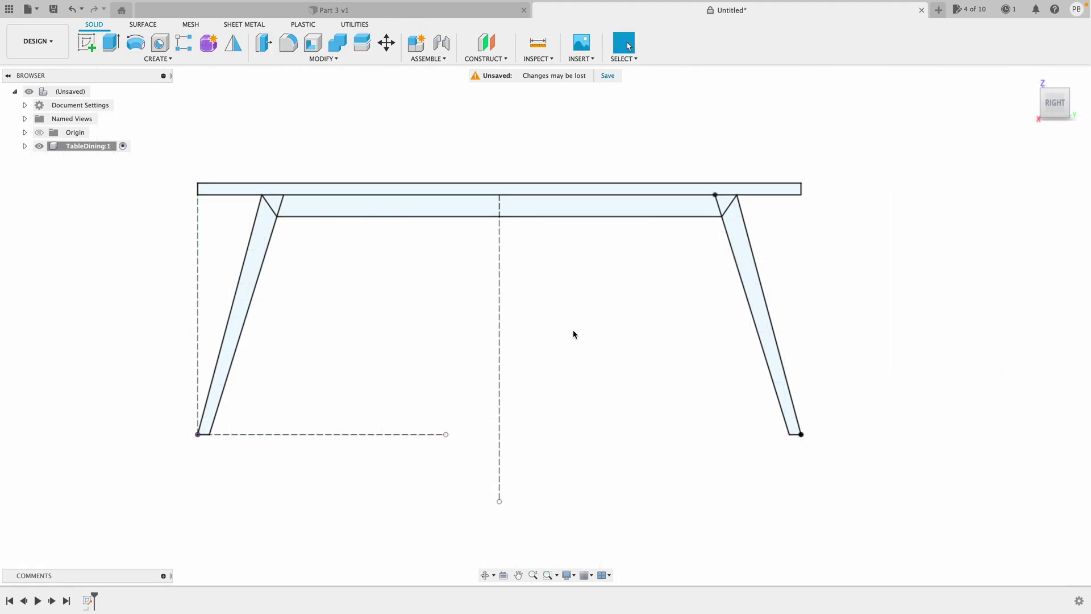
Extrude the tabletop profile as a new body with the distance set to TableTopWidth = 800
key("e")
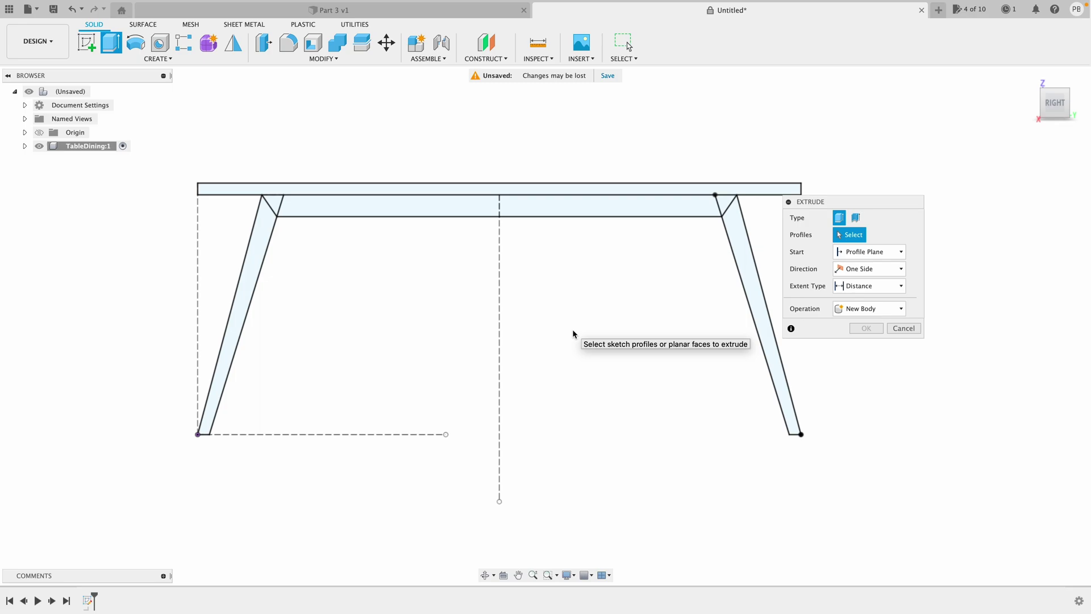
left_click(284, 189)
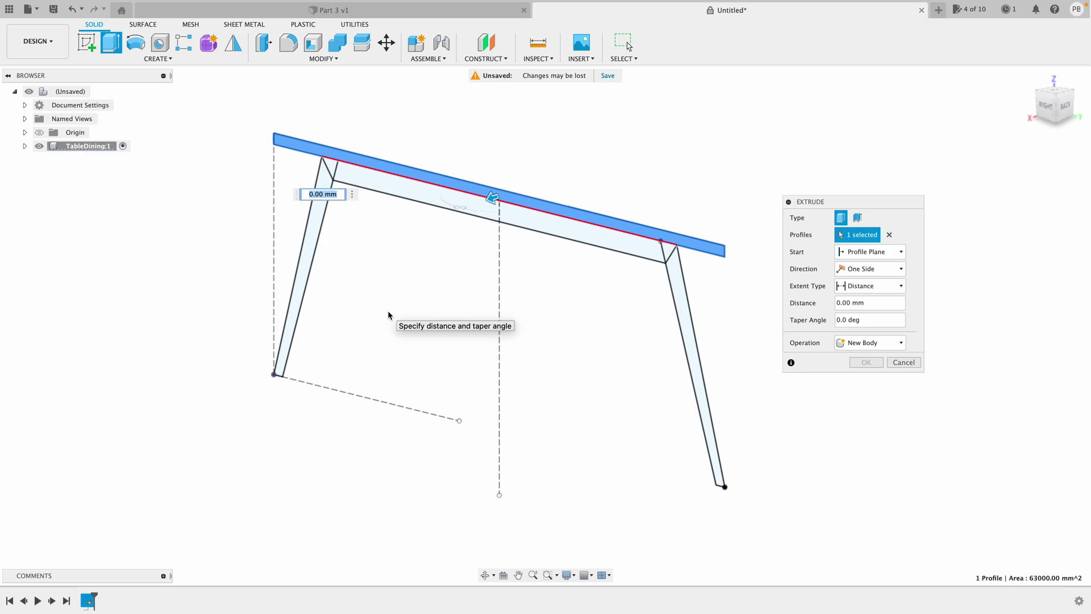
type("-")
type("Tab")
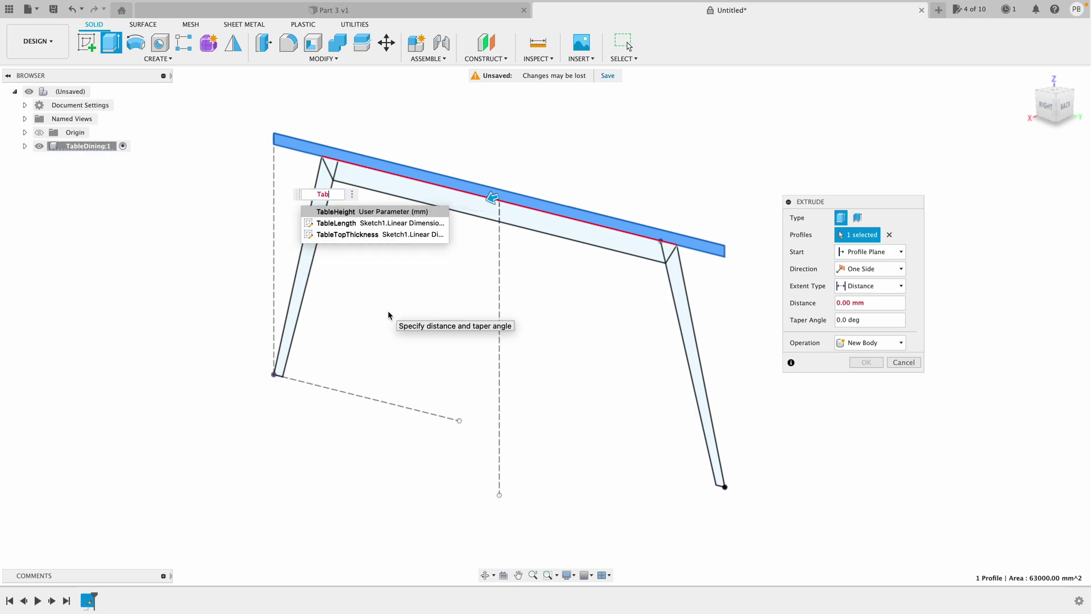
type("leTopW")
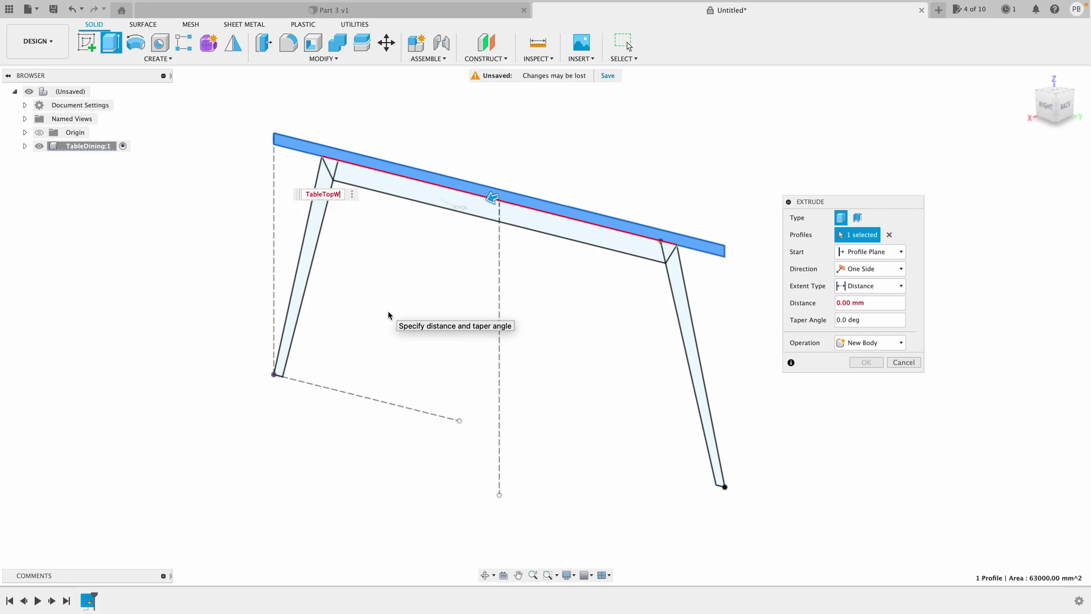
type("idth = 800")
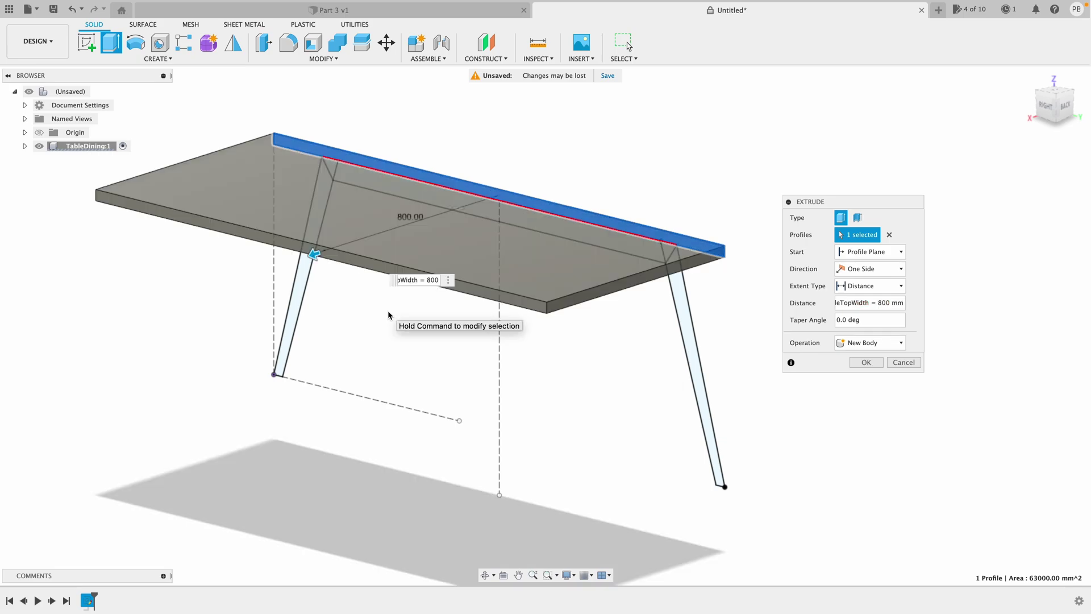
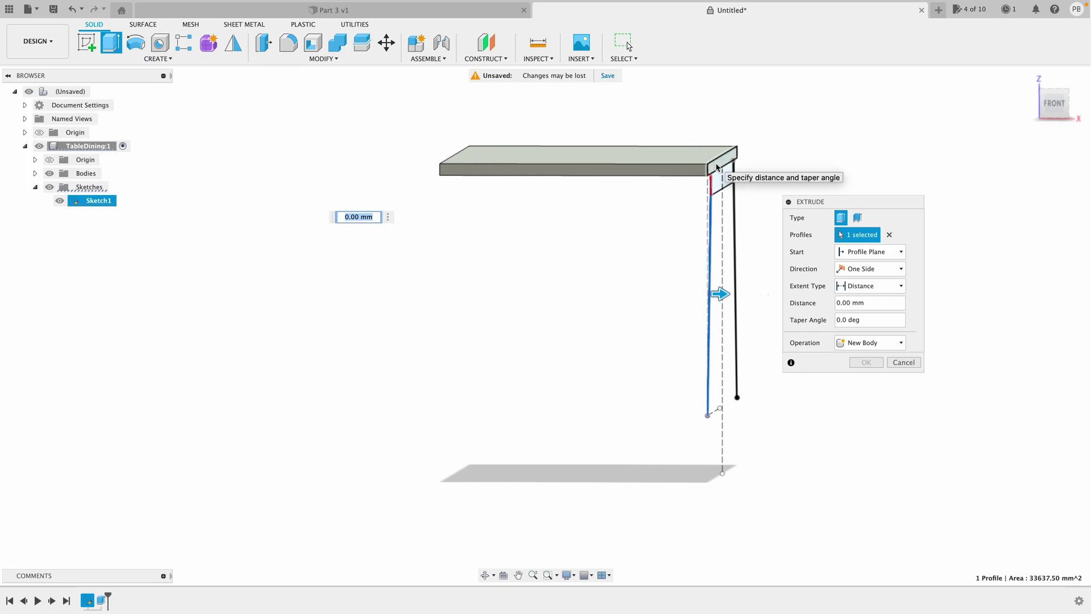
Extrude the left leg profile as a new body, starting at a -100 mm offset with a distance of -45 mm
left_click(862, 251)
left_click(846, 275)
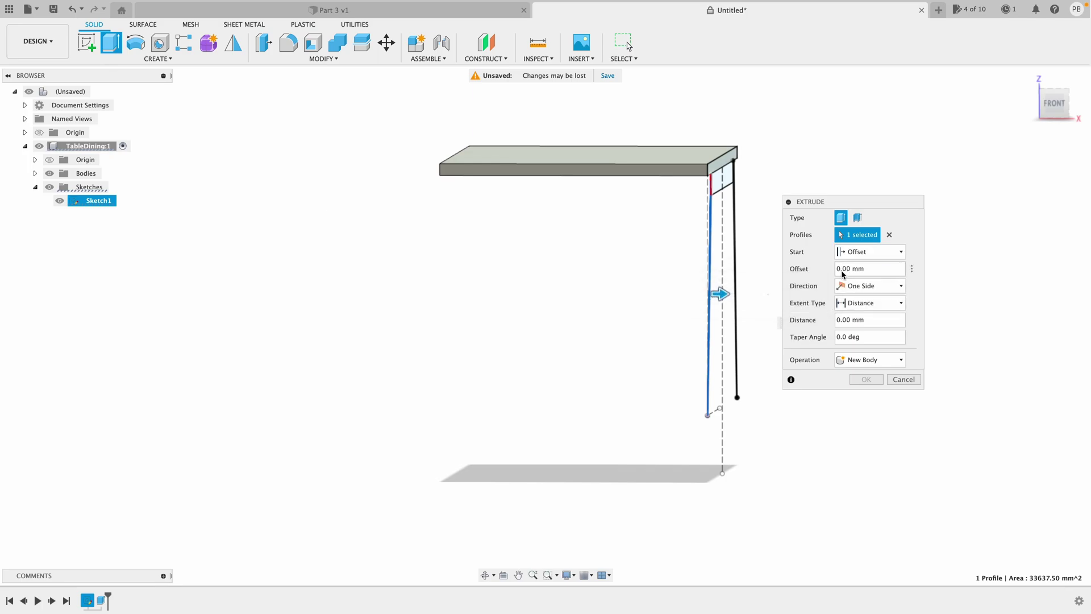
type("-10")
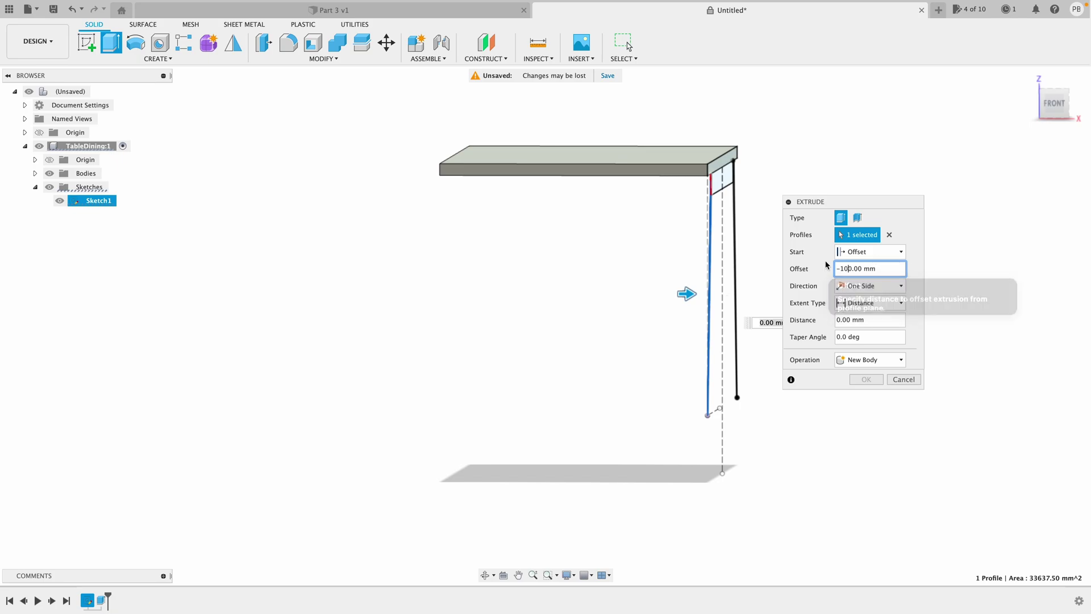
left_click(868, 322)
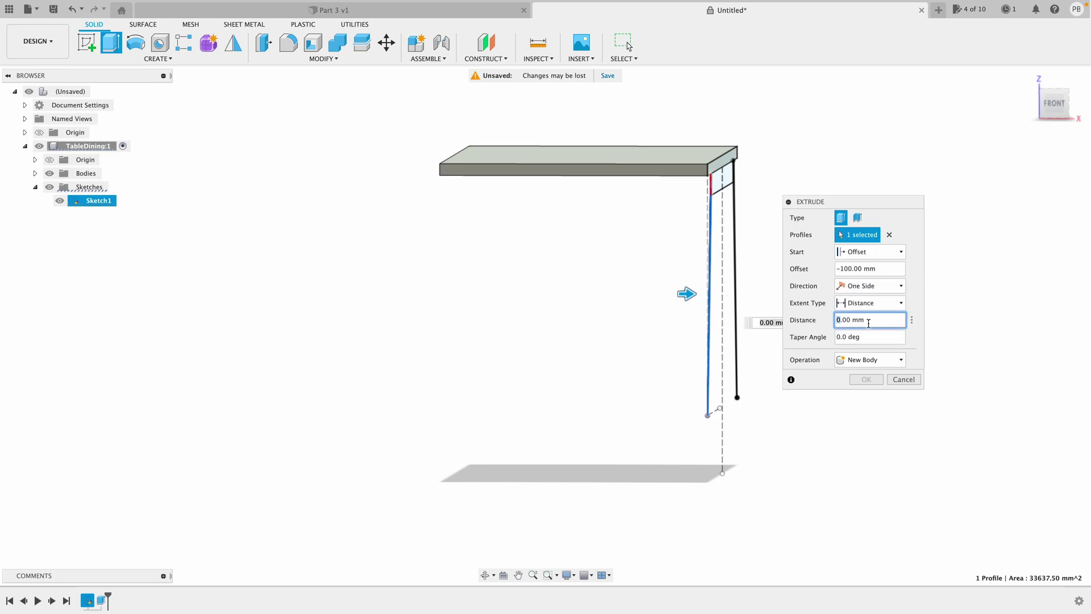
type("-45.")
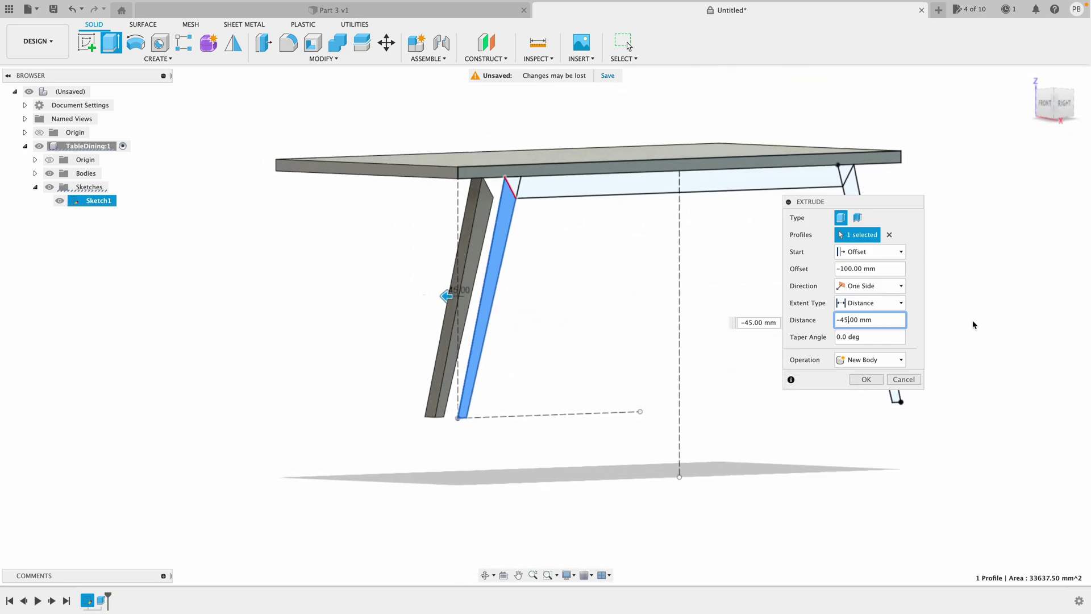
left_click(865, 379)
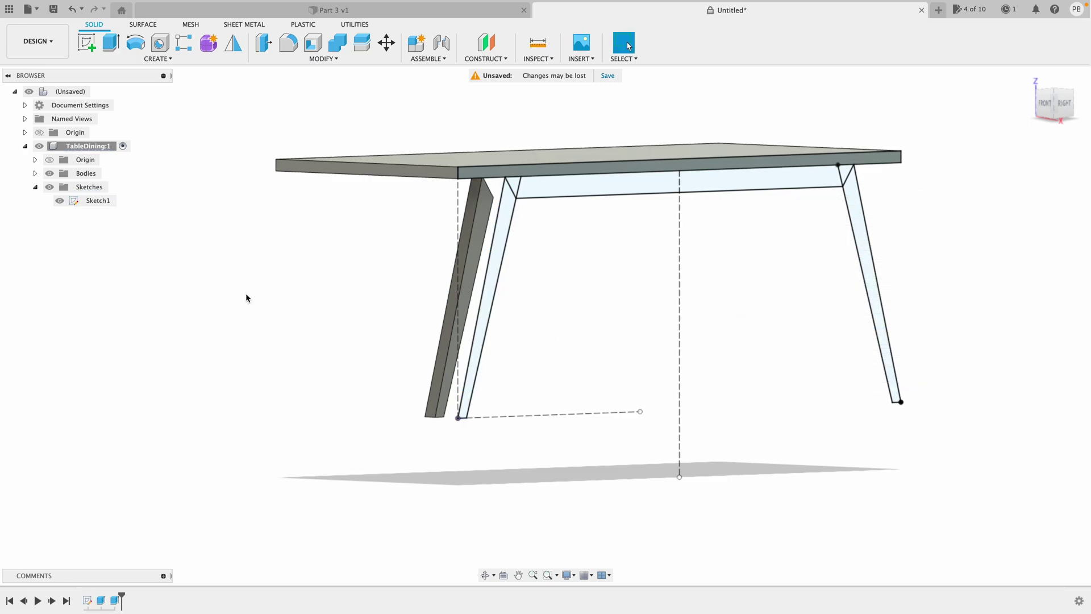
Rename the tabletop body as TableTop and the leg body as LeftLeg
left_click(35, 173)
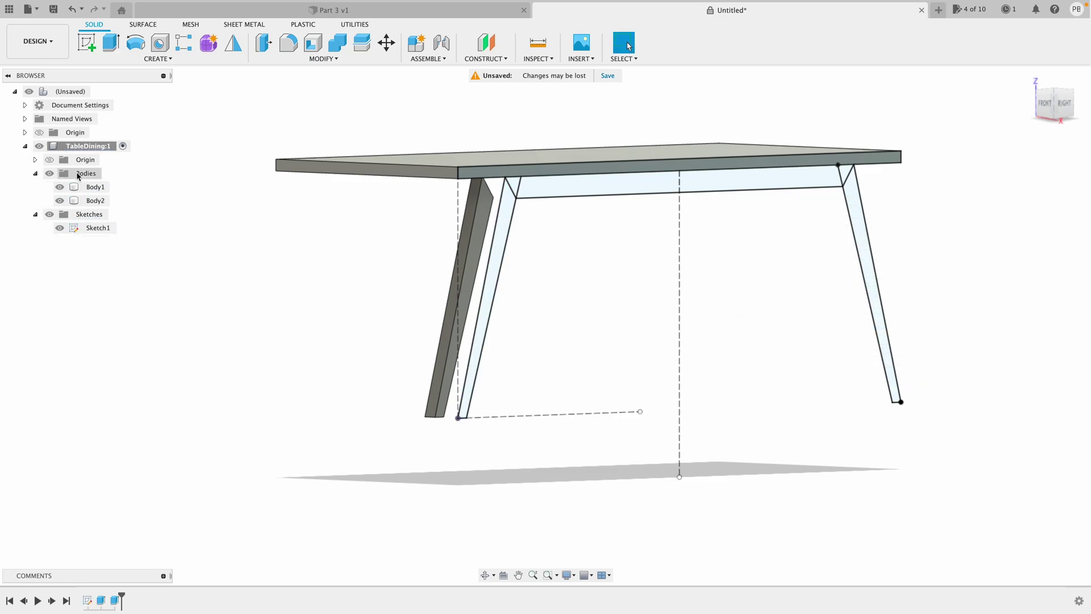
left_click(93, 188)
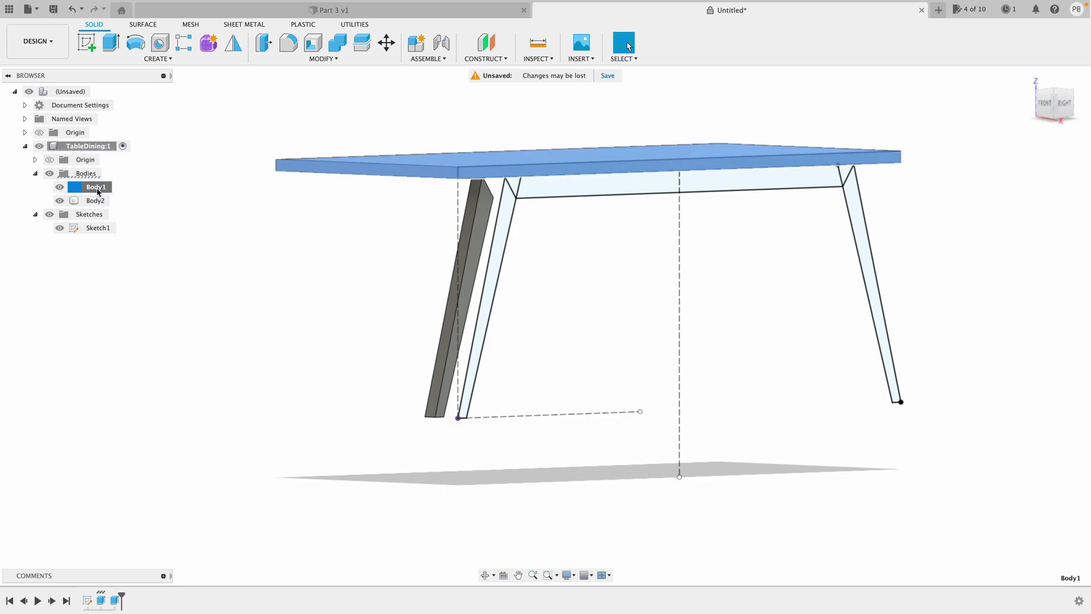
left_click(96, 188)
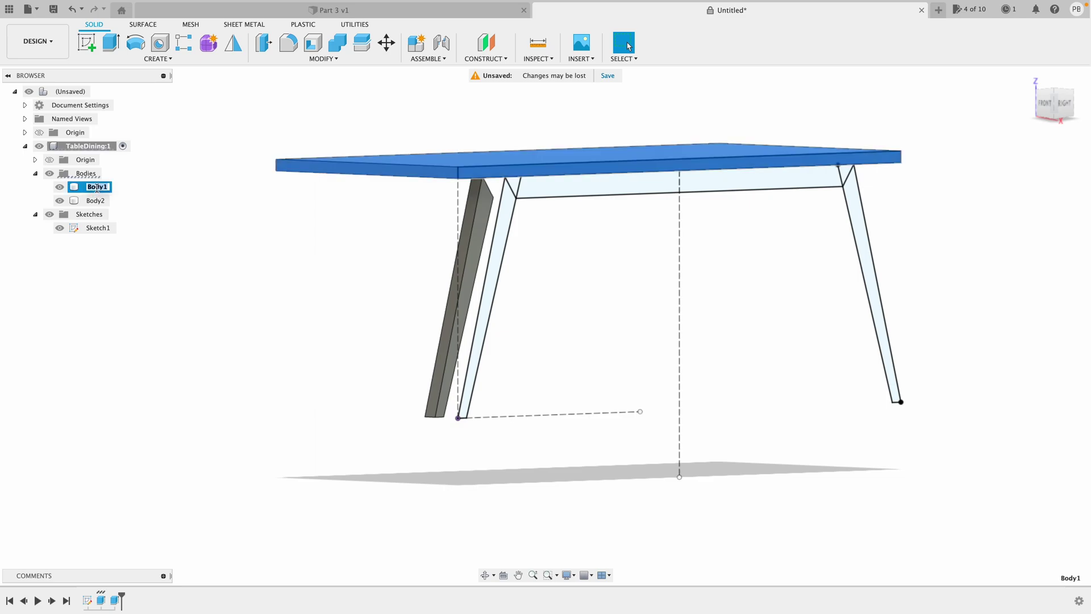
type("TableTop")
key("Return")
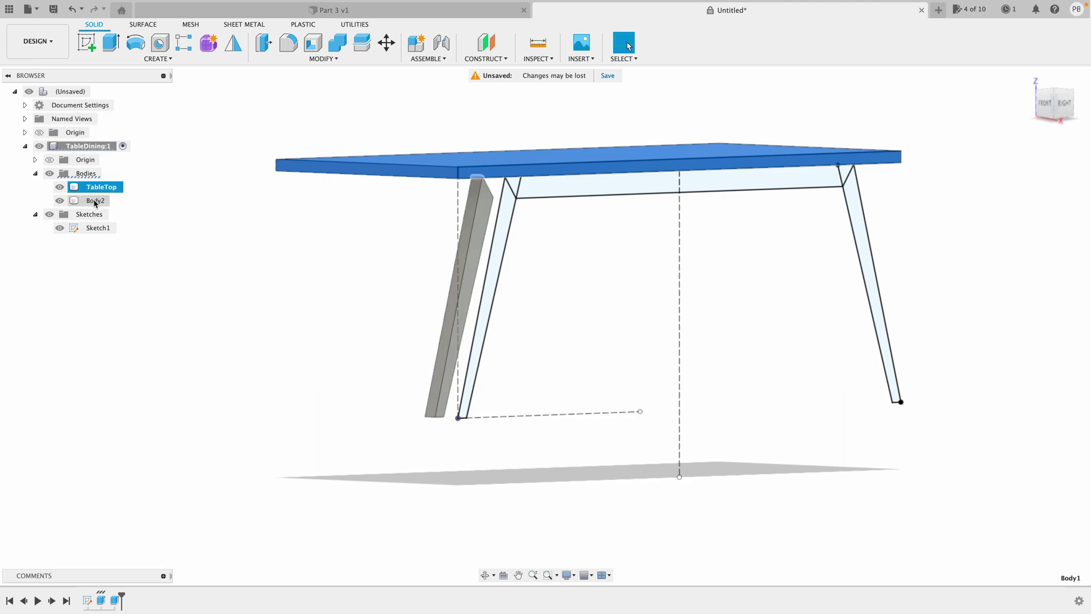
left_click(95, 202)
left_click(95, 201)
type("Left")
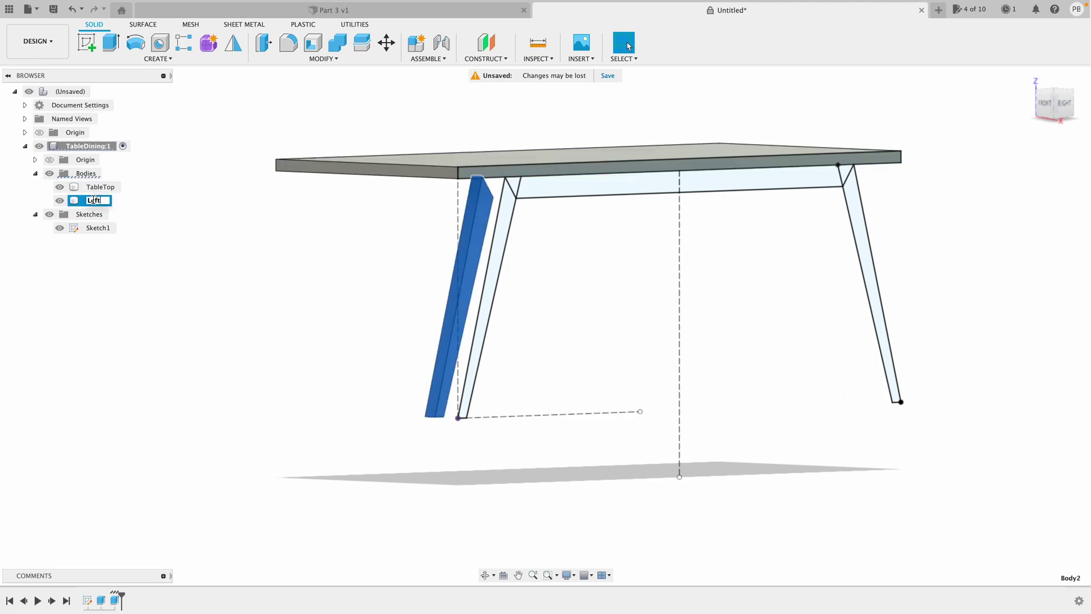
type("Leg")
key("Return")
Extrude the right leg profile as a new body, starting at a -100 mm offset with a distance of -45 mm
key("e")
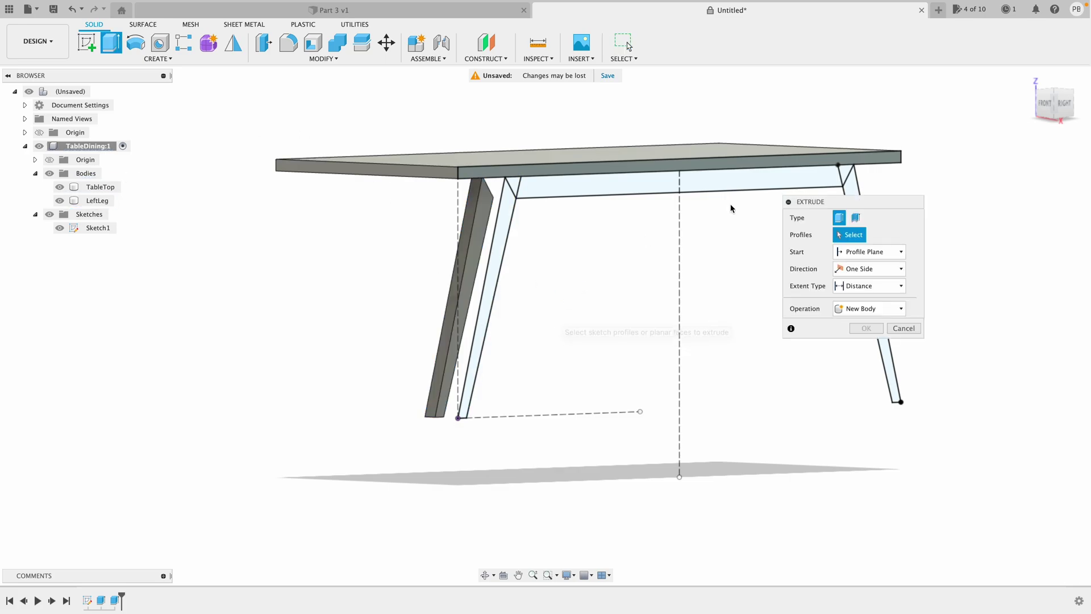
left_click(856, 185)
left_click(887, 252)
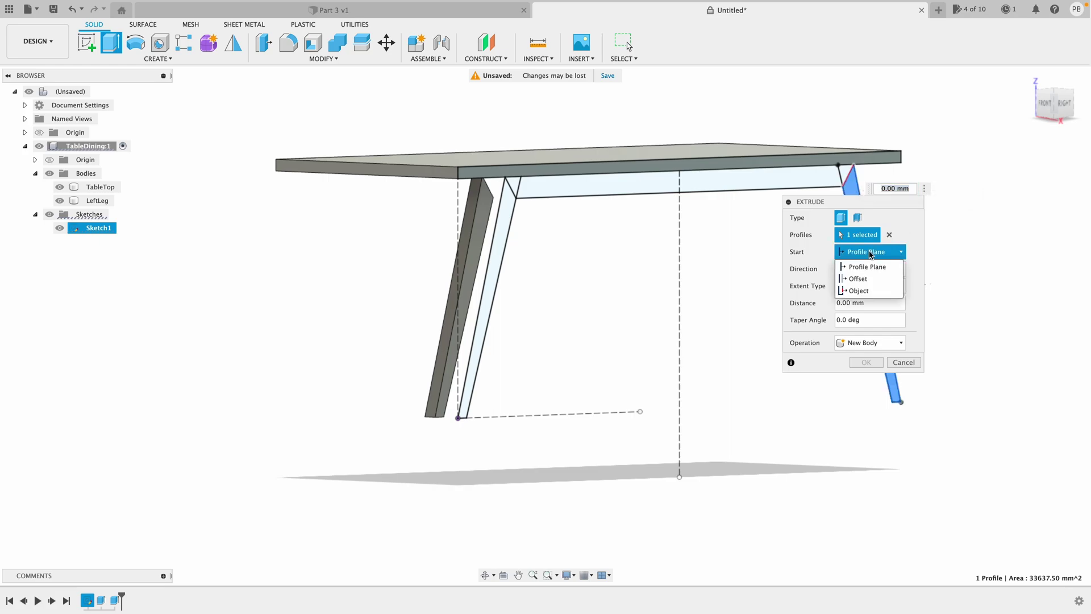
left_click(866, 277)
left_click(835, 269)
type("-1")
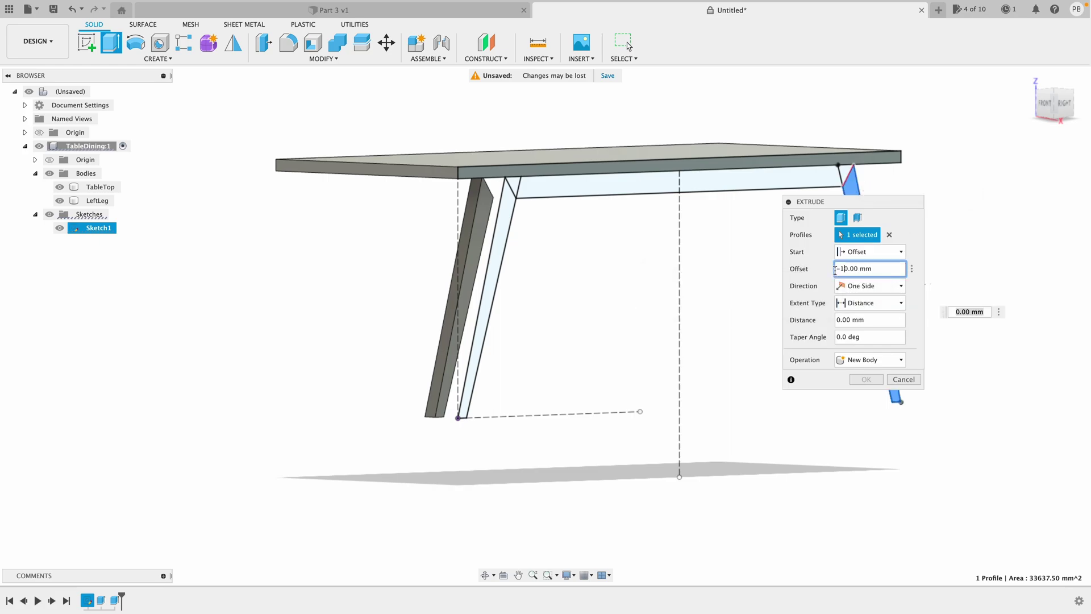
type("0")
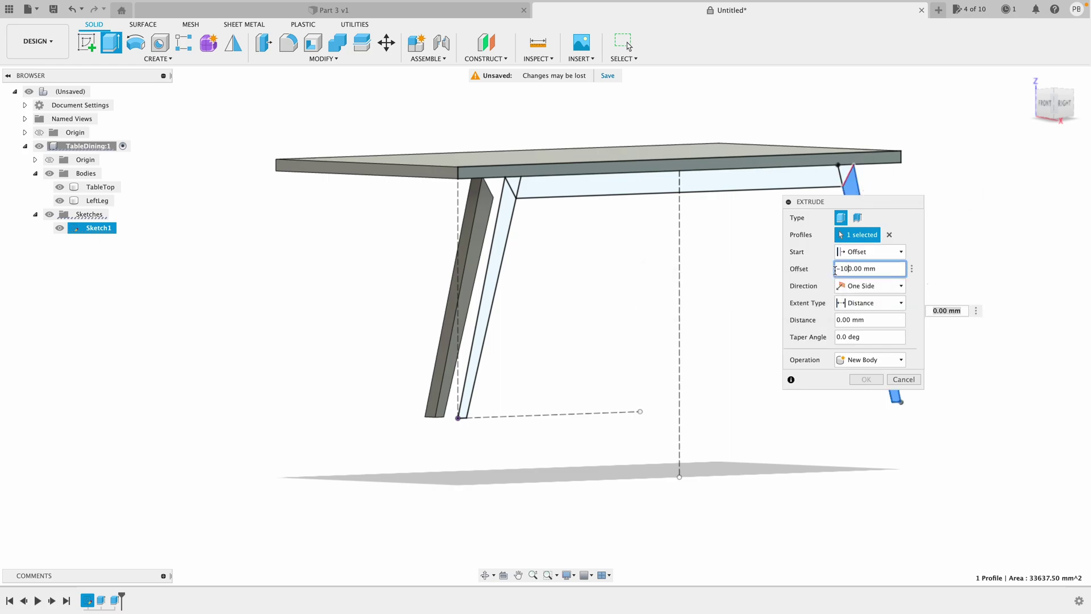
left_click(835, 319)
type("-45")
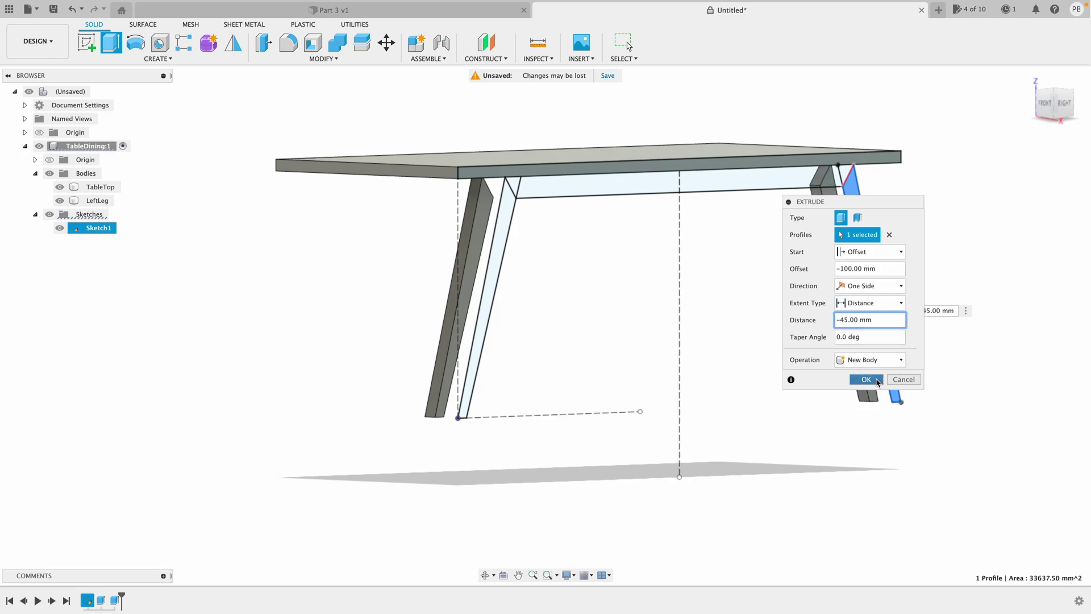
left_click(875, 379)
Extrude the three adjoining stretcher profiles beneath the tabletop as a new body, starting at a -100 mm offset with a distance of -45 mm
key("e")
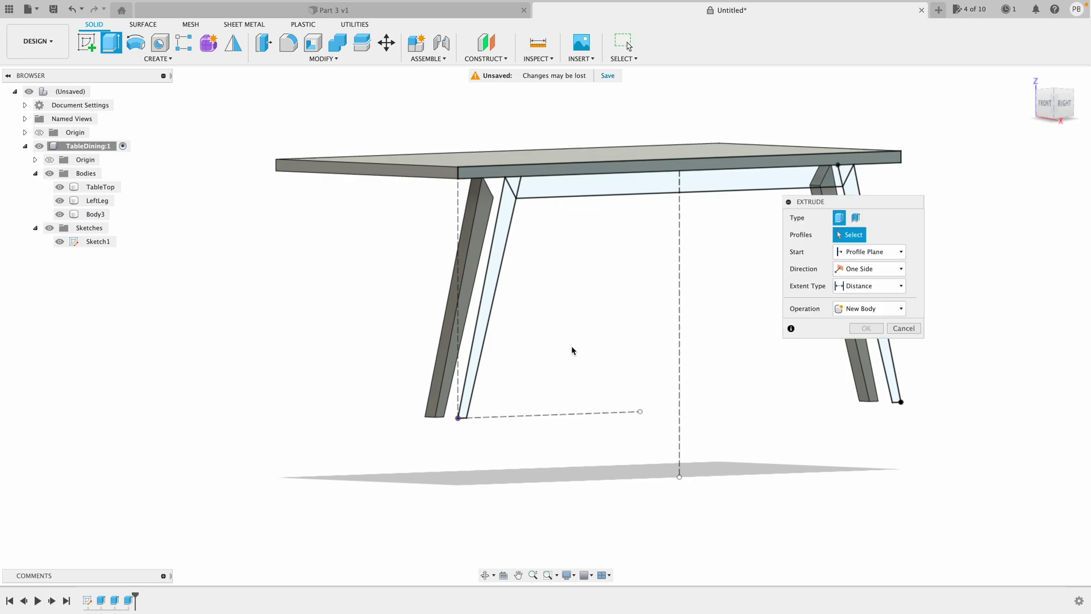
left_click(603, 191)
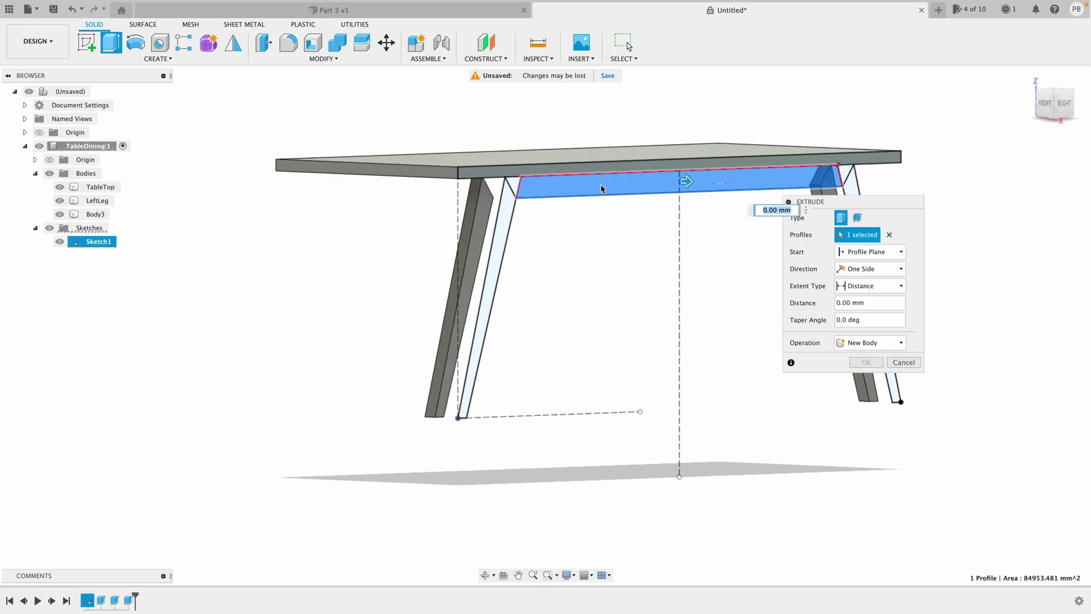
left_click(514, 186)
left_click(844, 178)
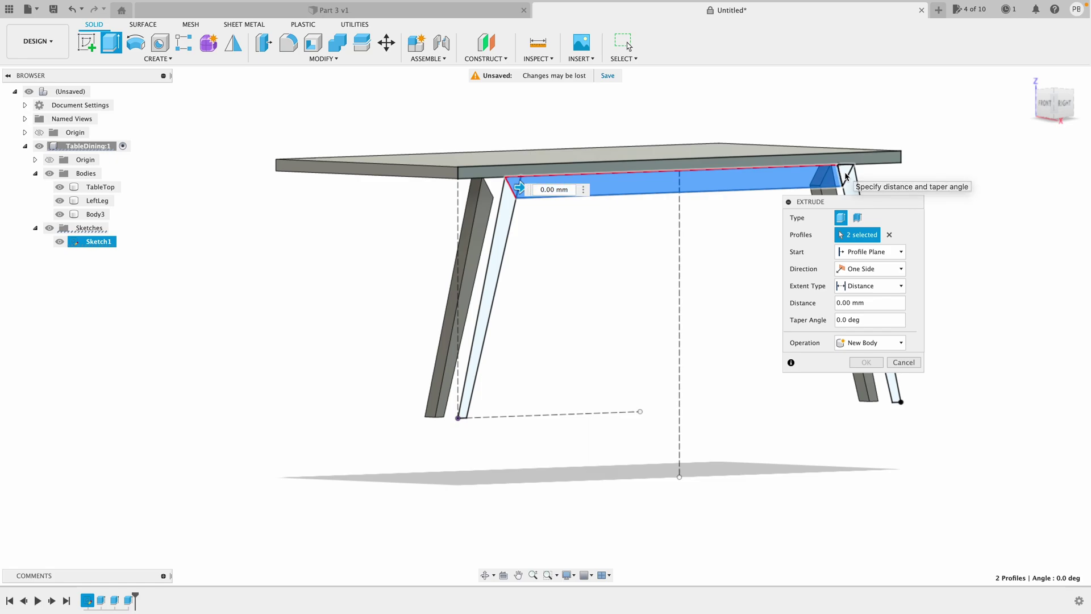
left_click(859, 253)
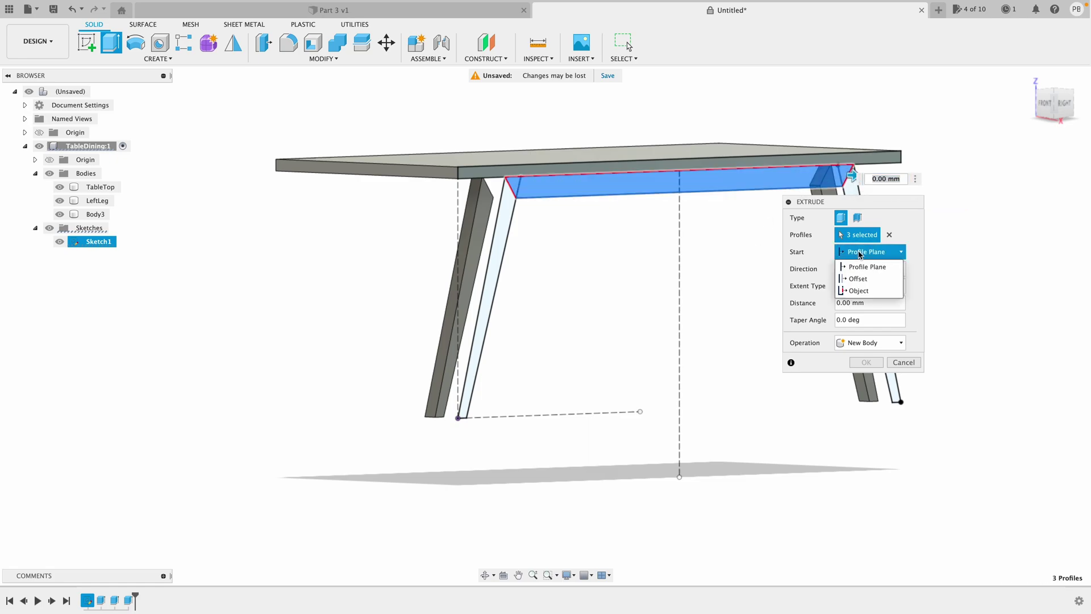
left_click(858, 278)
type("-100.00")
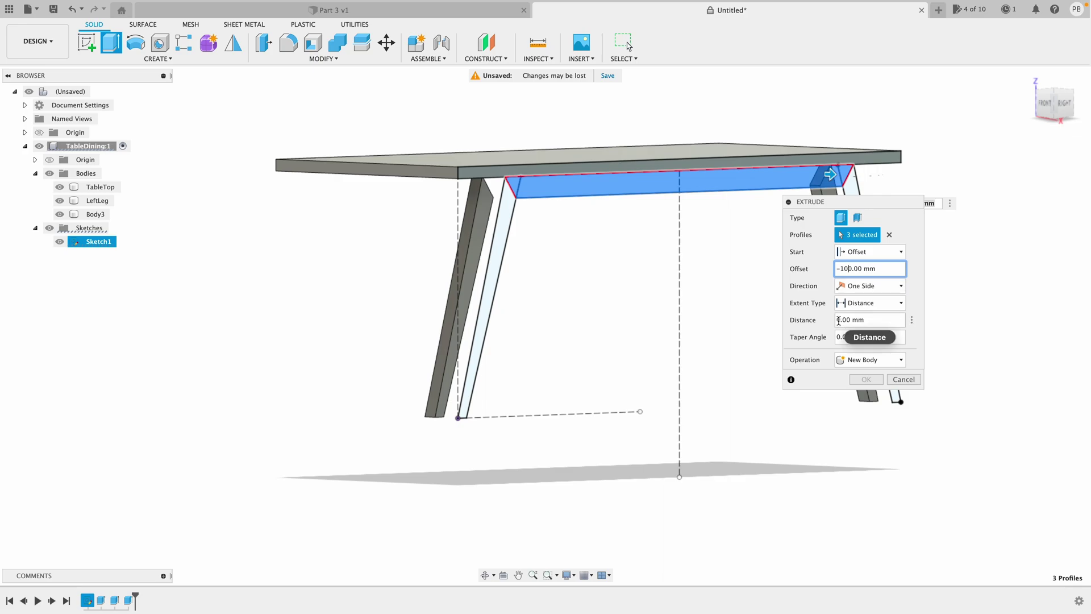
left_click(839, 321)
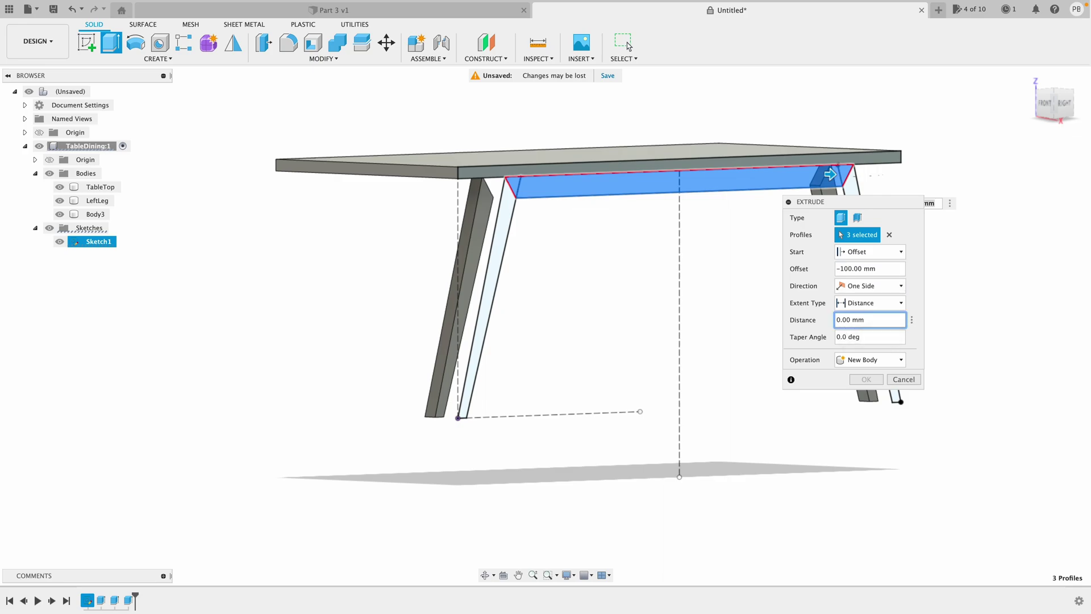
type("-45")
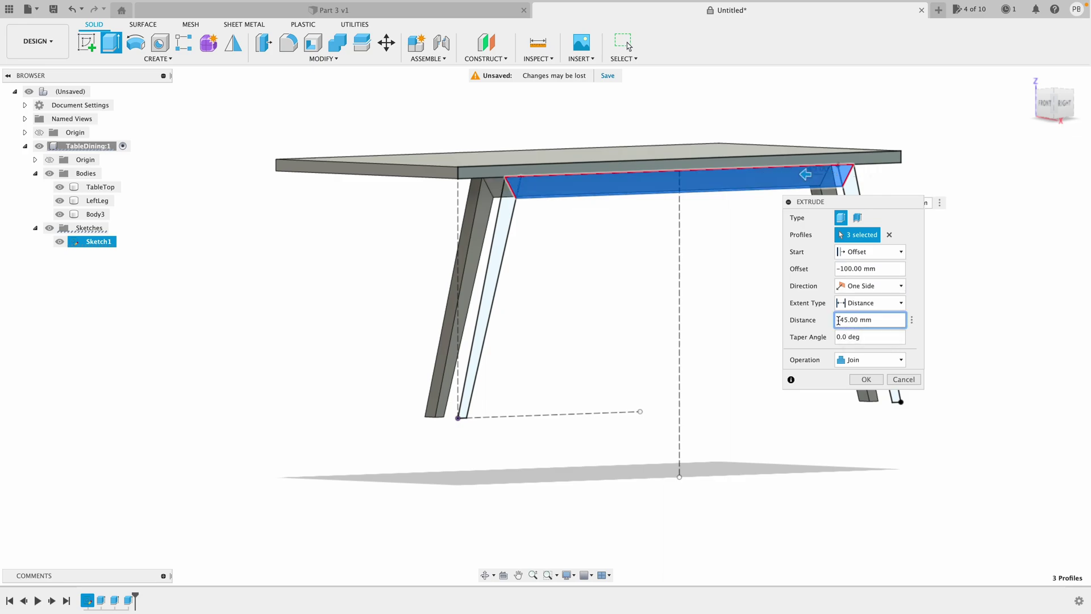
left_click(861, 363)
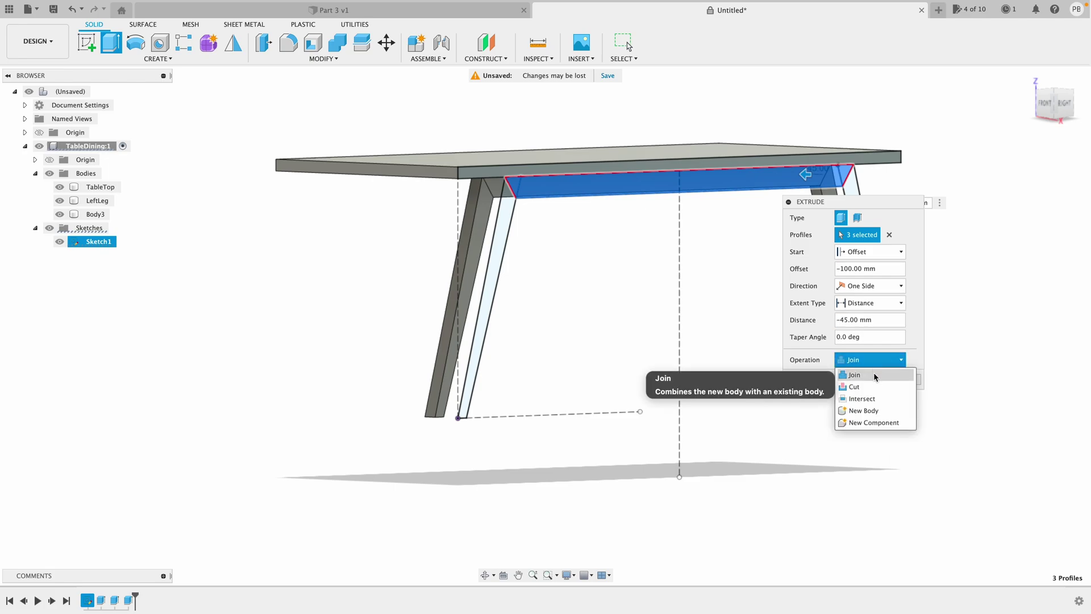
left_click(863, 410)
left_click(865, 381)
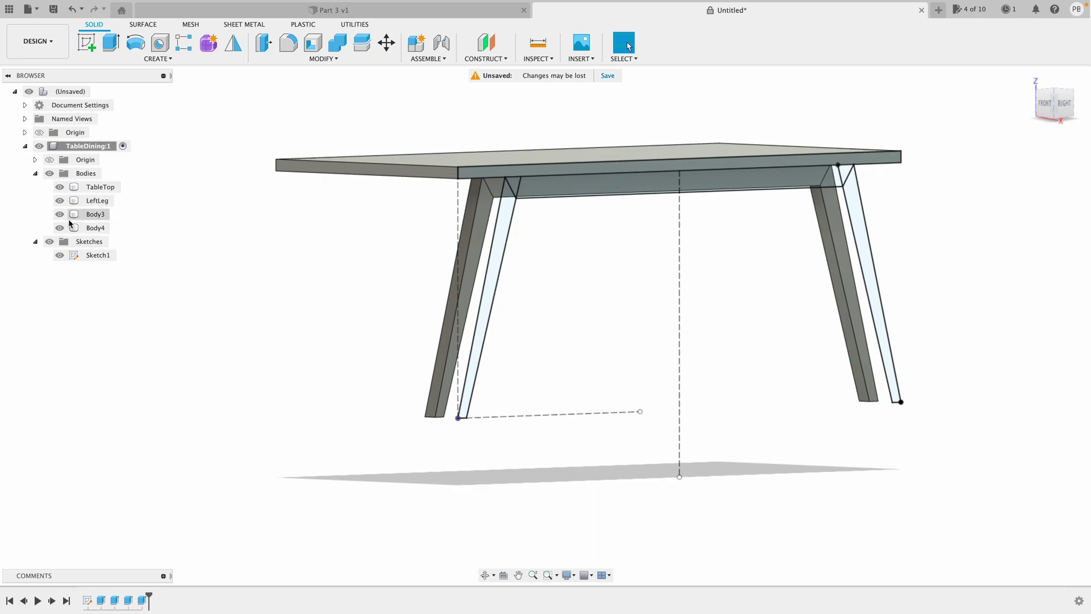
Rename the right leg's body as RightLeg and the stretcher's body as Stretcher
left_click(96, 214)
double_click(96, 214)
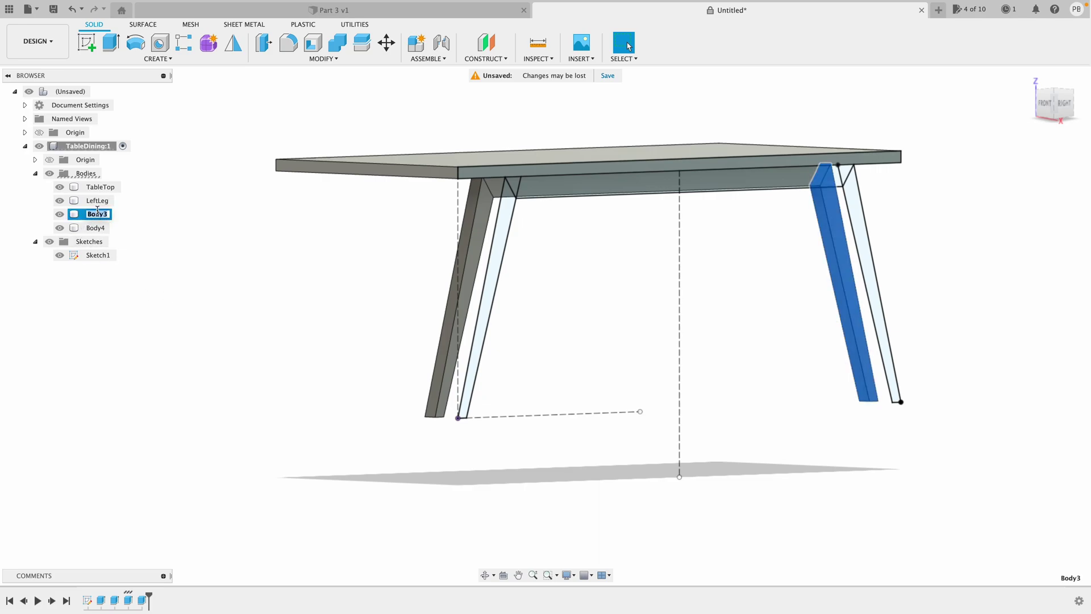
key("BackSpace")
type("RightLeg")
key("Return")
left_click(94, 228)
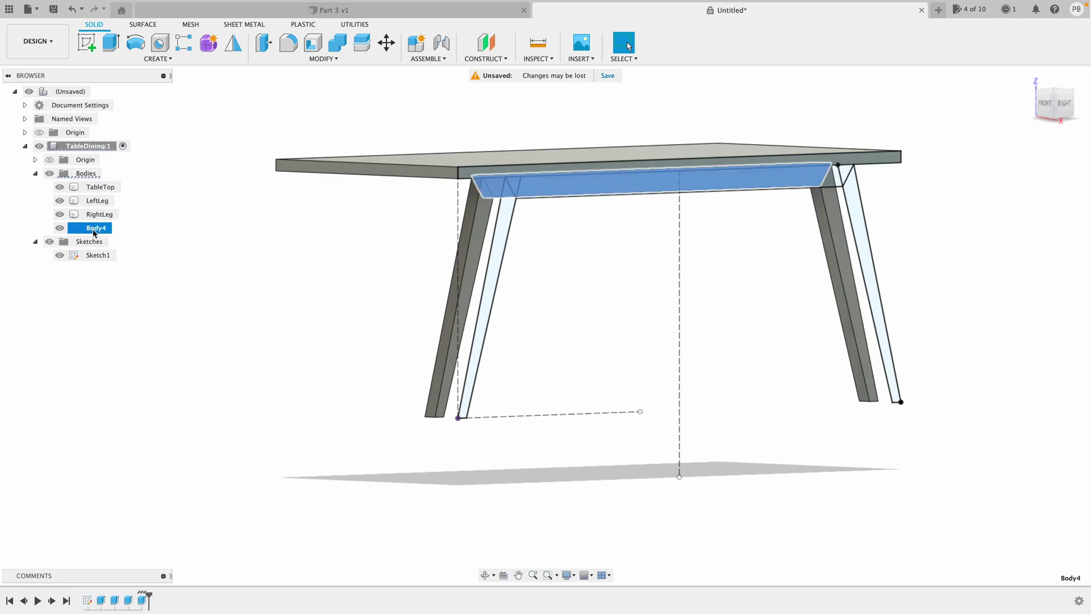
double_click(94, 229)
type("Str")
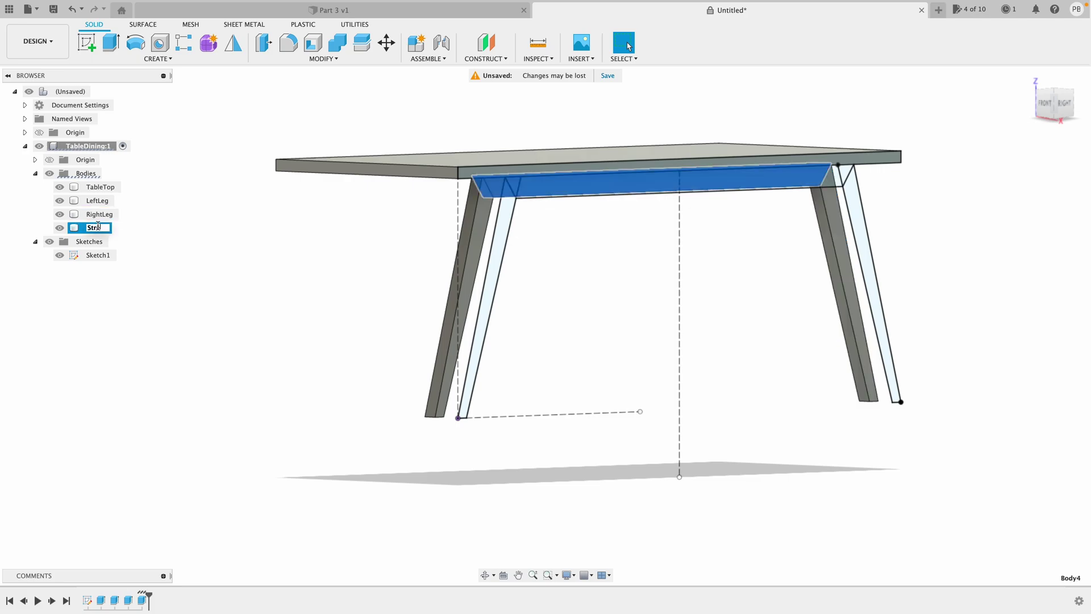
type("etcher")
key("Return")
Hide the side-profile sketch Sketch1 and clear the body selection
left_click(60, 257)
left_click(60, 256)
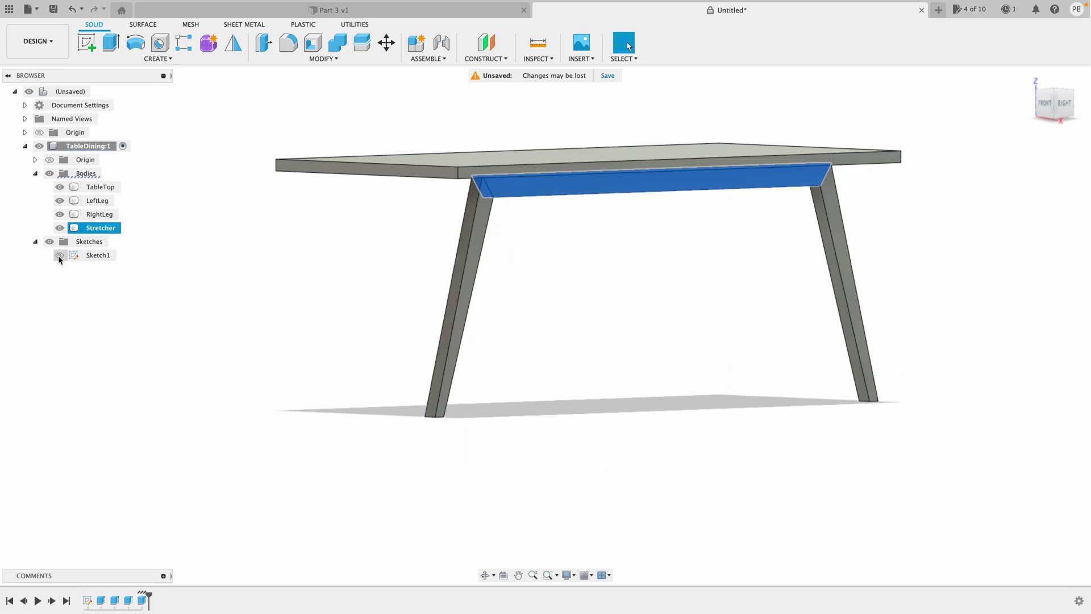
left_click(242, 328)
Construct a midplane between the two long side faces of the tabletop
scroll(273, 348, "left", 10, "shift")
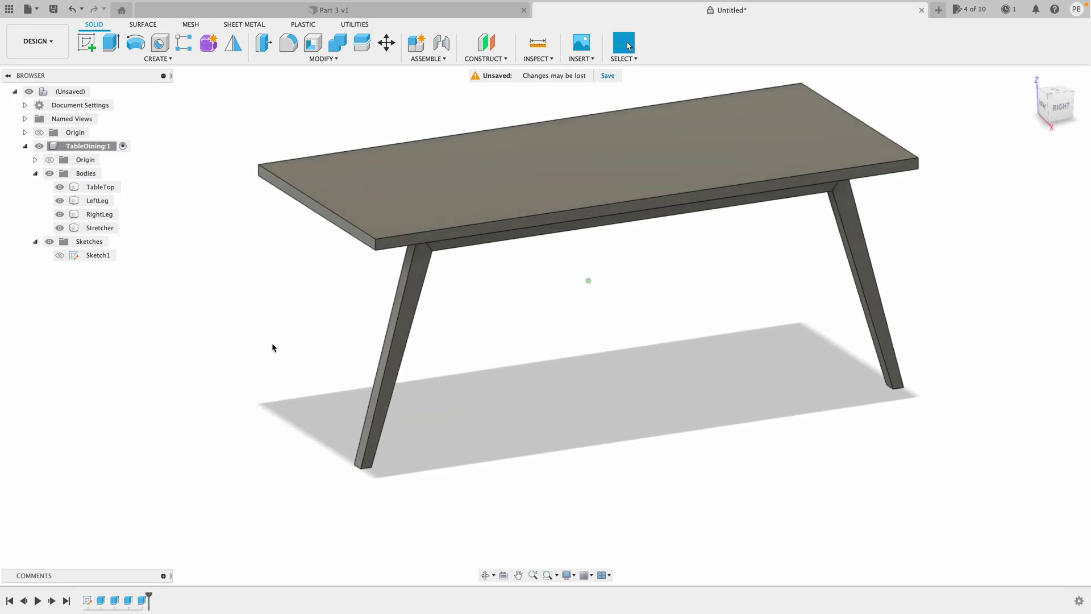
scroll(272, 348, "left", 5, "shift")
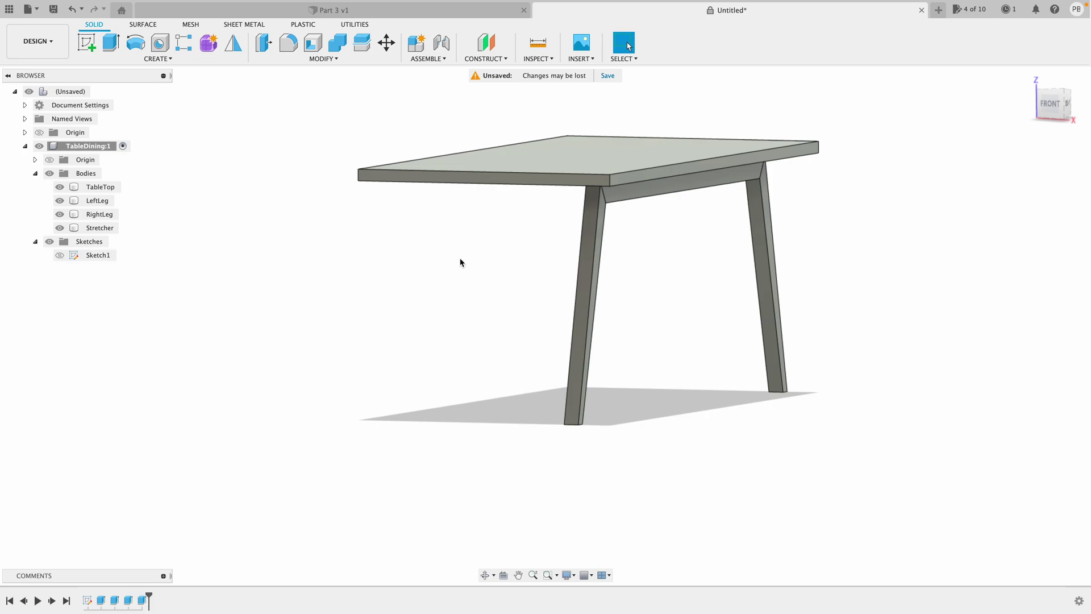
scroll(461, 262, "up", 5)
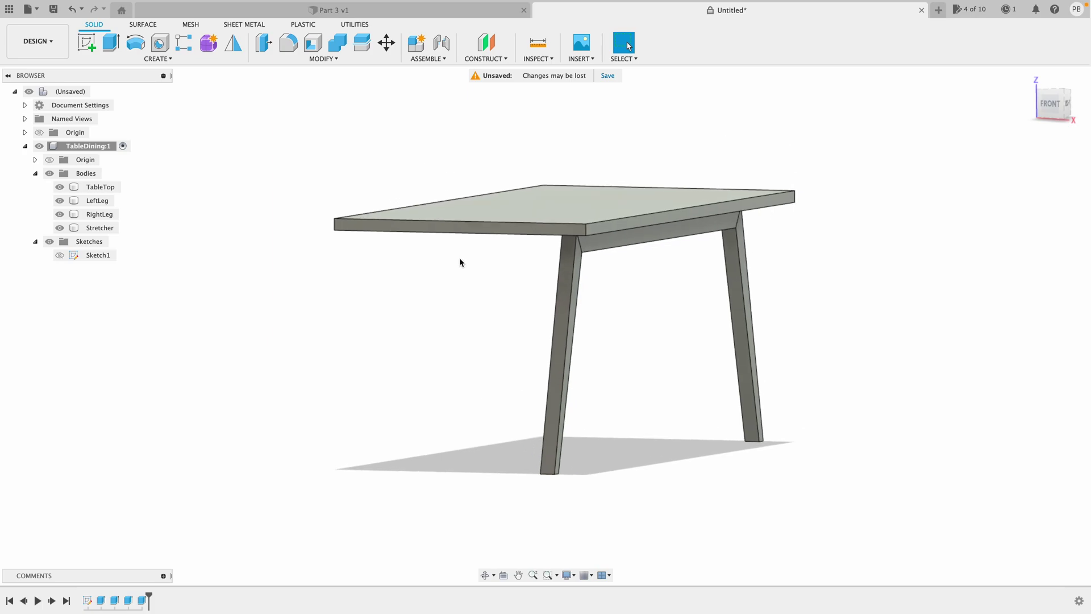
left_click(500, 60)
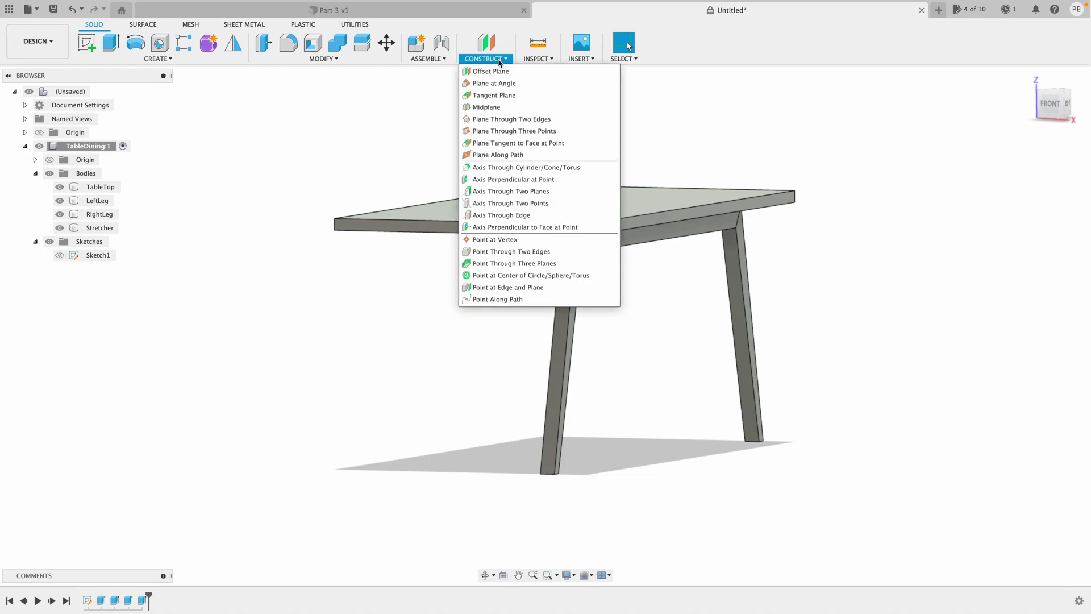
left_click(487, 108)
left_click(664, 217)
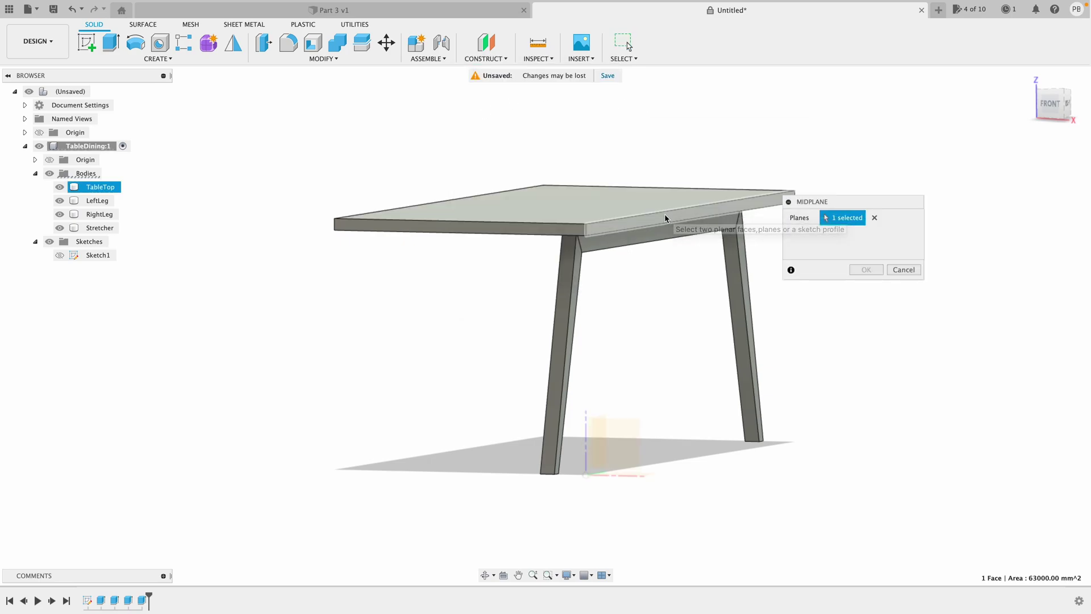
middle_click_drag(526, 309, 528, 233, "shift")
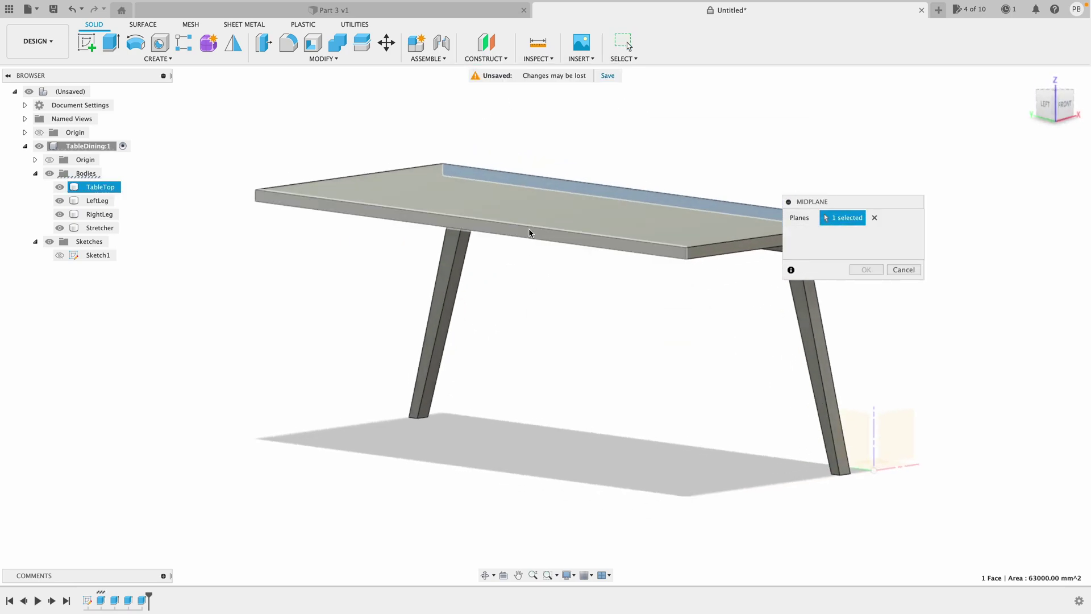
left_click(528, 233)
left_click(871, 270)
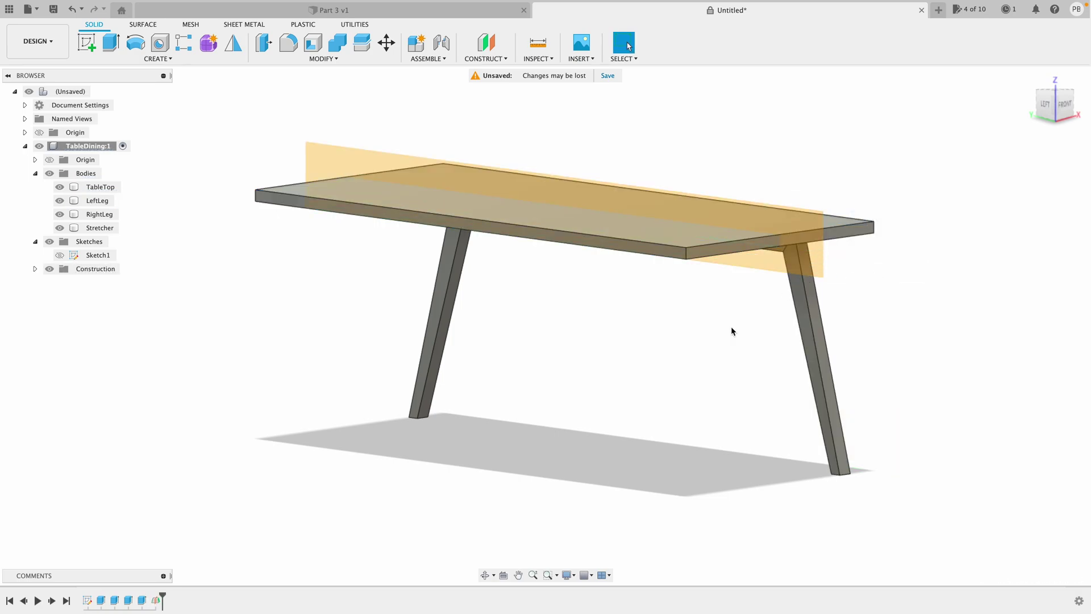
Mirror the LeftLeg, RightLeg and Stretcher bodies across the tabletop's midplane as new bodies
scroll(731, 327, "right", 5, "shift")
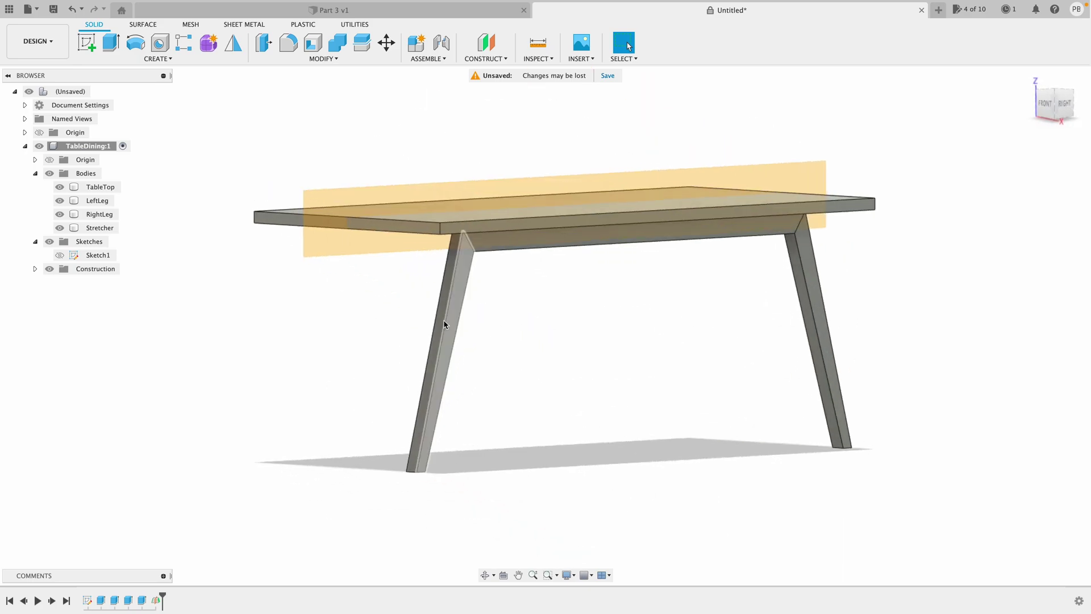
left_click(233, 43)
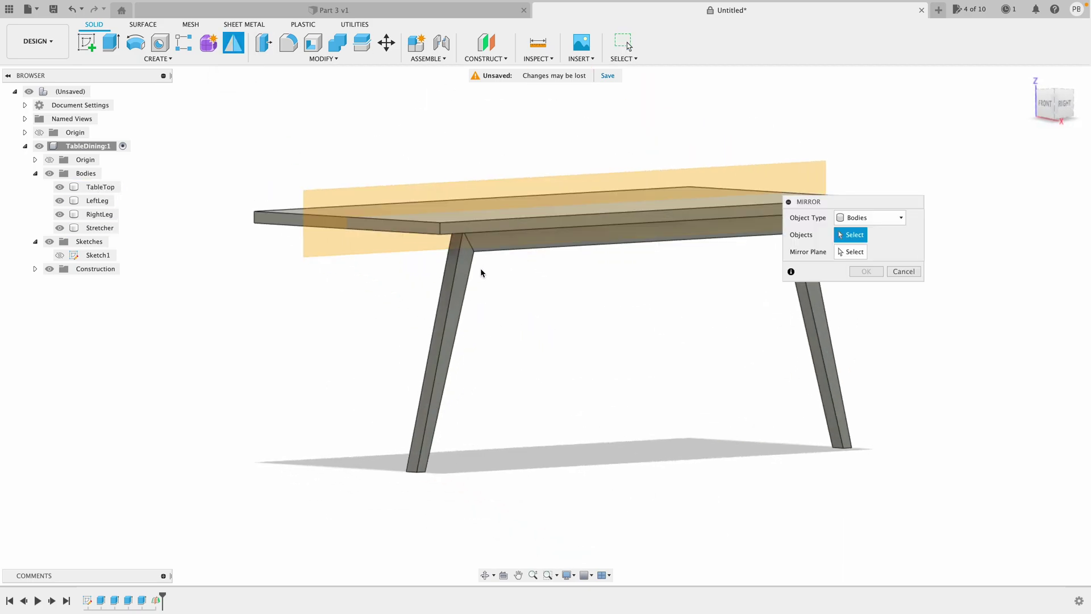
left_click(460, 272)
left_click(500, 245)
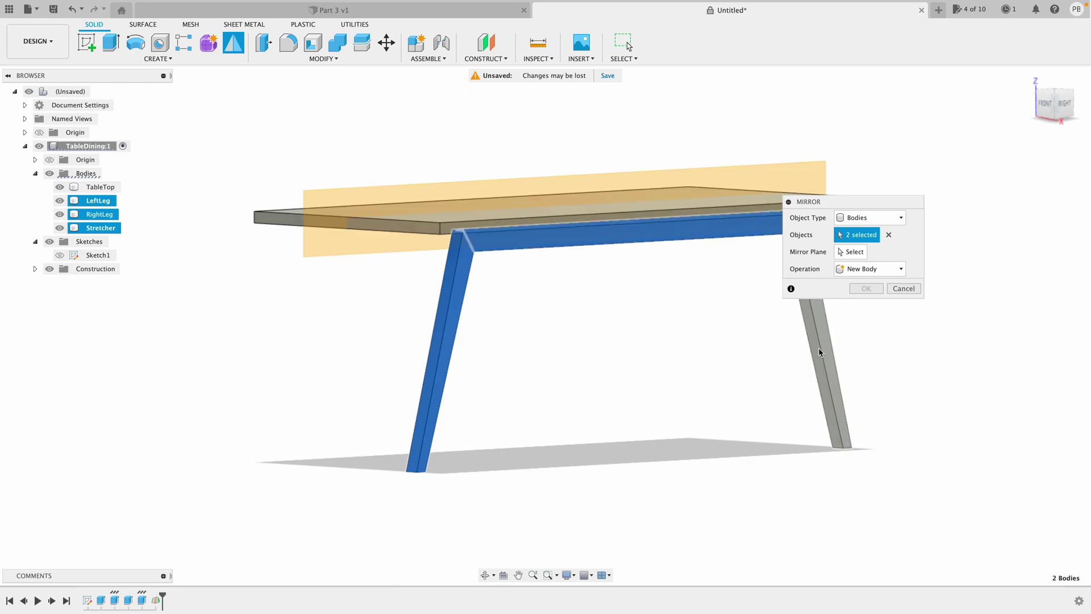
left_click(818, 354)
left_click(850, 252)
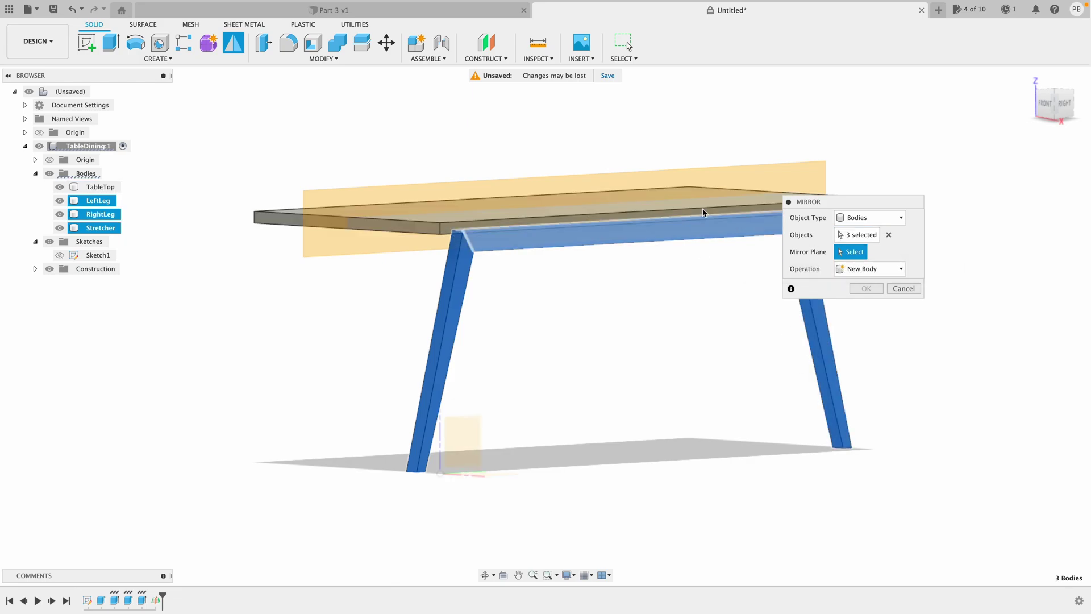
left_click(571, 197)
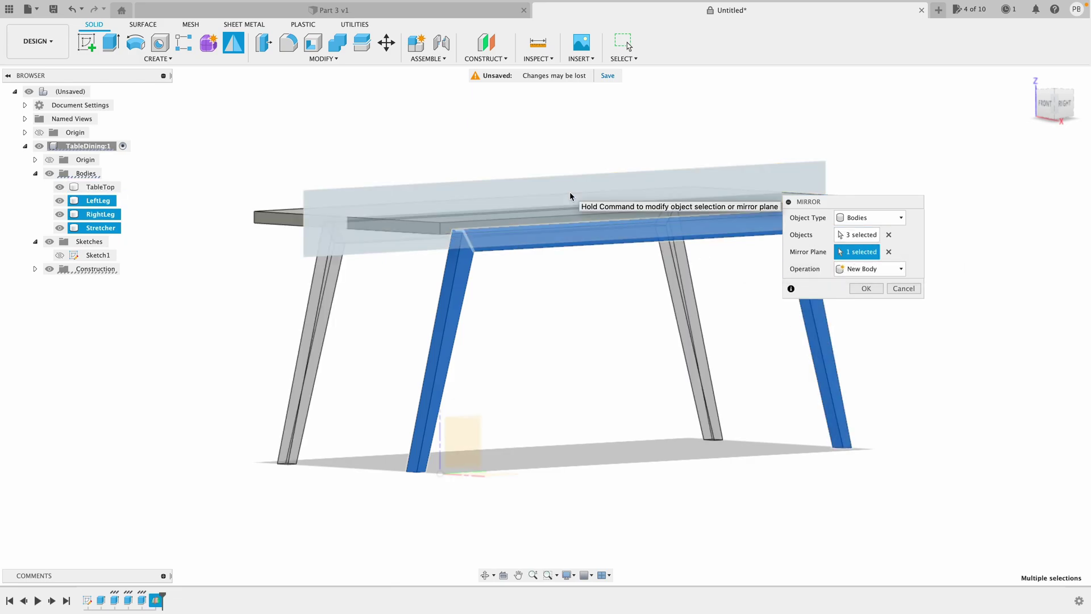
scroll(630, 370, "down", 5, "shift")
scroll(630, 370, "down", 10, "shift")
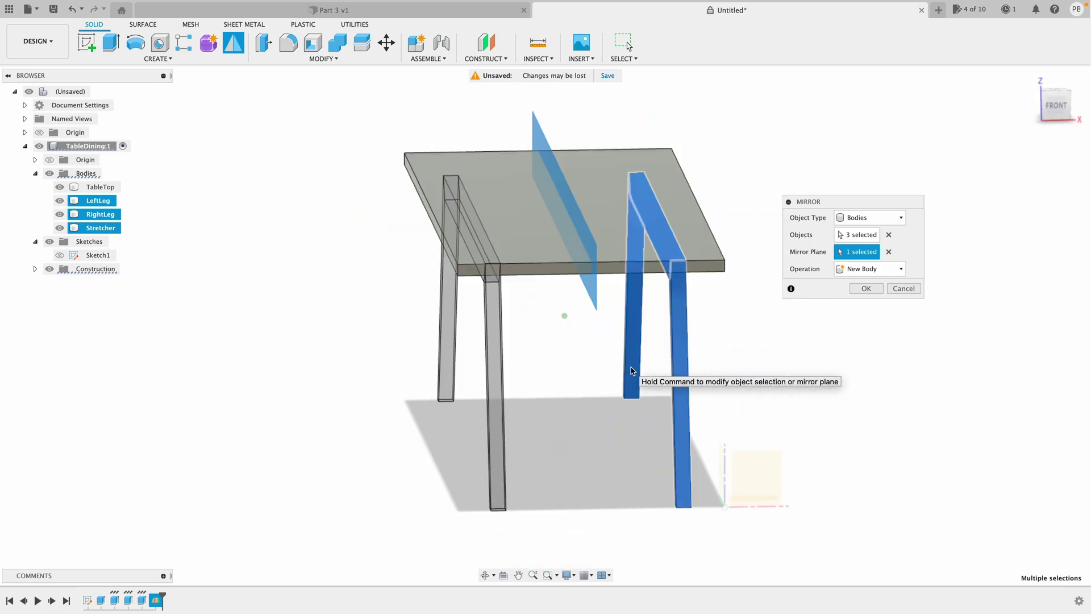
scroll(630, 369, "down", 10, "shift")
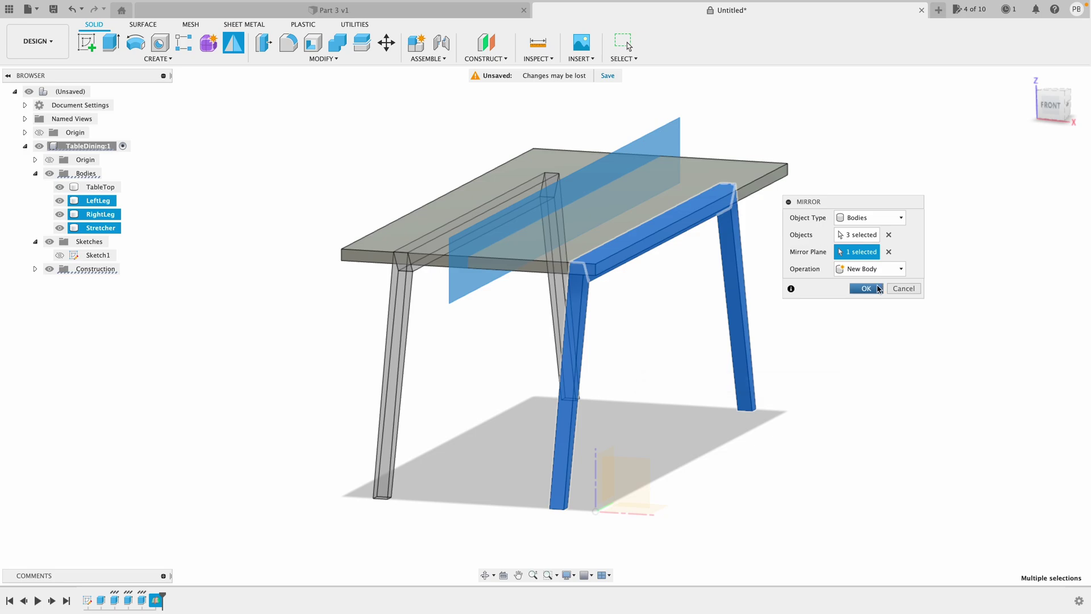
left_click(865, 288)
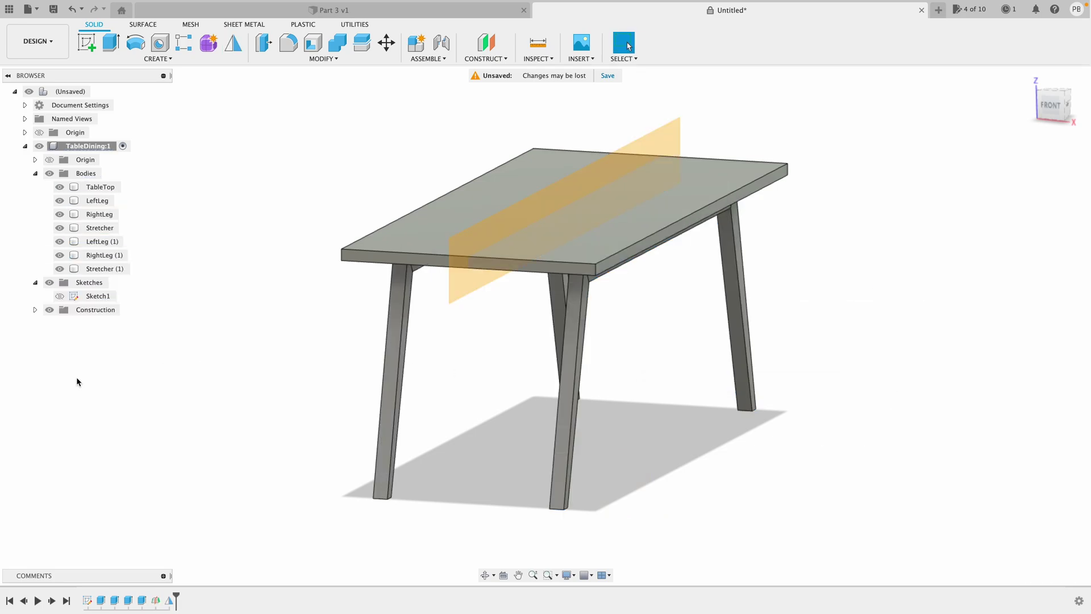
Hide the construction geometry and the TableTop body to expose the leg frames
left_click(49, 310)
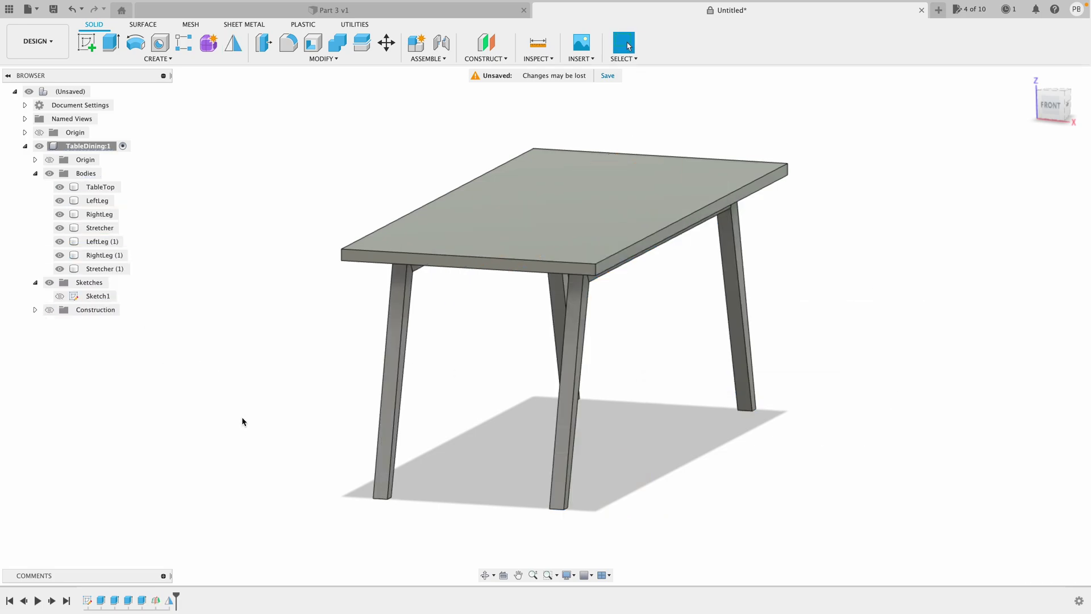
scroll(242, 421, "down", 10, "shift")
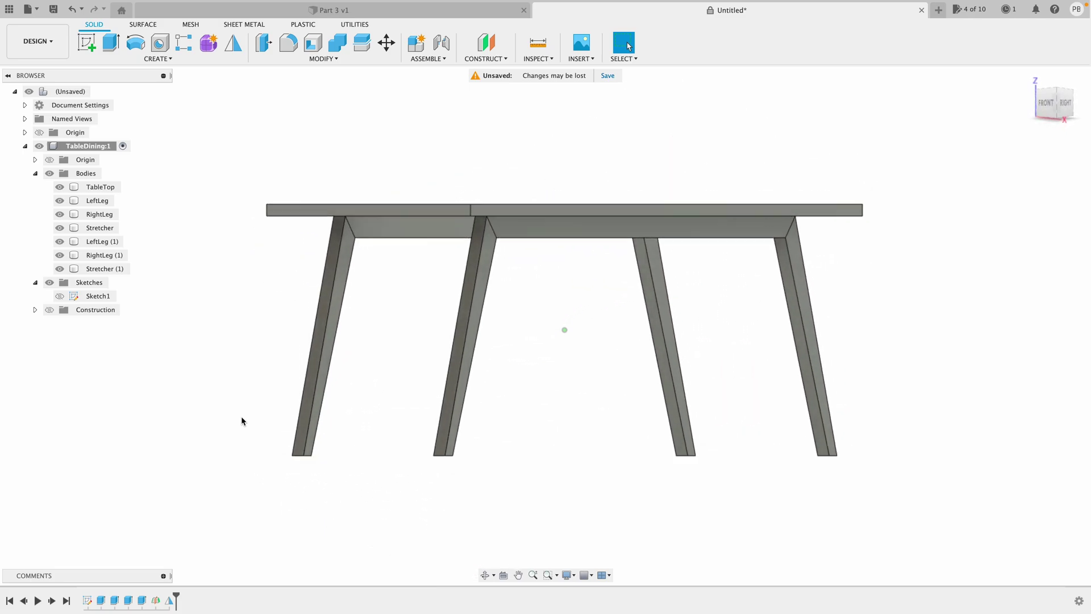
scroll(240, 416, "left", 10, "shift")
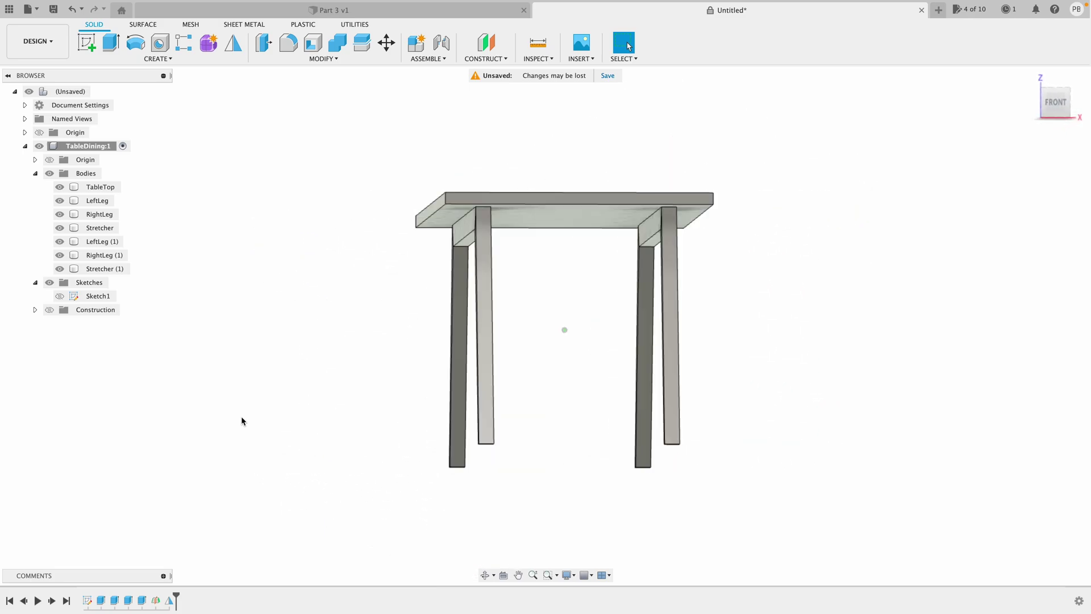
scroll(241, 415, "up", 5, "shift")
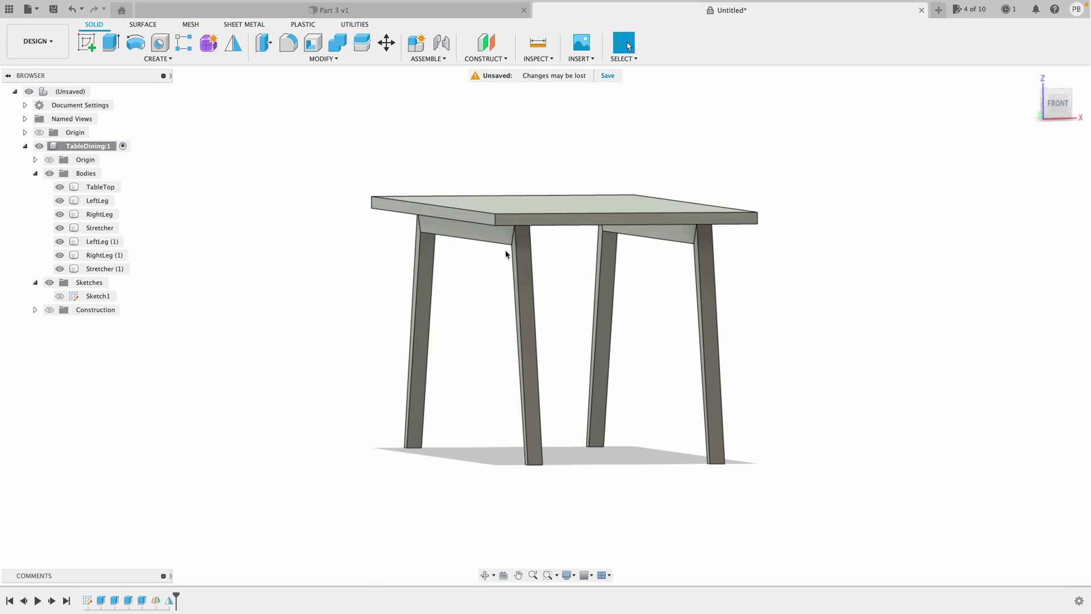
left_click(571, 203)
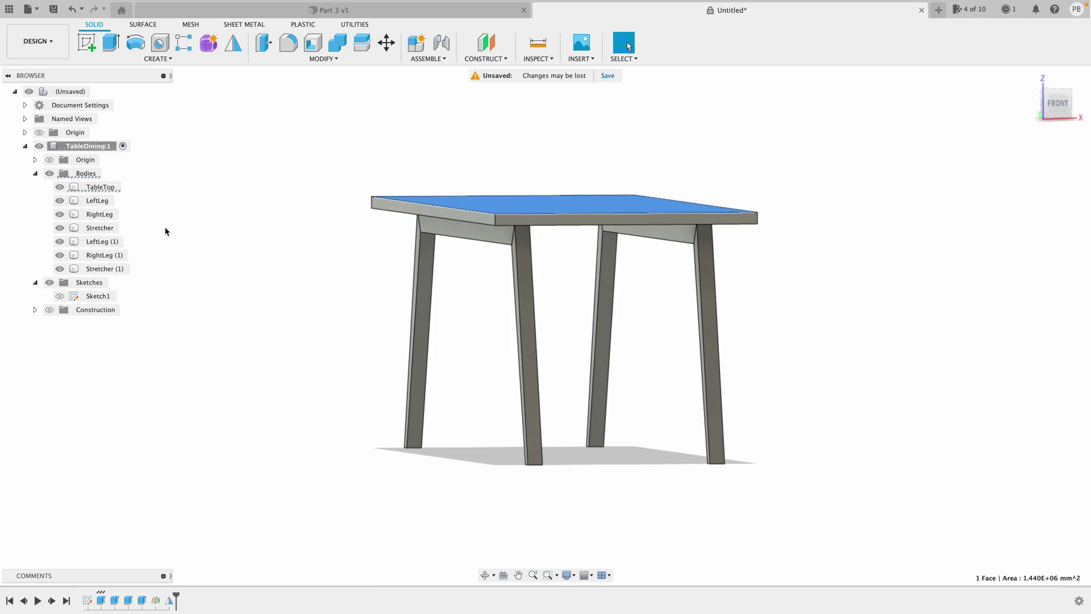
left_click(61, 191)
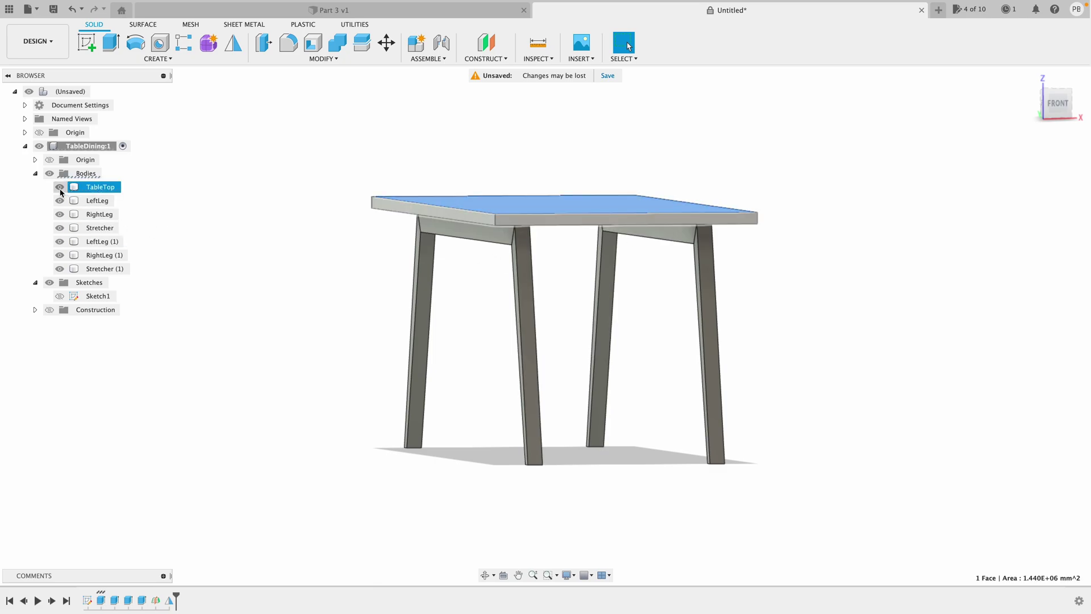
left_click(59, 187)
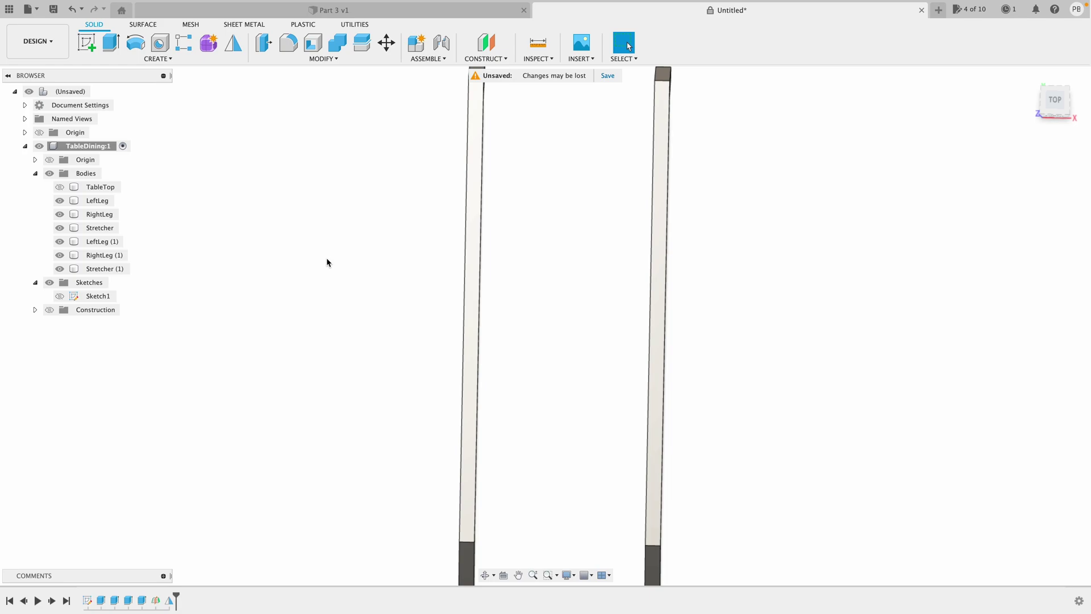
Start a sketch on the top face of the original Stretcher and project that face's outline into it
left_click(86, 42)
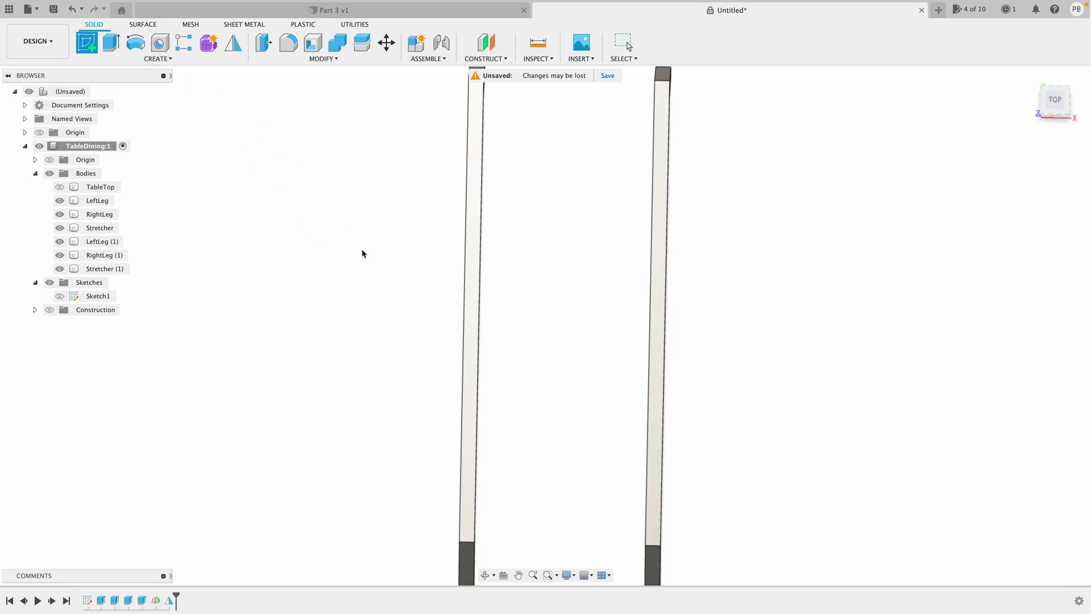
left_click(474, 197)
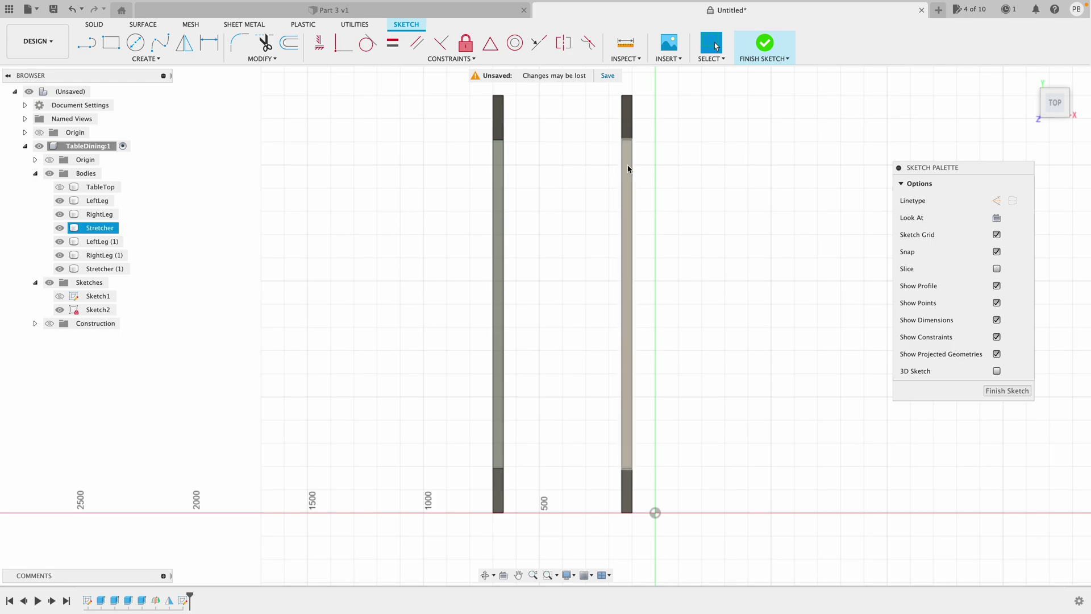
key("p")
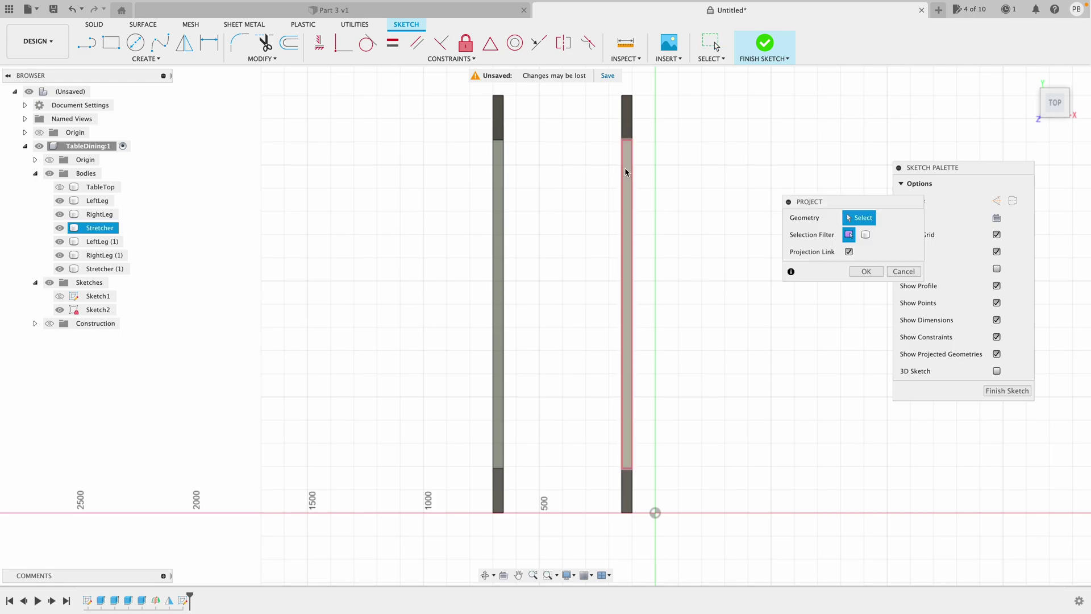
left_click(628, 168)
left_click(627, 169)
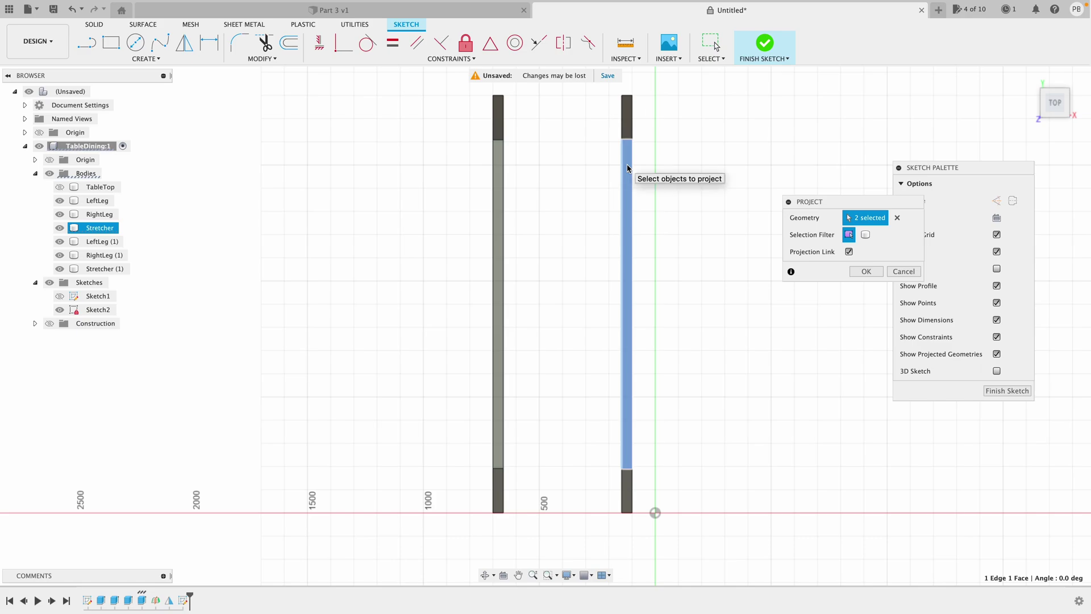
left_click(498, 175)
left_click(866, 271)
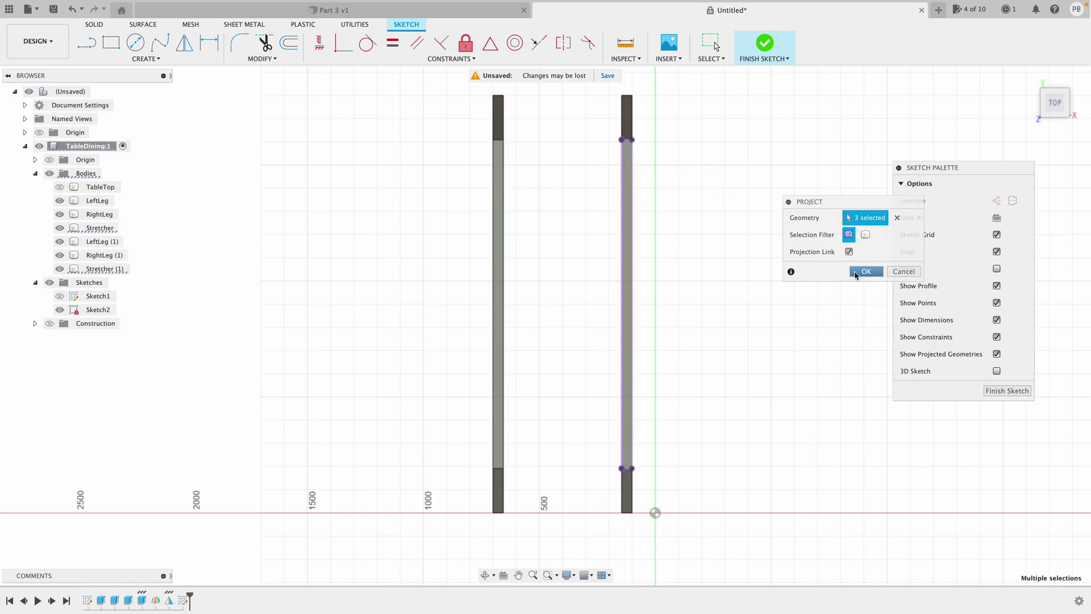
Project the top face of the mirrored stretcher into the sketch
key("p")
left_click(494, 193)
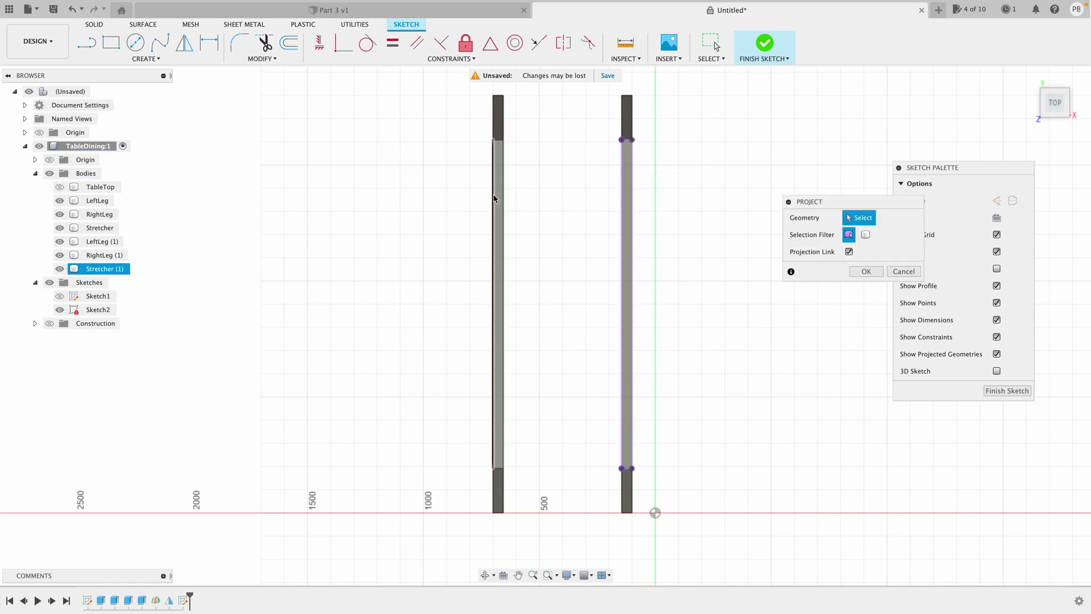
left_click(497, 195)
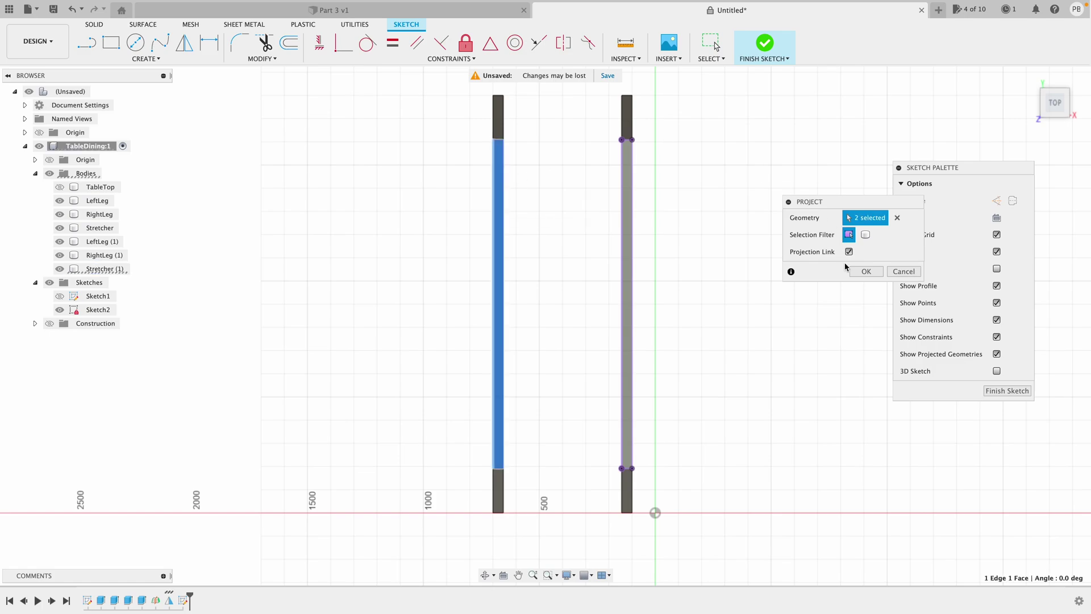
left_click(865, 271)
Draw a 300 mm construction line along the original stretcher's inner edge, starting from its end nearest the sketch origin
scroll(738, 240, "up", 3)
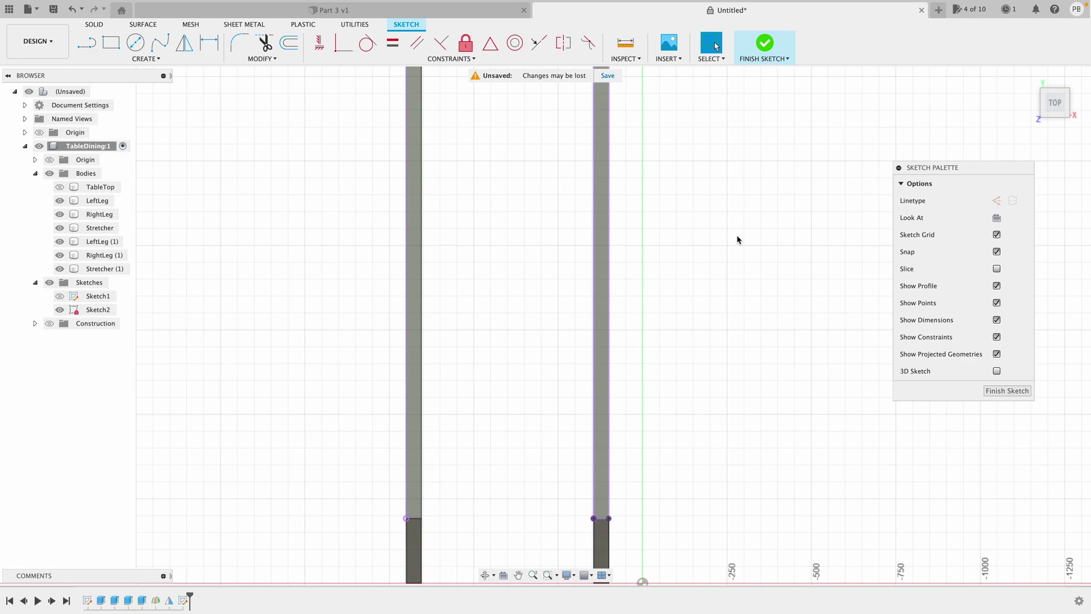
key("l")
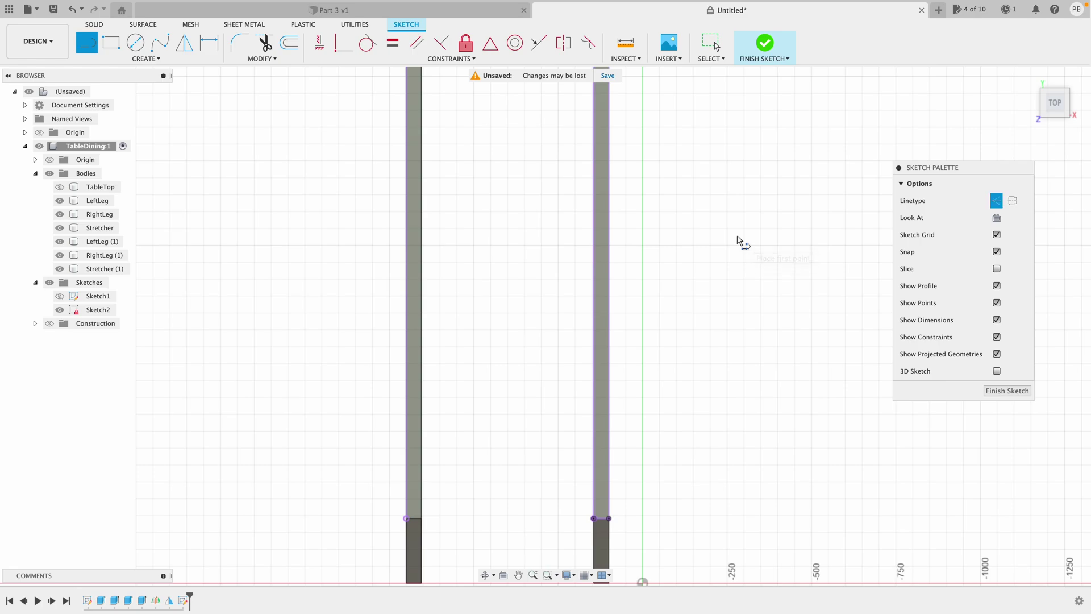
left_click(594, 517)
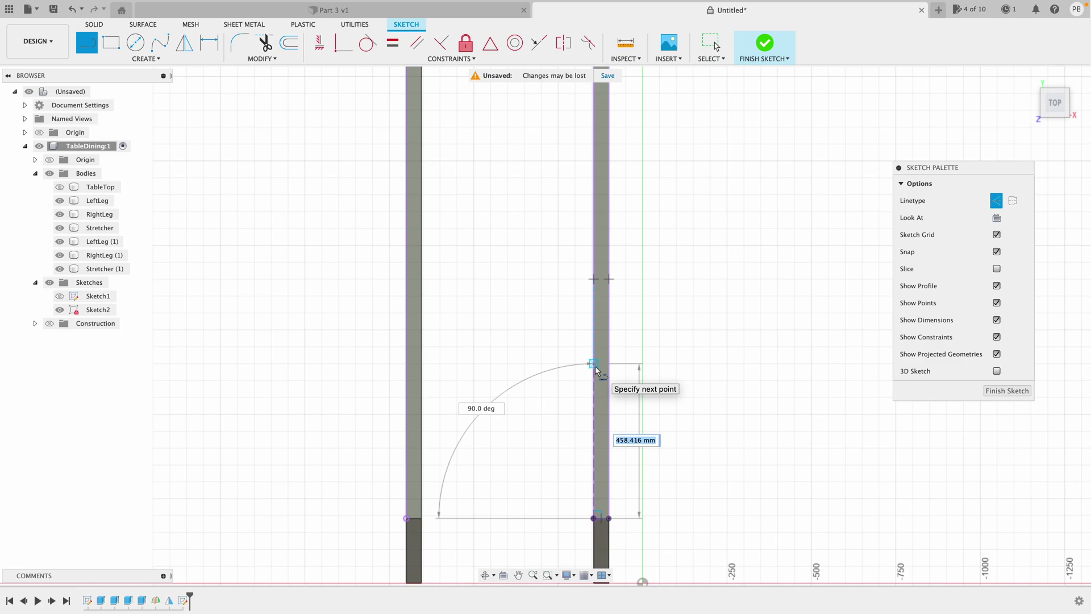
type("300")
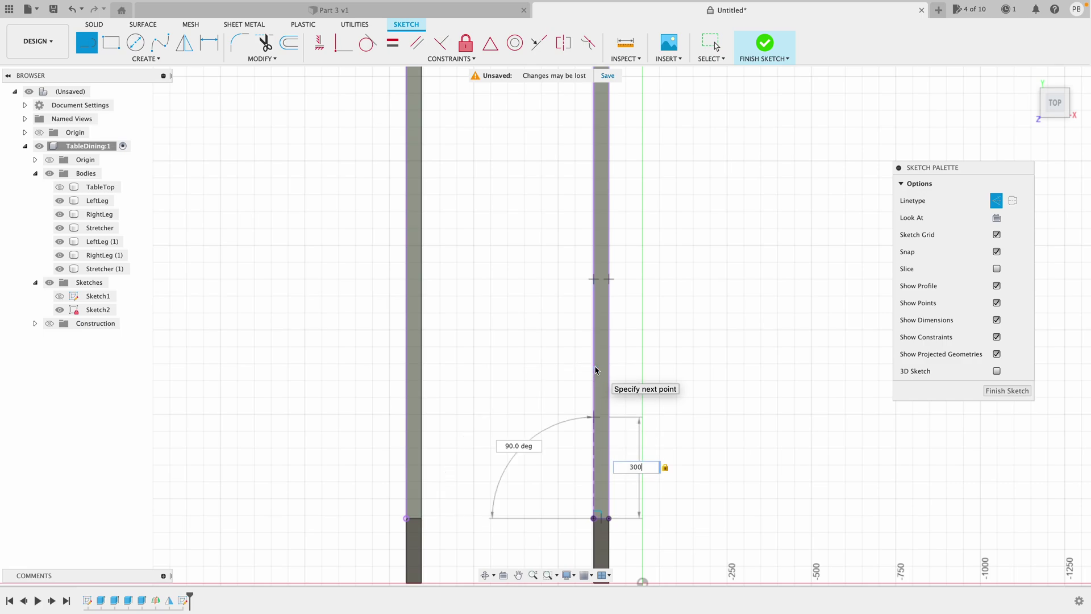
double_click(592, 418)
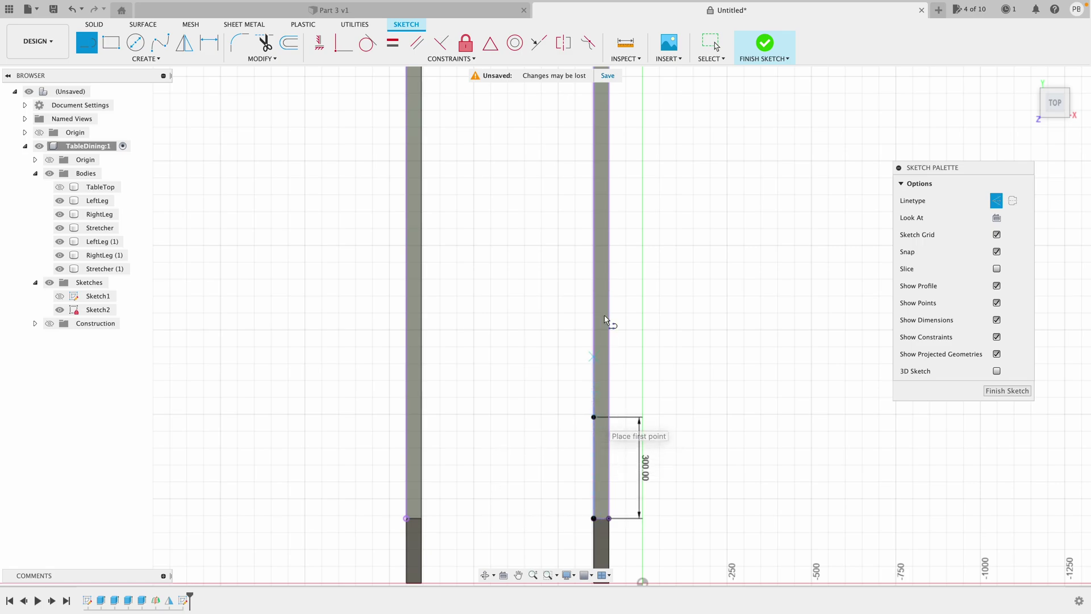
Draw a 300 mm construction line inward along the same edge from the stretcher's far end
scroll(608, 307, "up", 5)
left_click(611, 152)
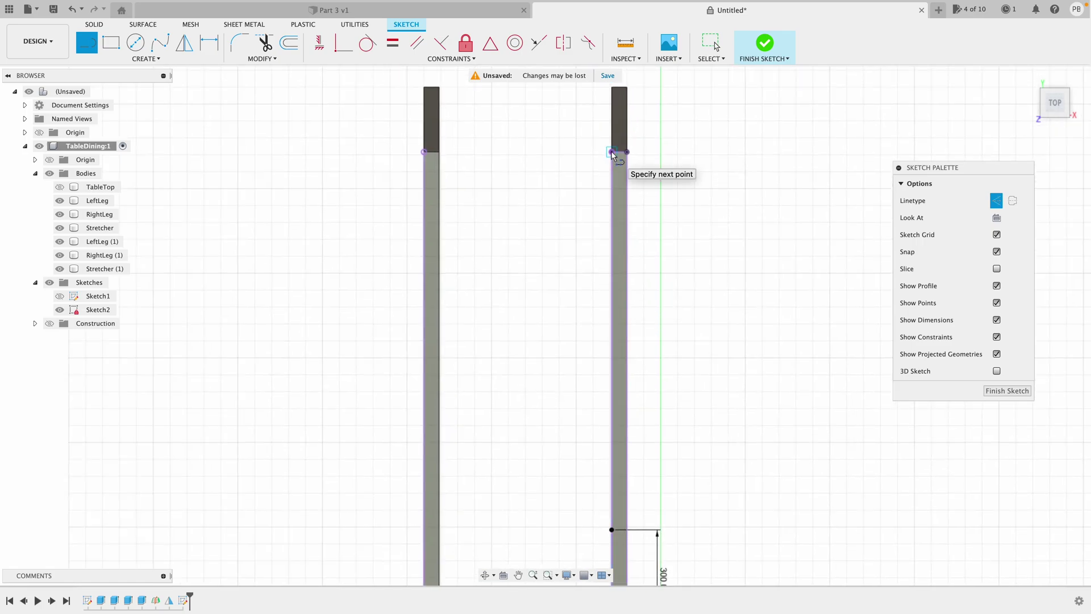
type("300")
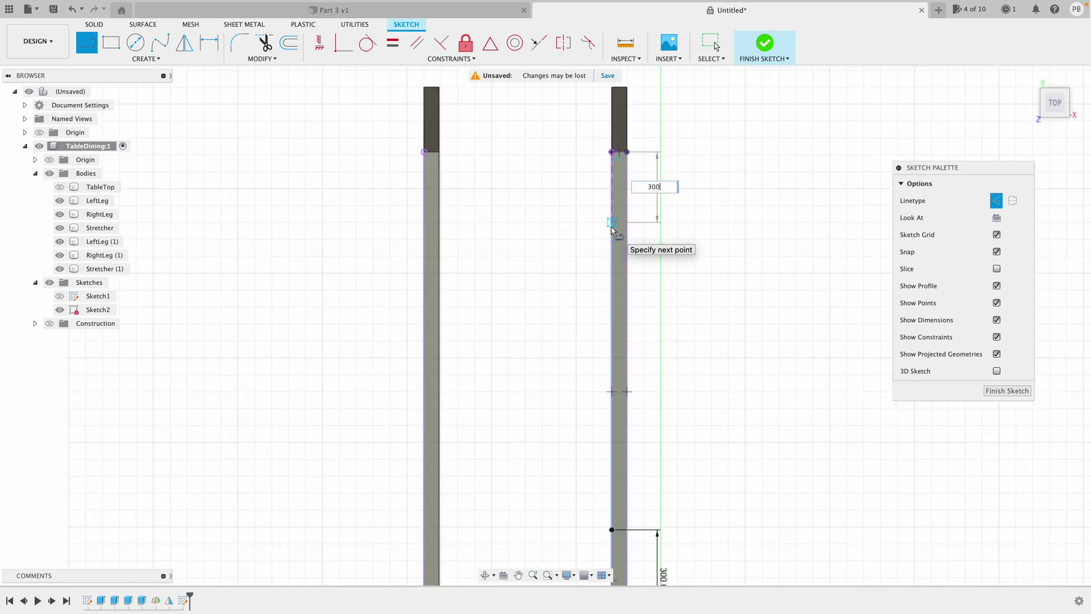
key("Tab")
key("Return")
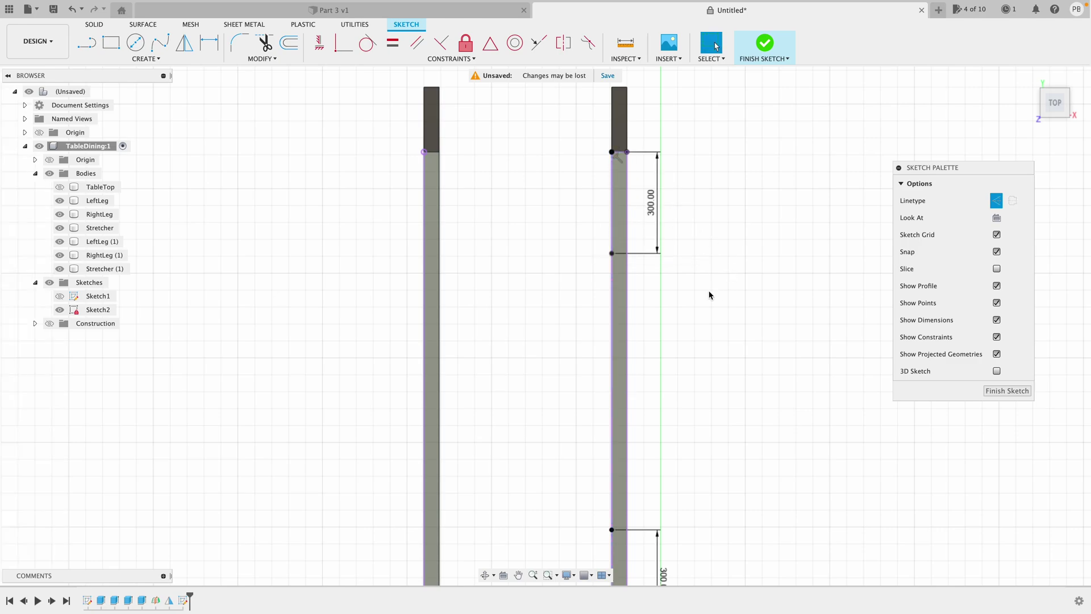
Draw a solid-line rectangle between both stretchers from the far construction line's inner endpoint, setting its width with the new parameter SmallStretcherWidth = 35
key("r")
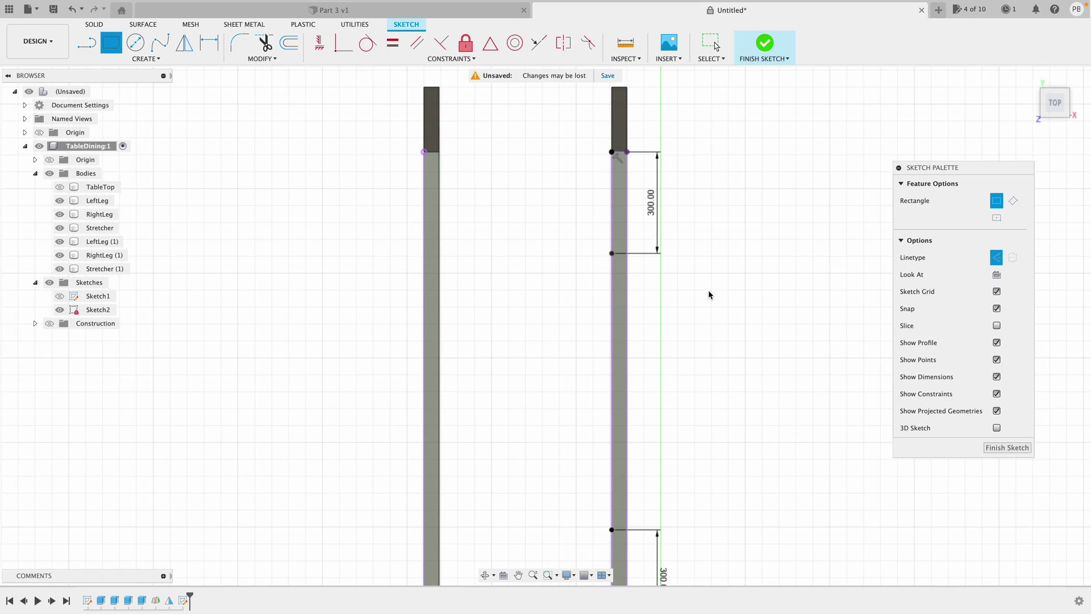
key("x")
left_click(612, 253)
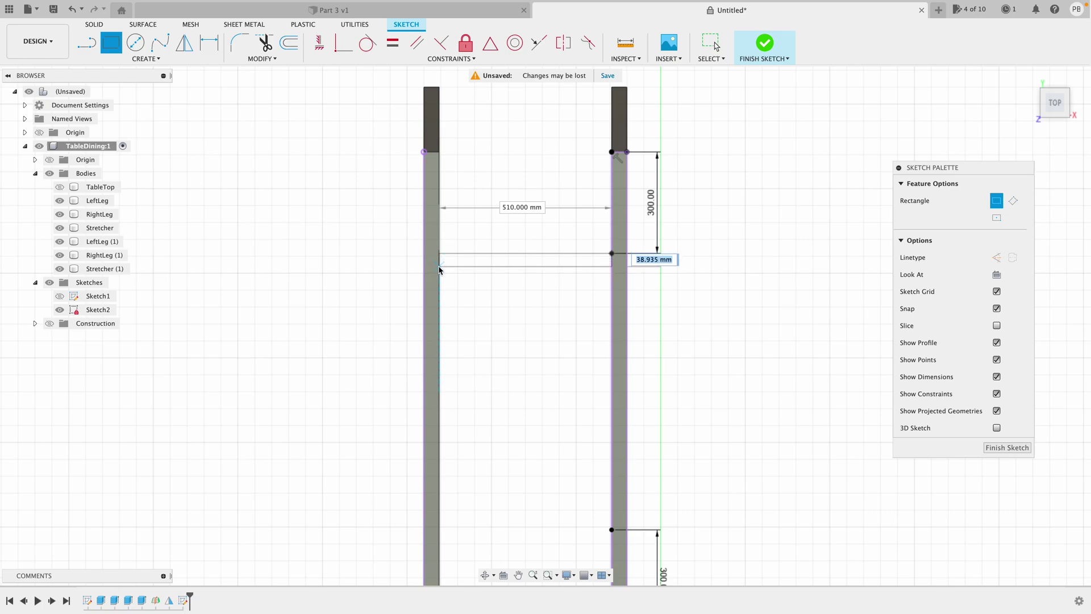
type("SmallStre")
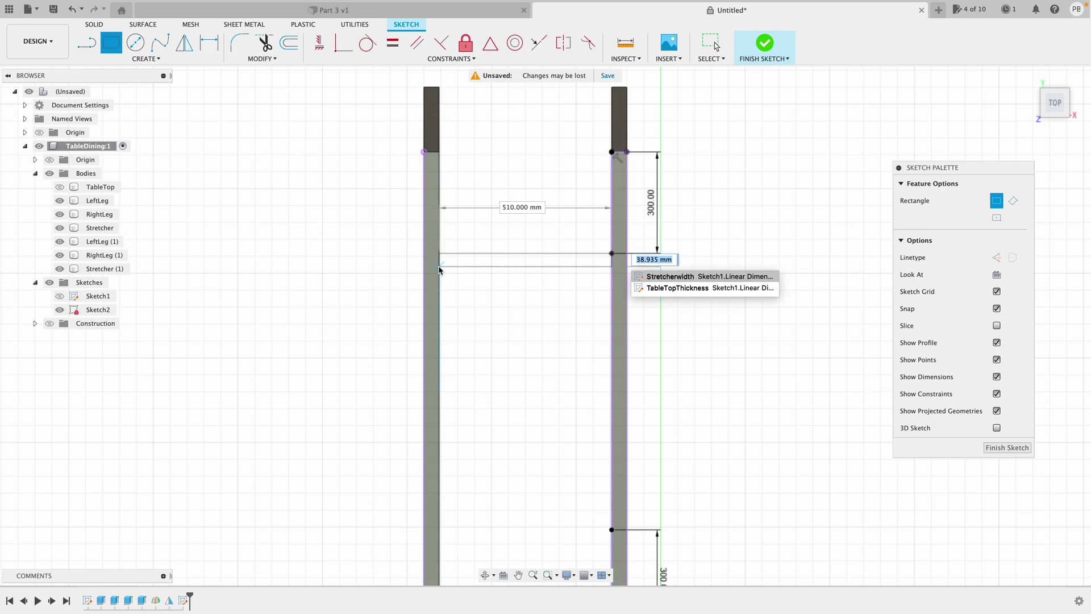
type("tc")
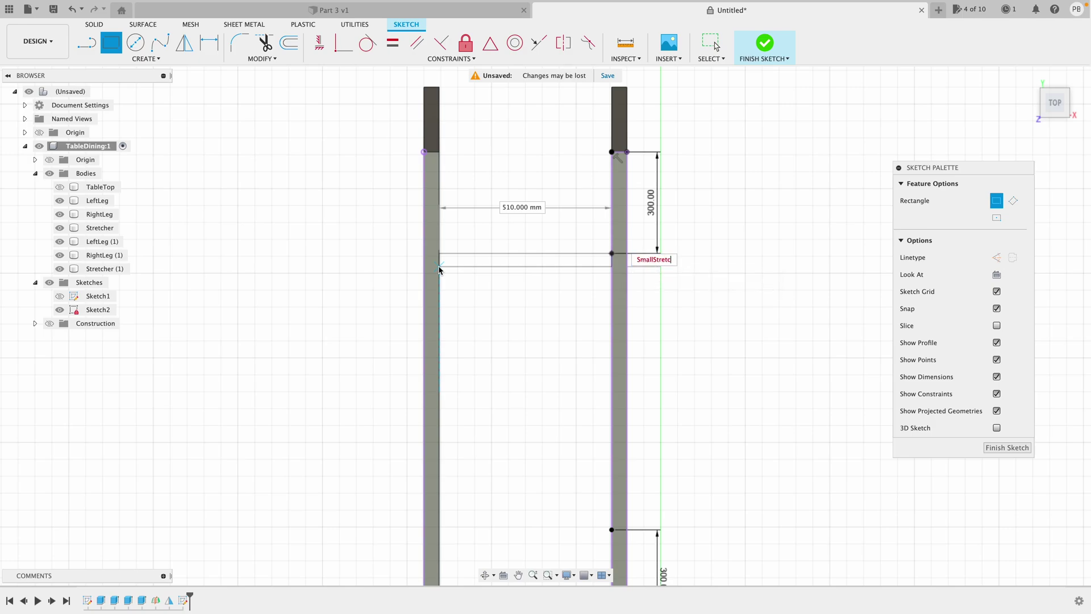
type("herWidth = 35")
key("Tab")
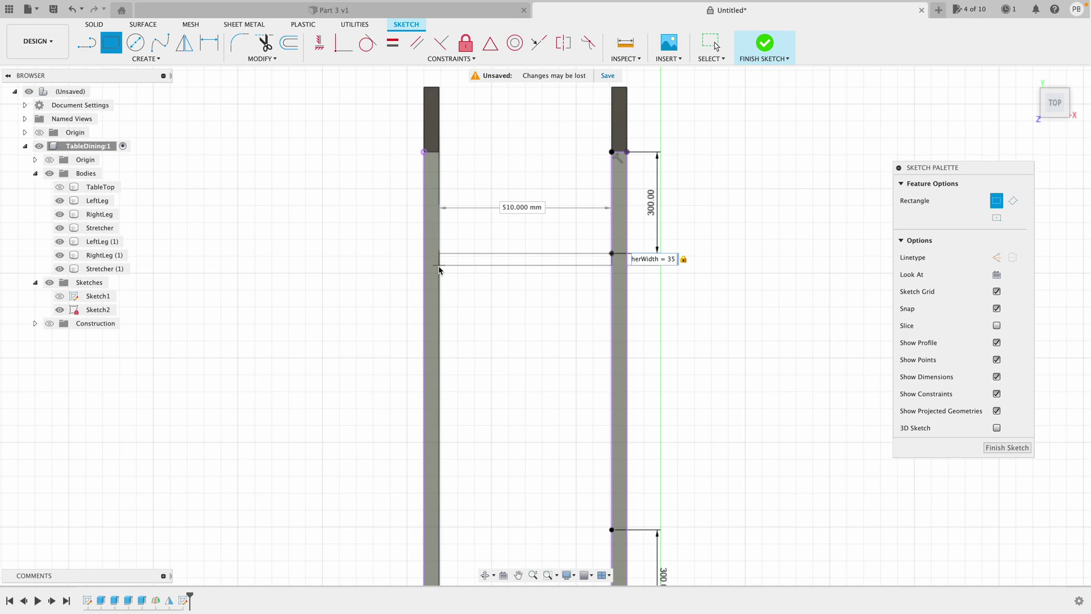
key("Return")
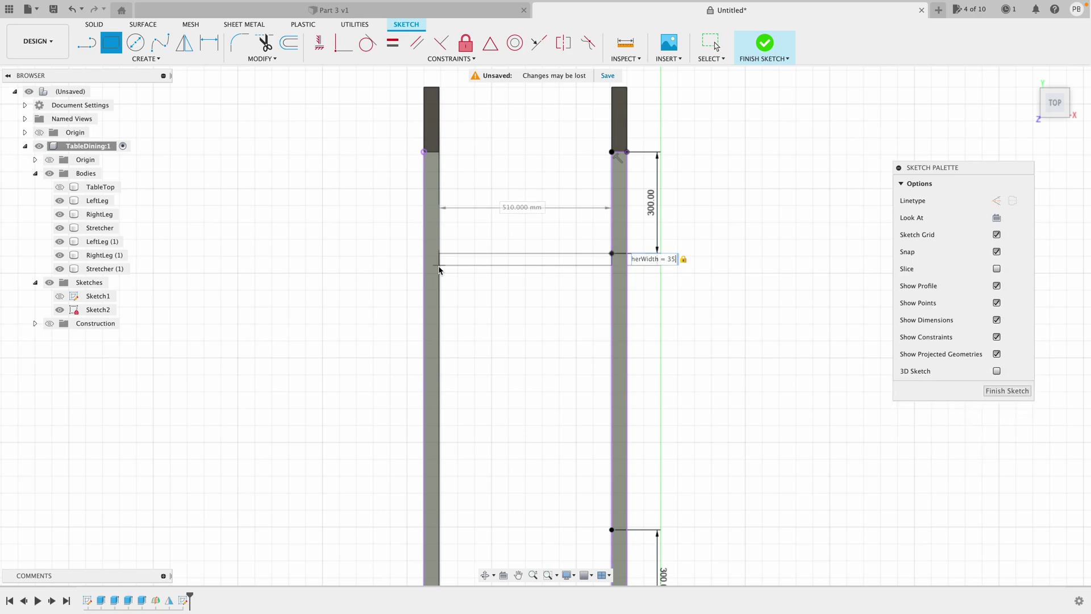
Draw a matching rectangle between the stretchers at the other construction line's inner endpoint, using SmallStretcherWidth for its width, and finish the sketch
key("r")
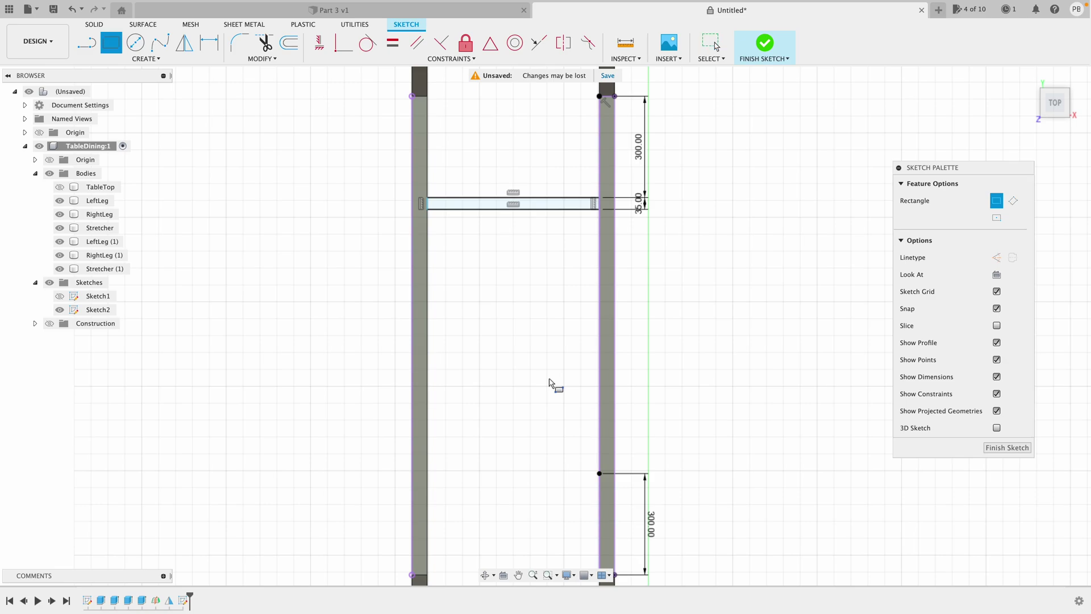
left_click(599, 473)
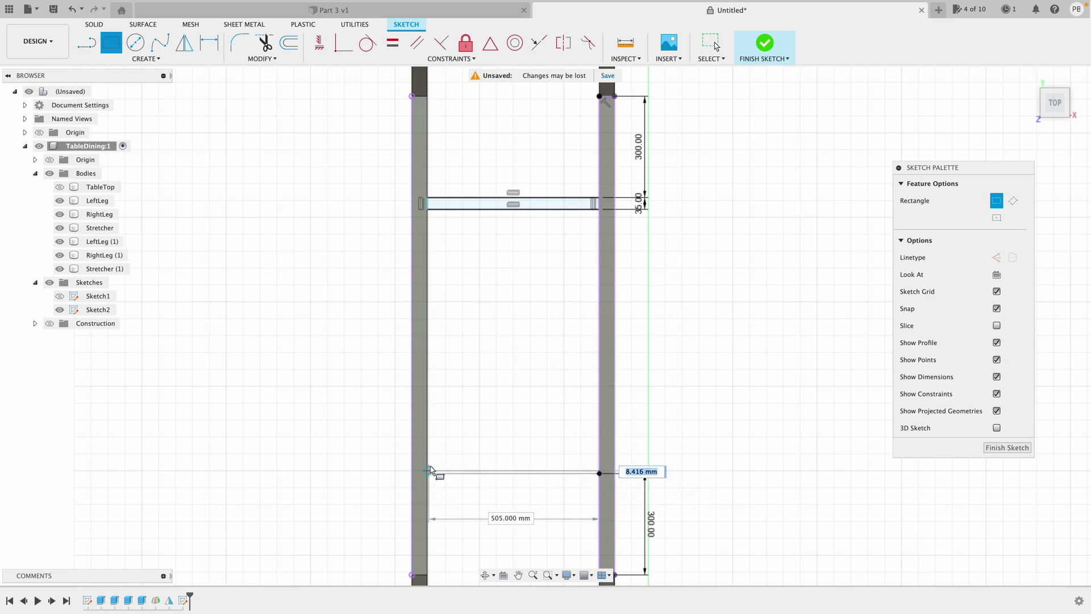
type("StretcherWidth")
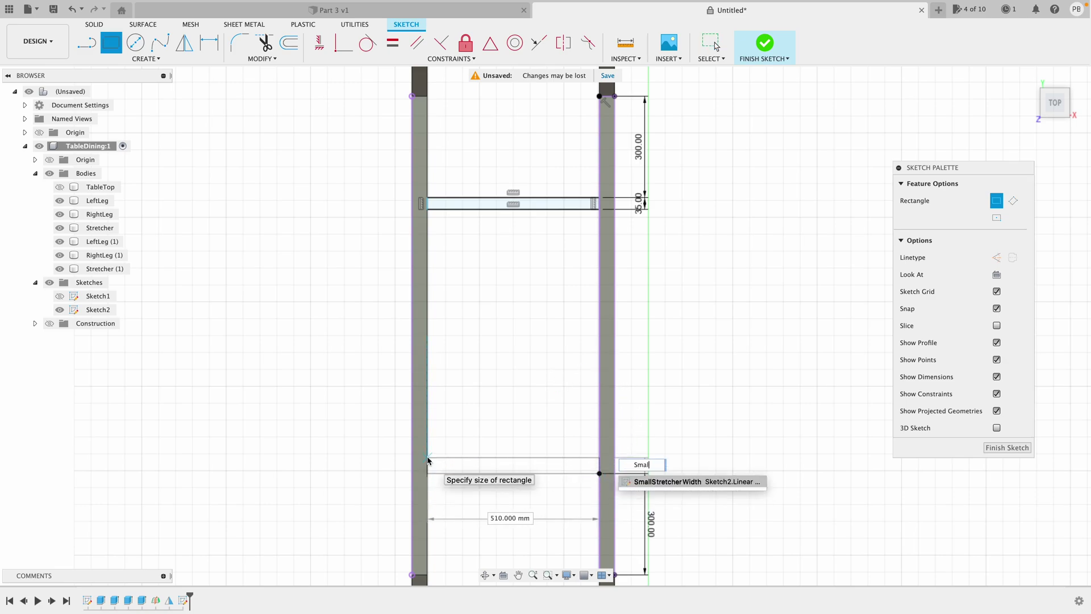
key("Tab")
left_click(428, 460)
key("Escape")
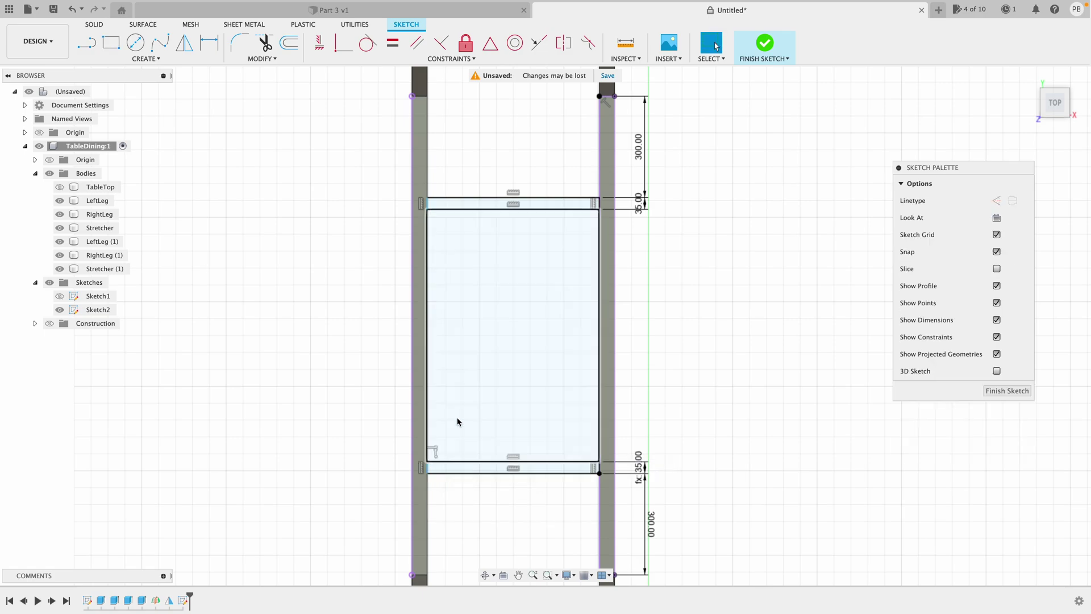
middle_click_drag(512, 407, 511, 403, "shift")
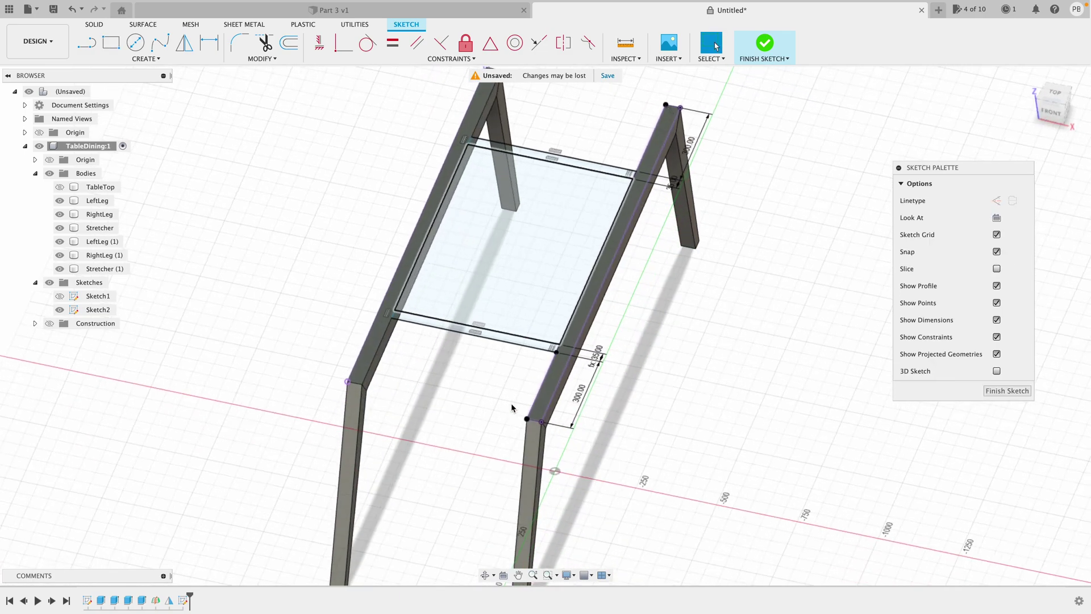
left_click(1006, 392)
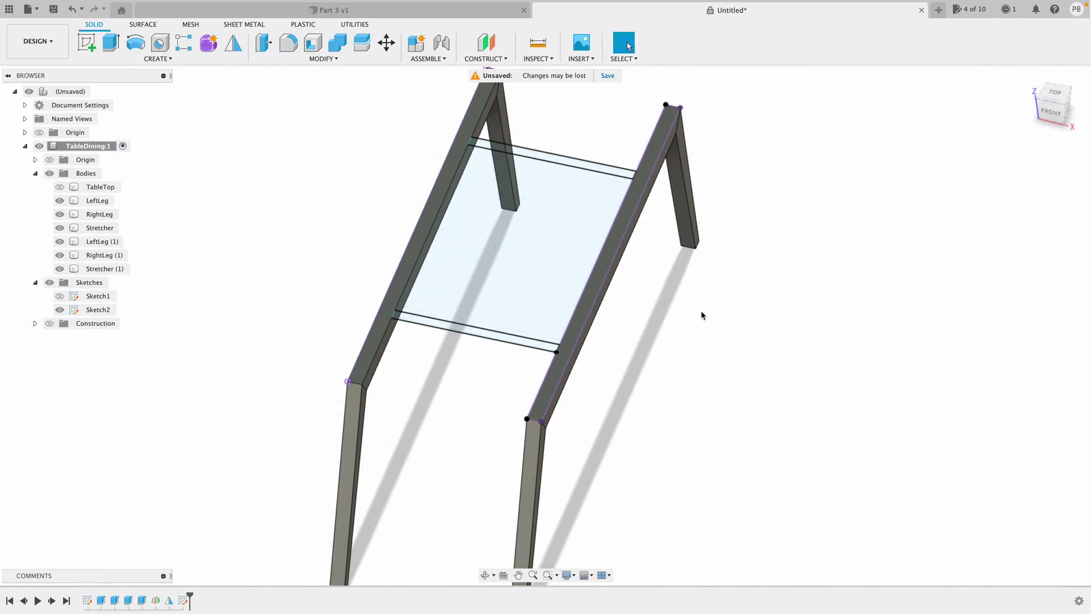
Extrude the cross-stretcher profile nearest the origin by -65 mm, down to the stretcher's underside, as a new body
key("e")
left_click(519, 341)
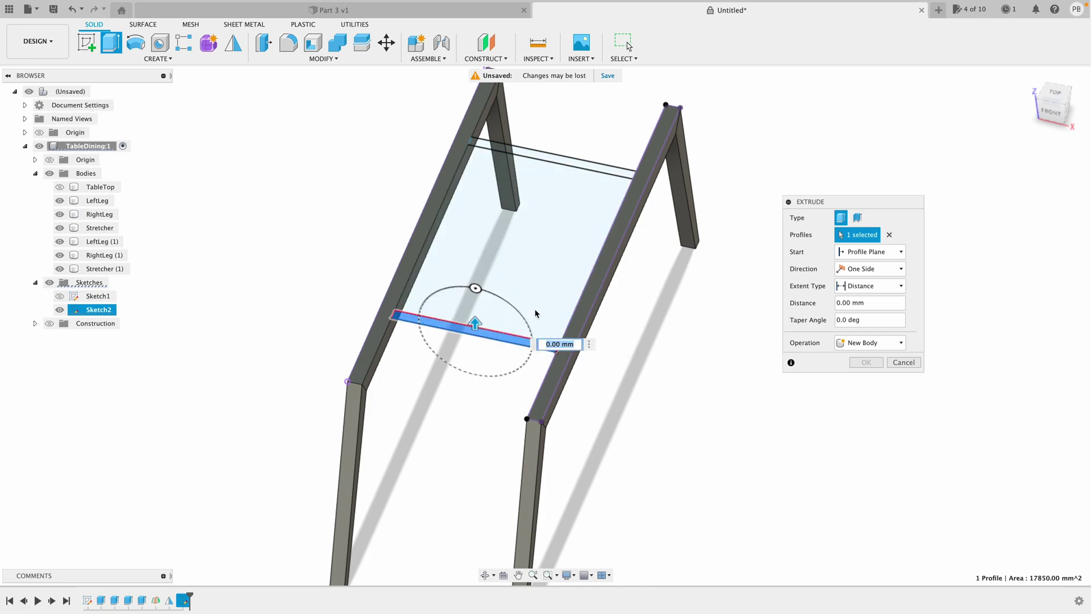
mouse_move(591, 363)
middle_mouse_down("shift")
mouse_move(529, 370)
mouse_move(589, 372)
middle_mouse_up("shift")
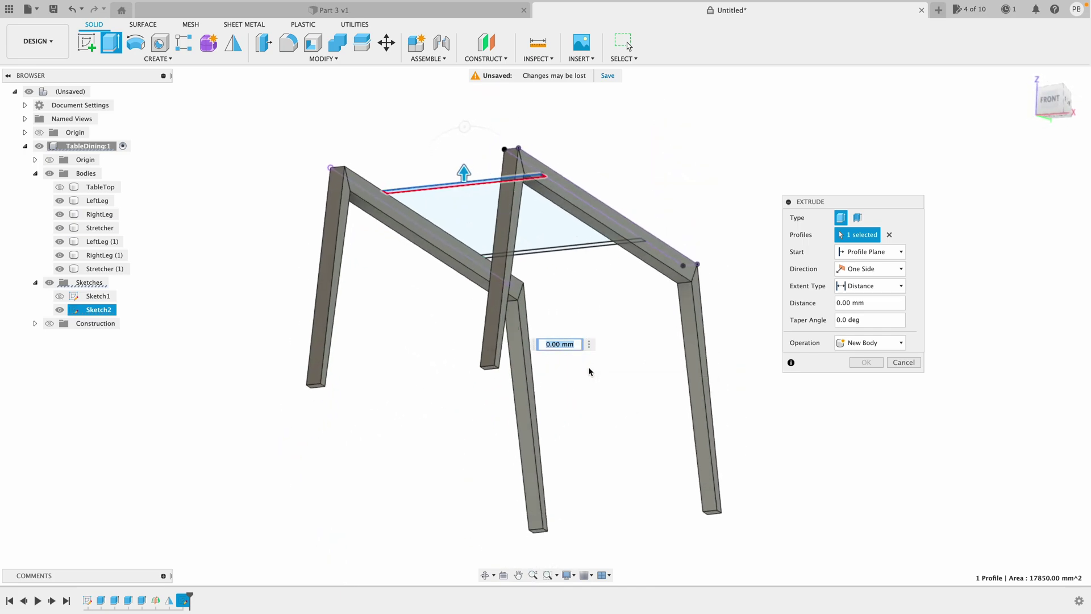
left_click(560, 206)
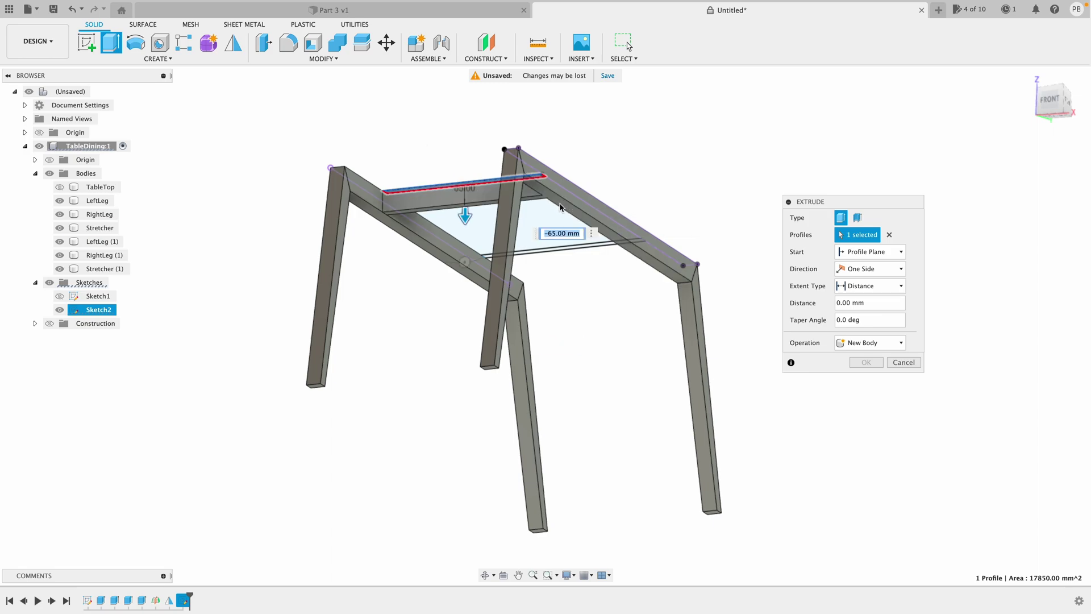
scroll(578, 295, "down", 5, "shift")
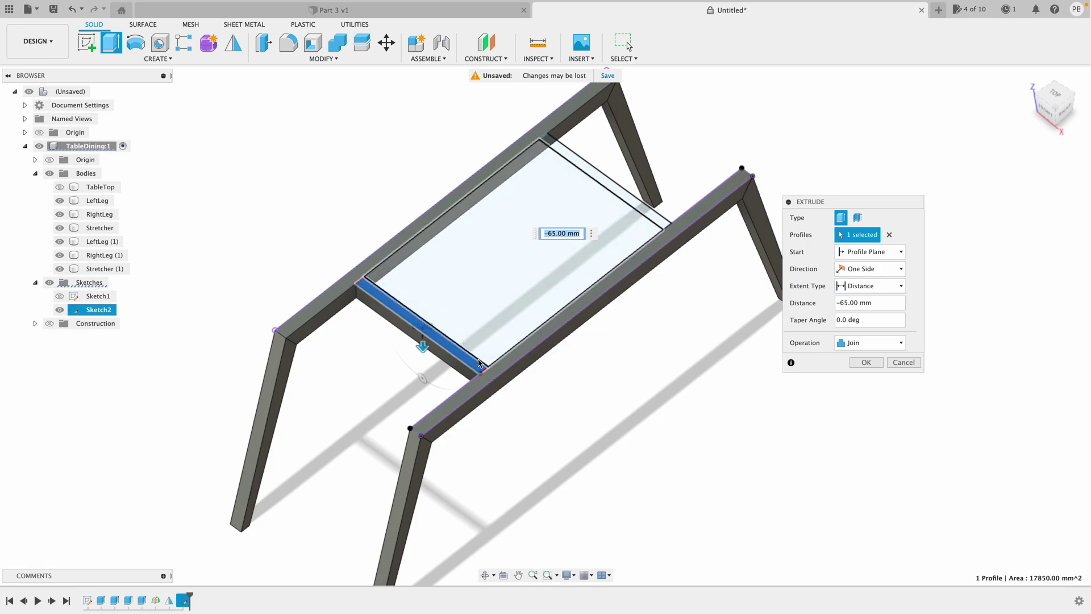
left_click(878, 344)
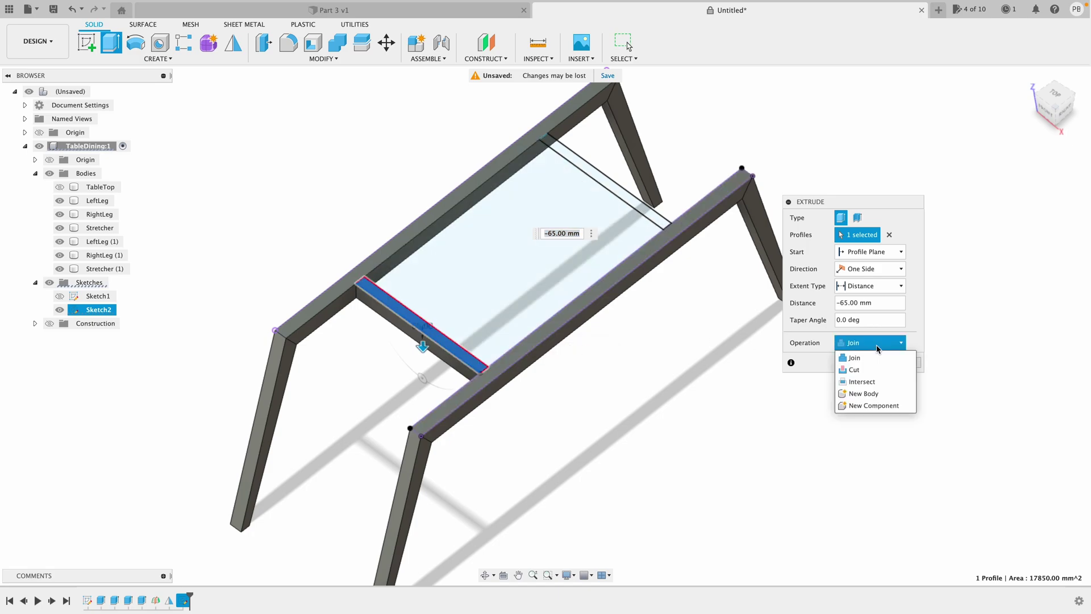
left_click(863, 393)
left_click(865, 363)
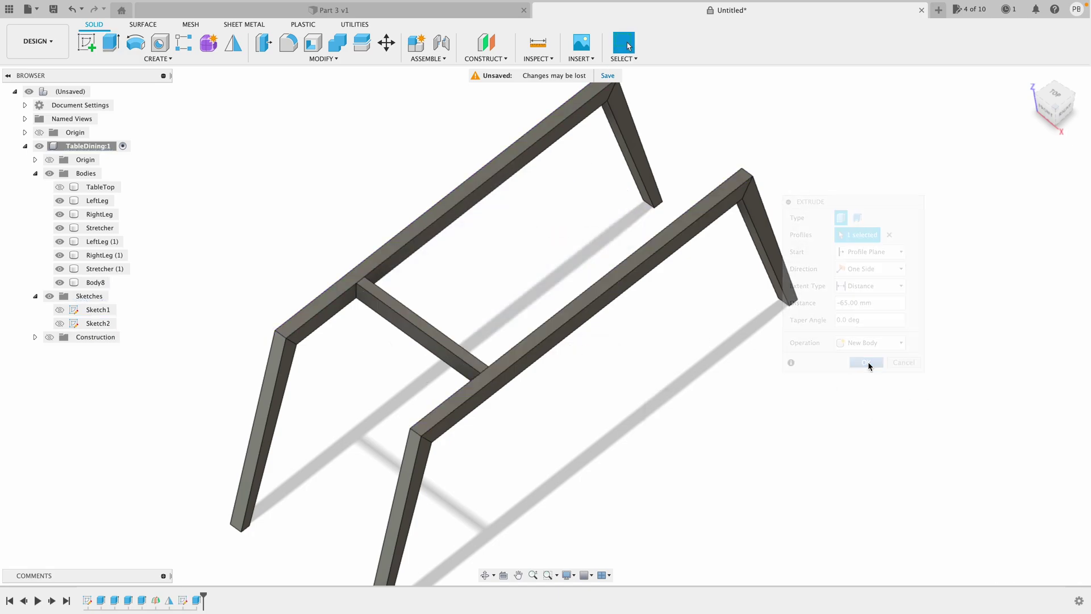
Show Sketch2 and extrude the remaining cross-stretcher profile by -65 mm as a new body
left_click(59, 323)
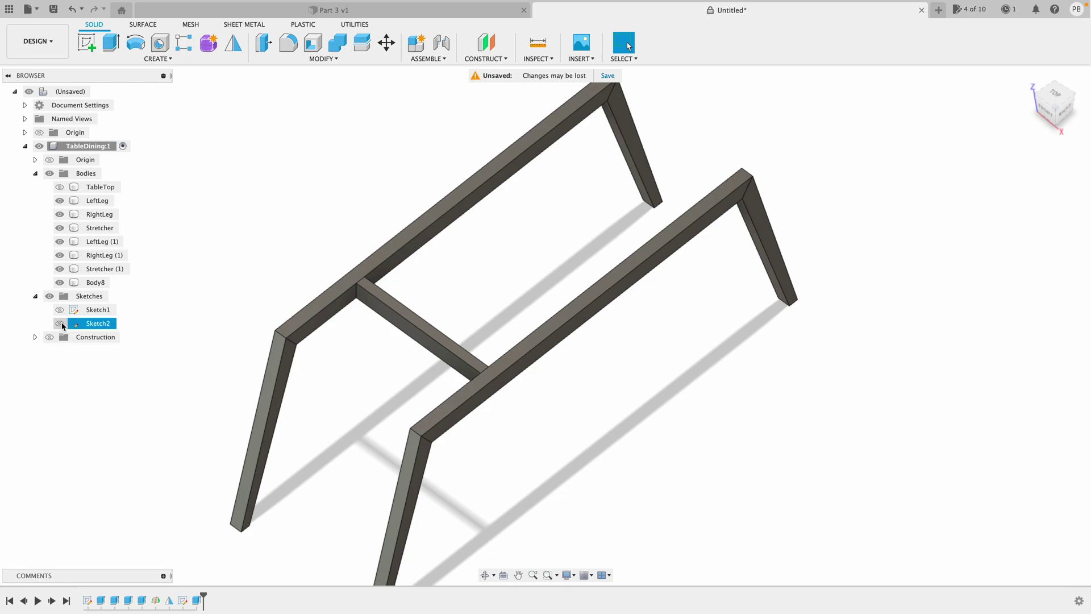
key("e")
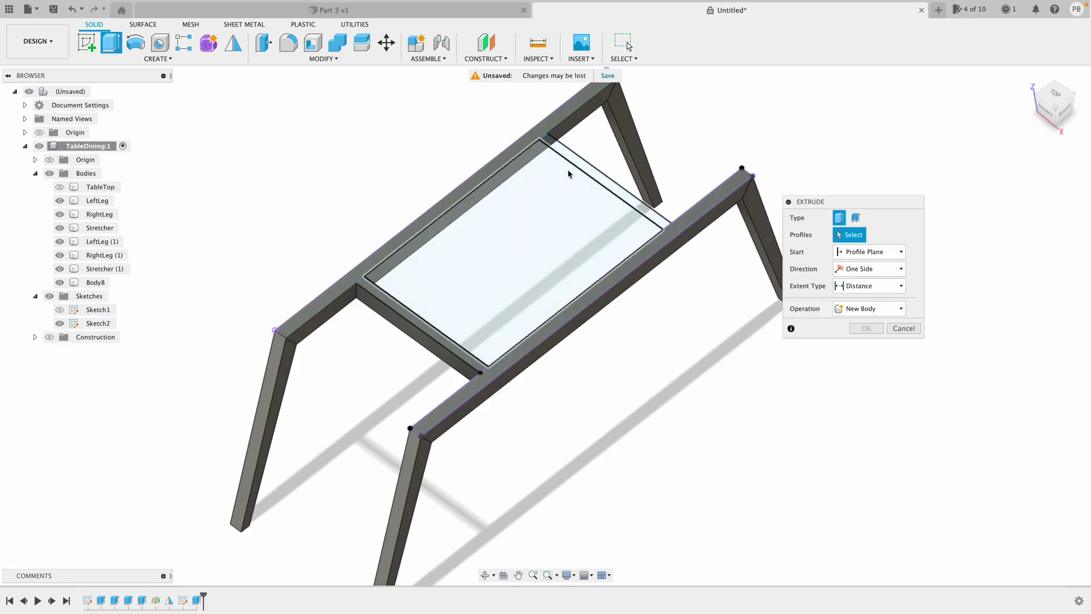
left_click(582, 165)
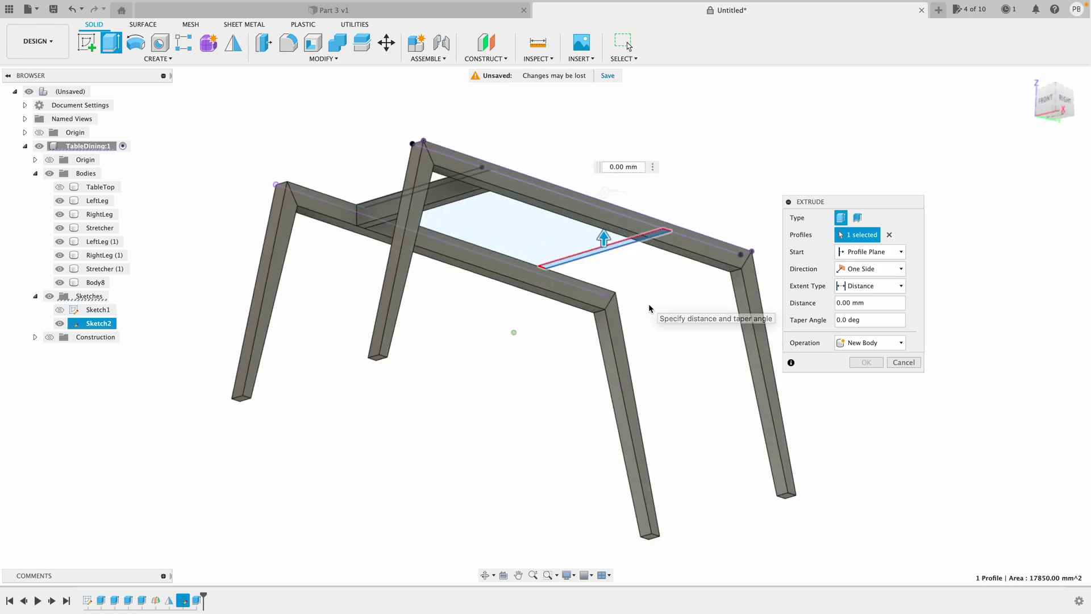
type("-65")
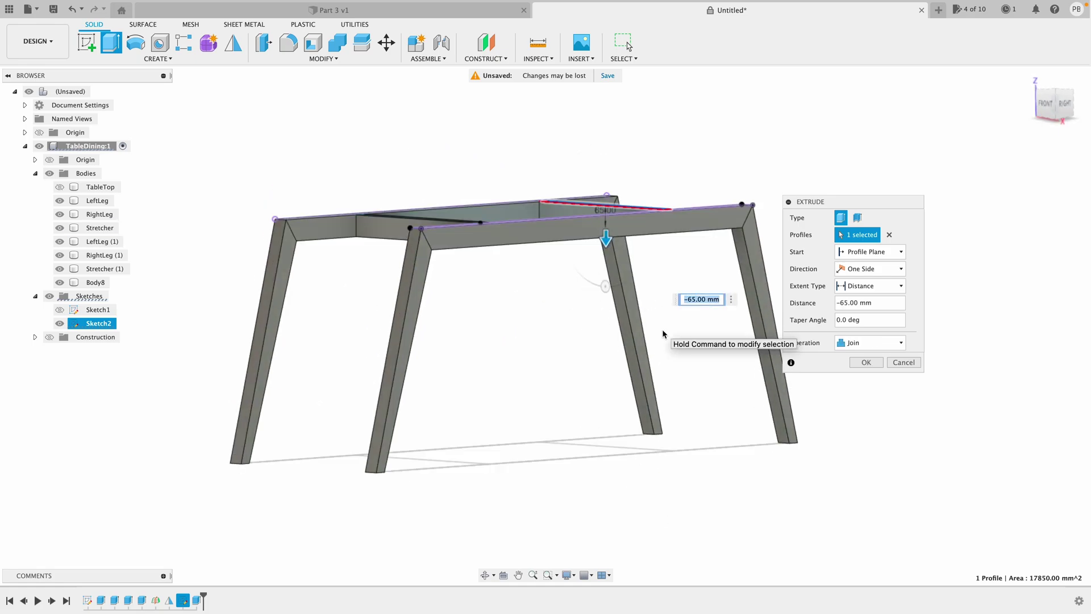
left_click(872, 343)
left_click(864, 394)
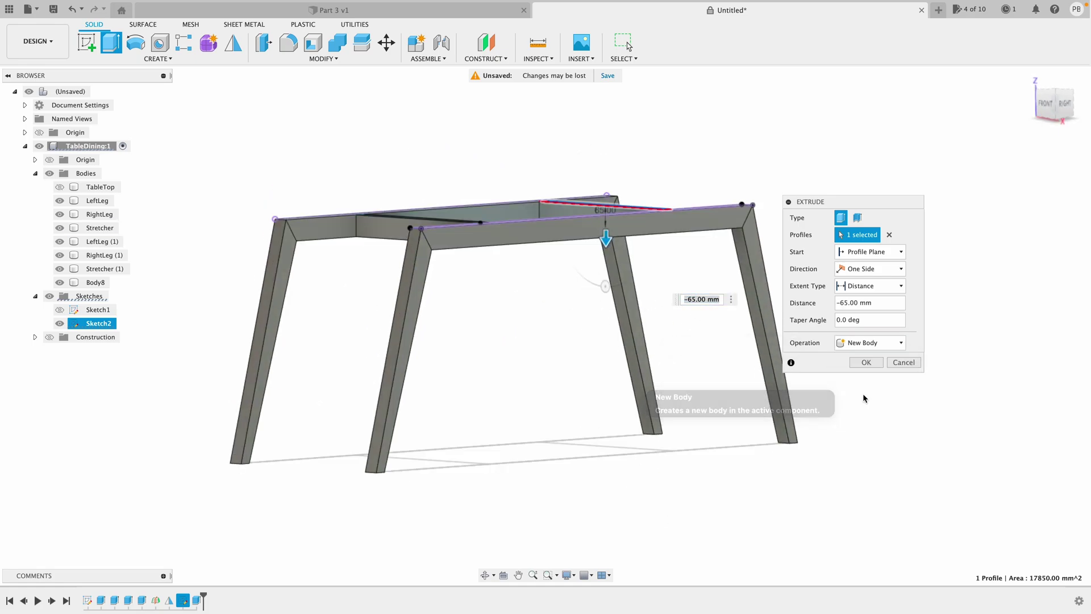
left_click(866, 362)
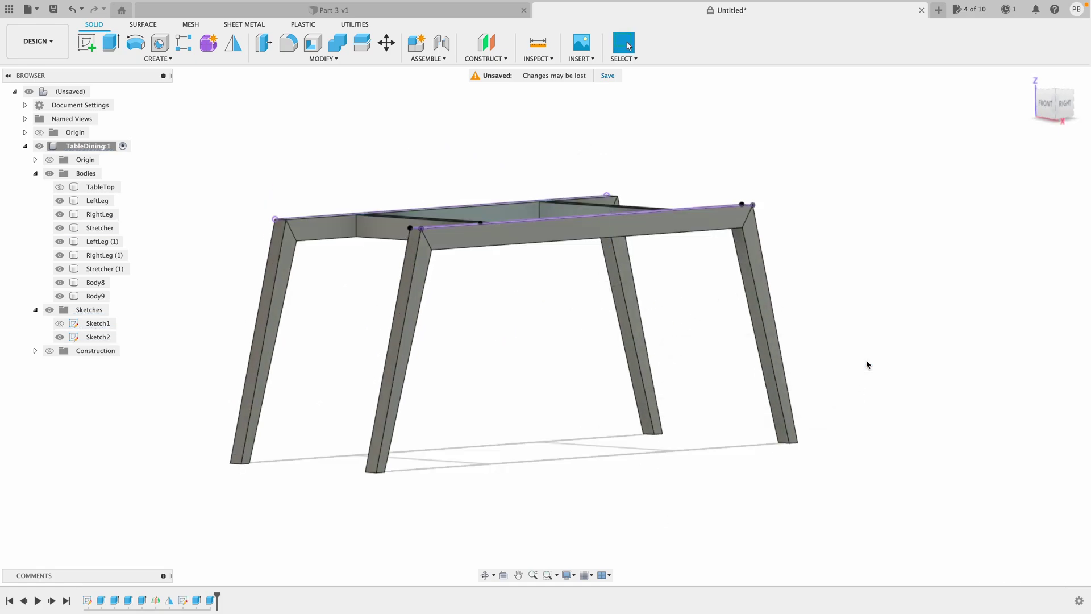
Rename the two cross-stretcher bodies LeftStretcher and RightStretcher, in the order they were created
double_click(97, 283)
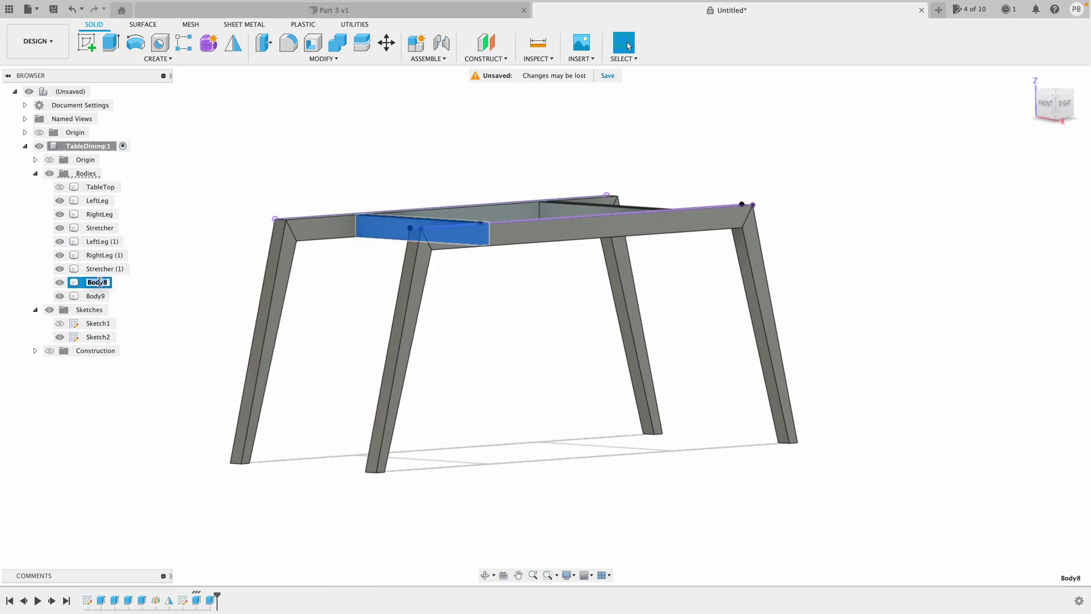
type("LeftStretcher")
key("Return")
left_click(95, 296)
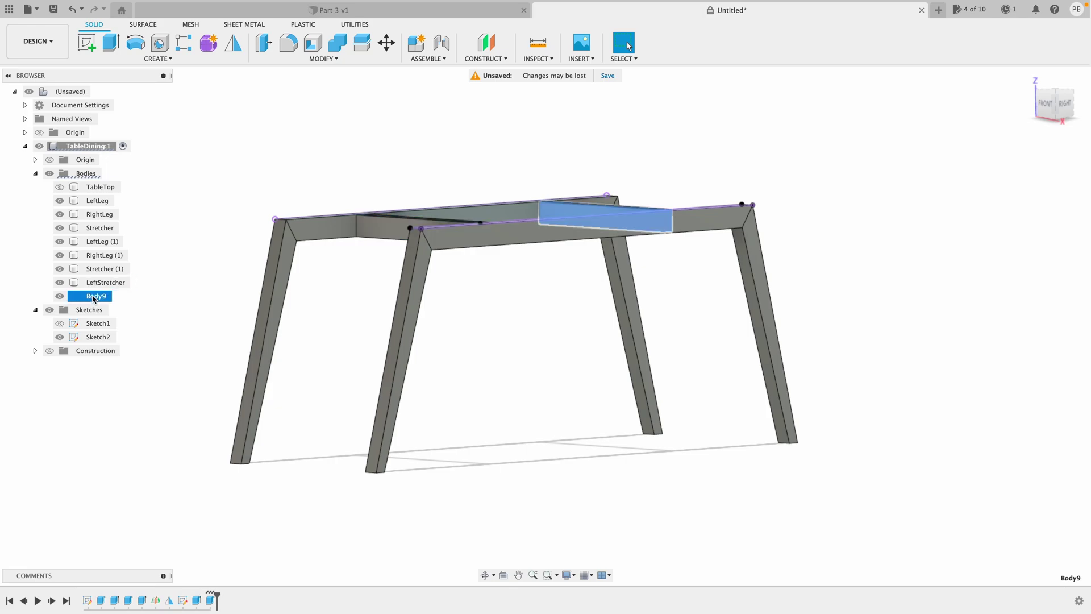
double_click(94, 296)
type("RightS")
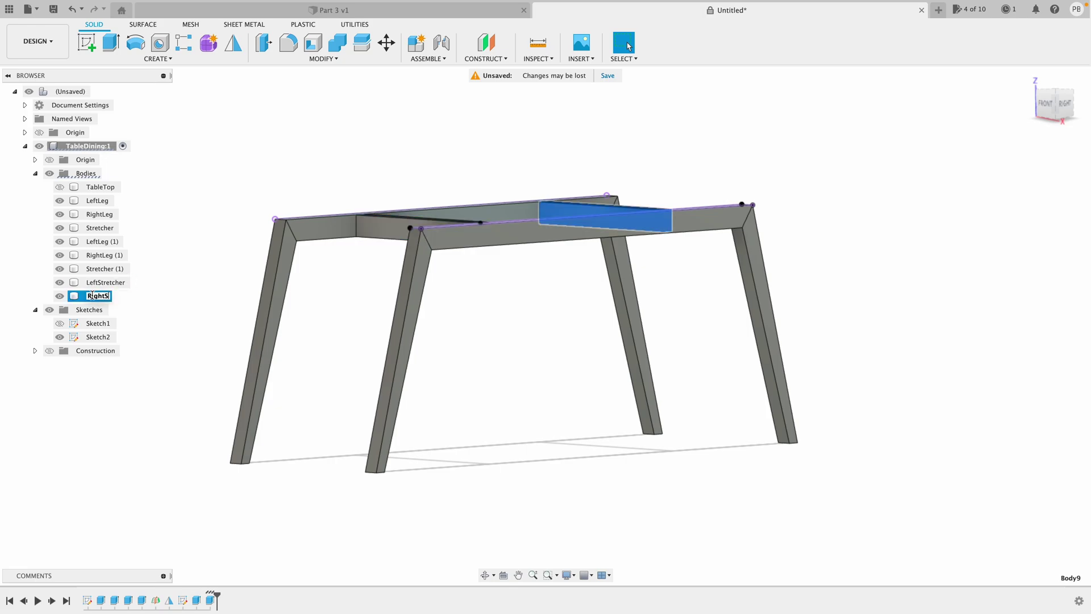
type("tretcher")
key("Return")
left_click(310, 414)
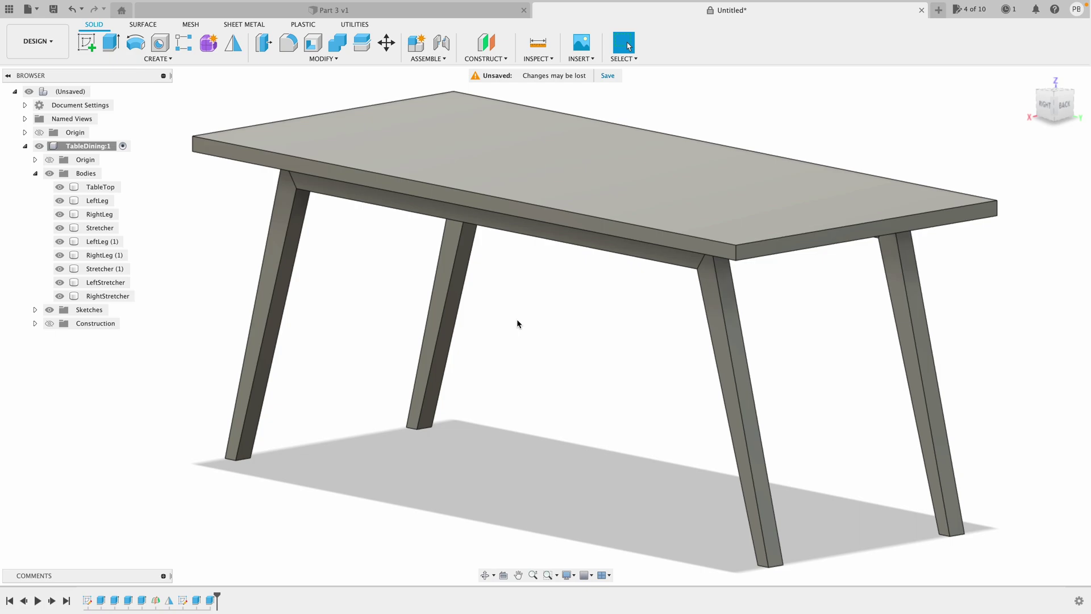
Select all four lower perimeter edges of the table top for an equal-distance chamfer
left_click(548, 225)
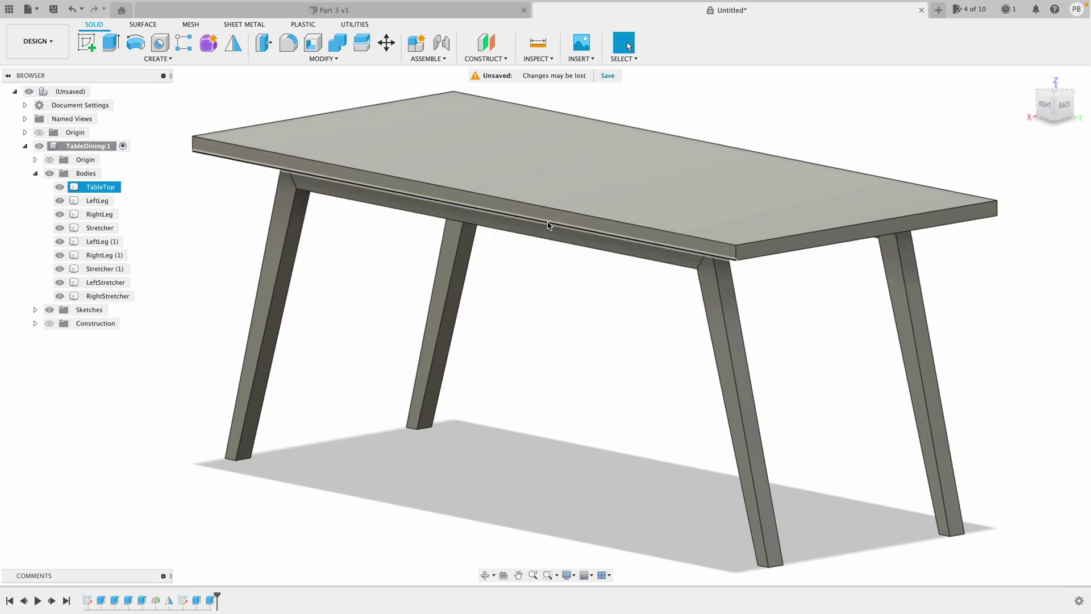
key("Escape")
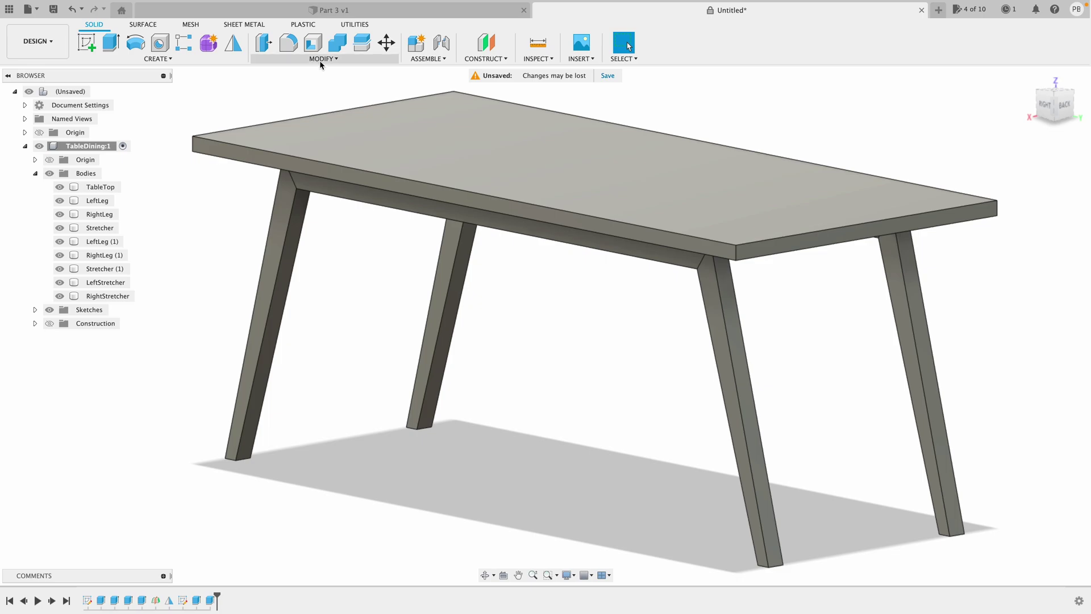
left_click(320, 60)
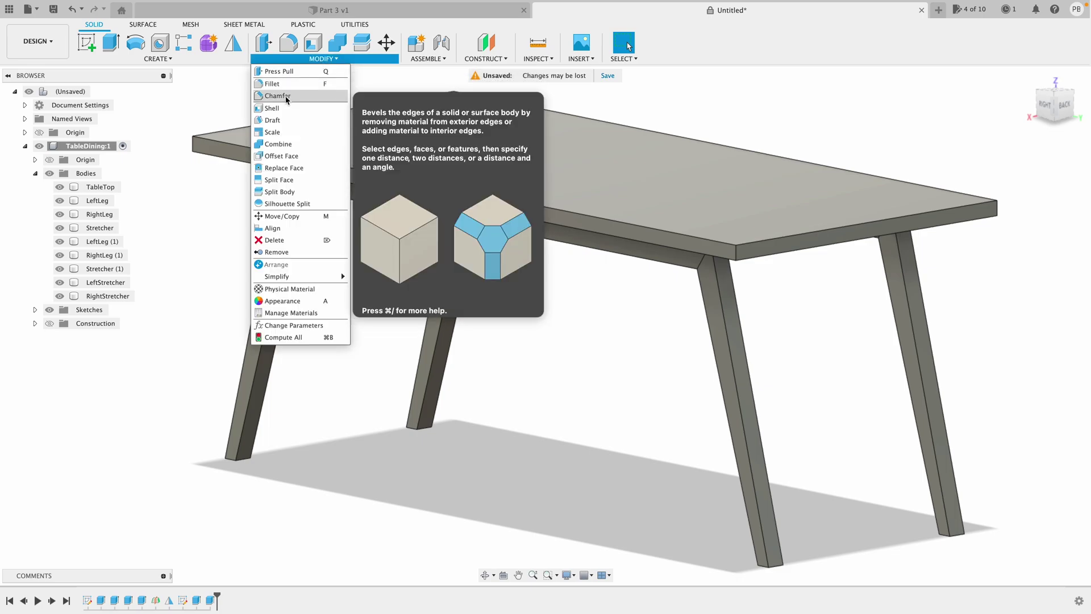
left_click(276, 95)
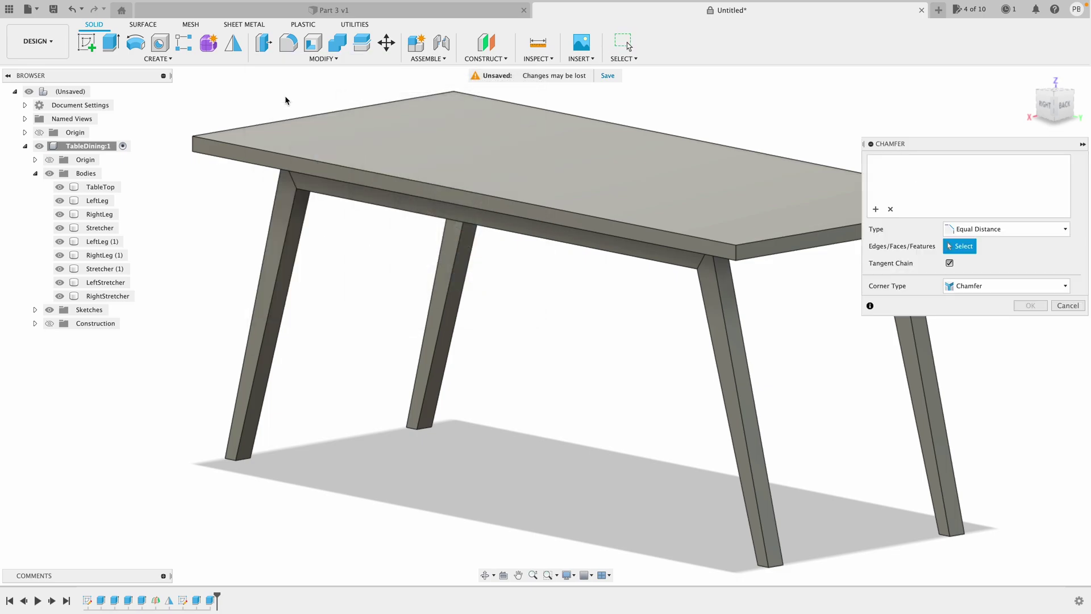
left_click(475, 206)
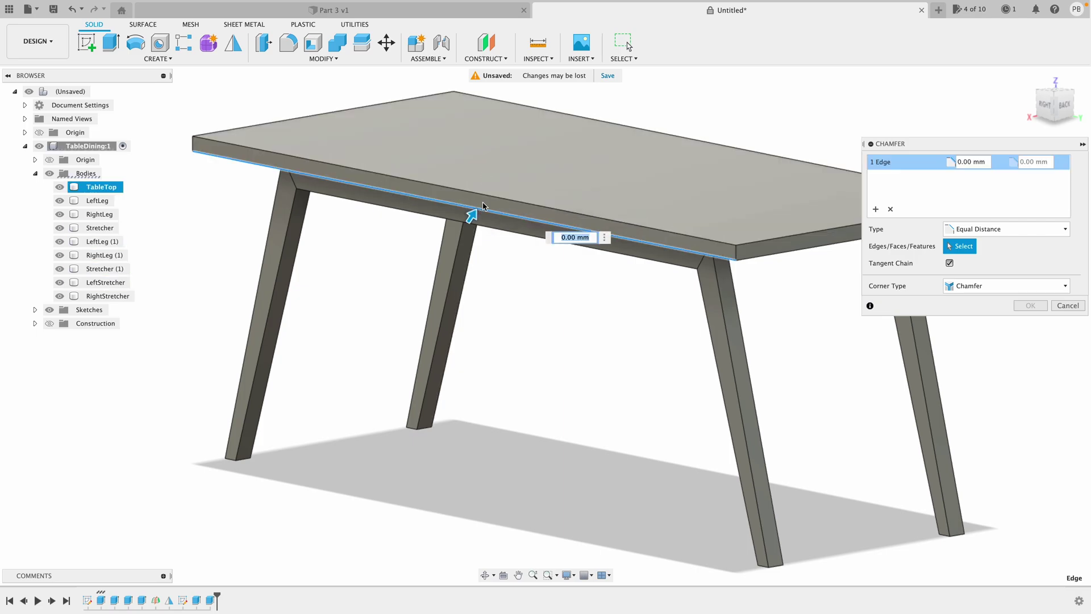
left_click(764, 259)
scroll(734, 322, "left", 5, "shift")
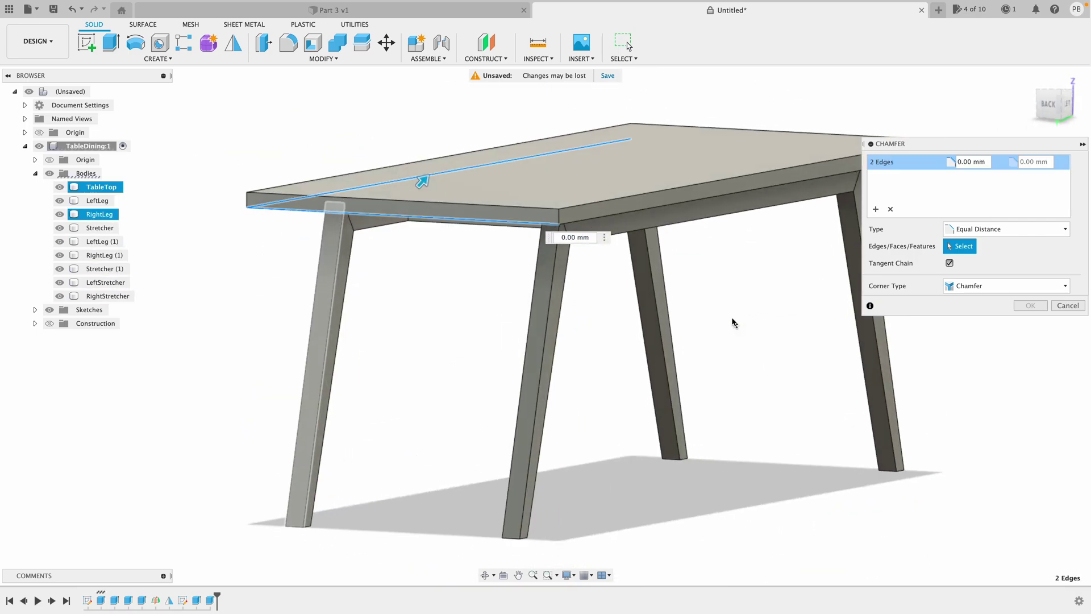
left_click(663, 209)
scroll(681, 304, "left", 5, "shift")
scroll(682, 304, "left", 5, "shift")
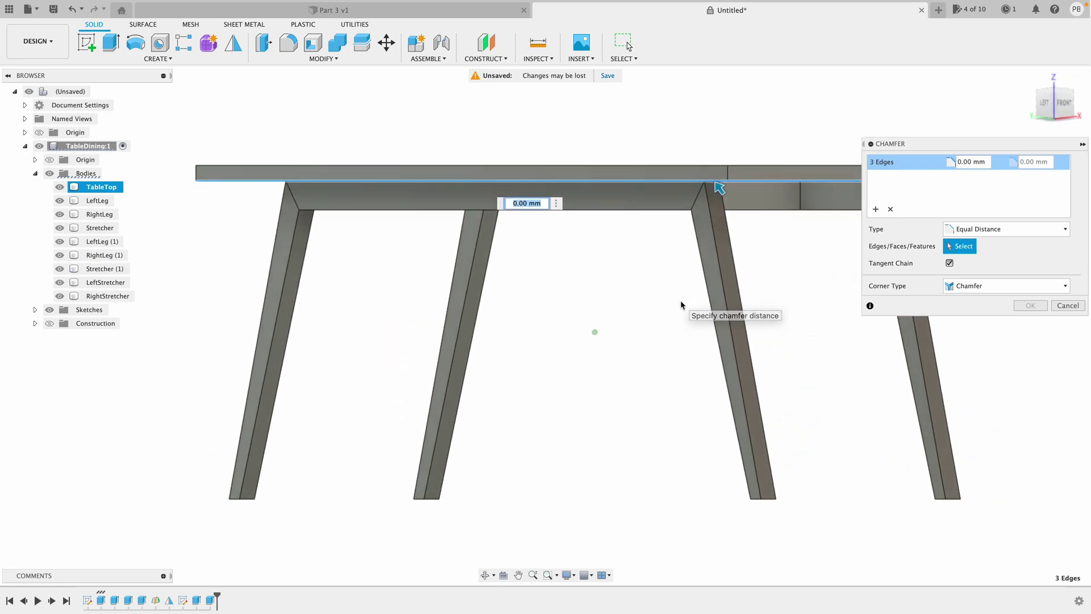
left_click(779, 183)
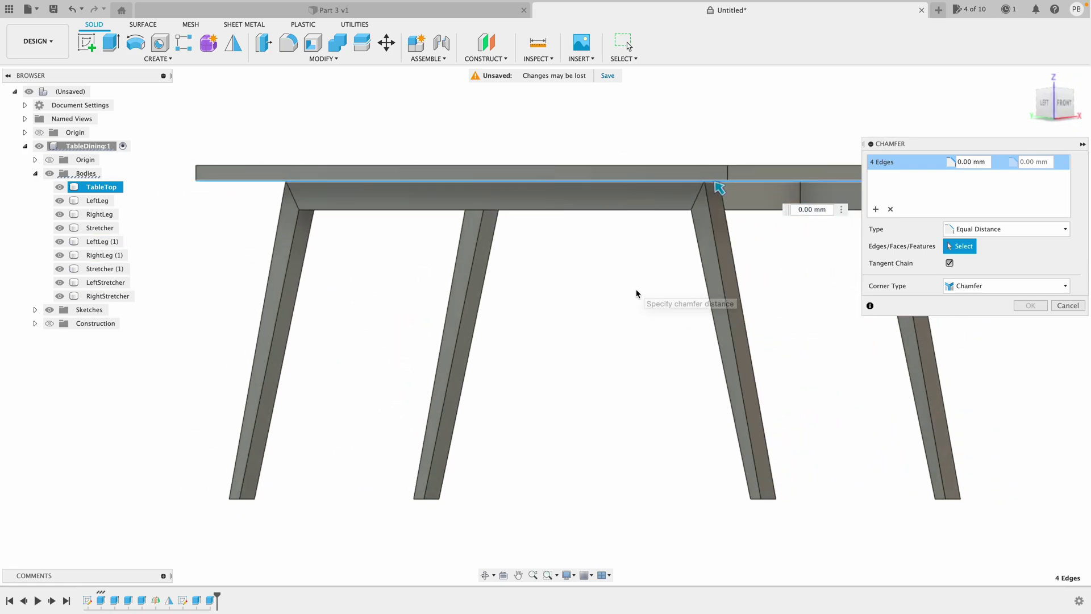
scroll(636, 294, "left", 5, "shift")
scroll(636, 294, "left", 5, "shift")
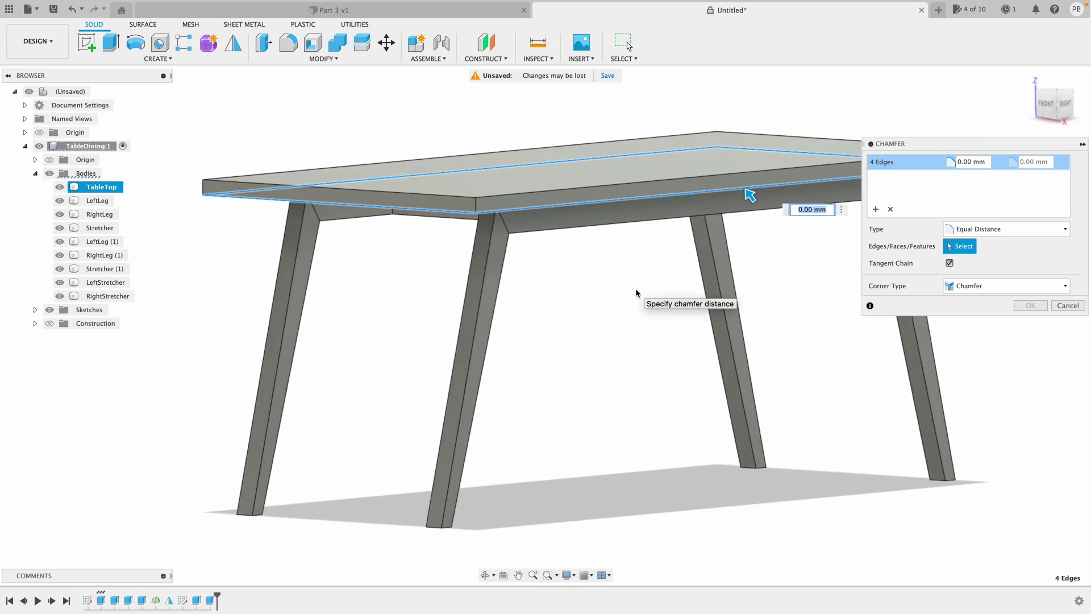
Try chamfer distances of 6 mm and 12 mm on the table top's lower edges, and apply the chamfer at 25 mm
type("6")
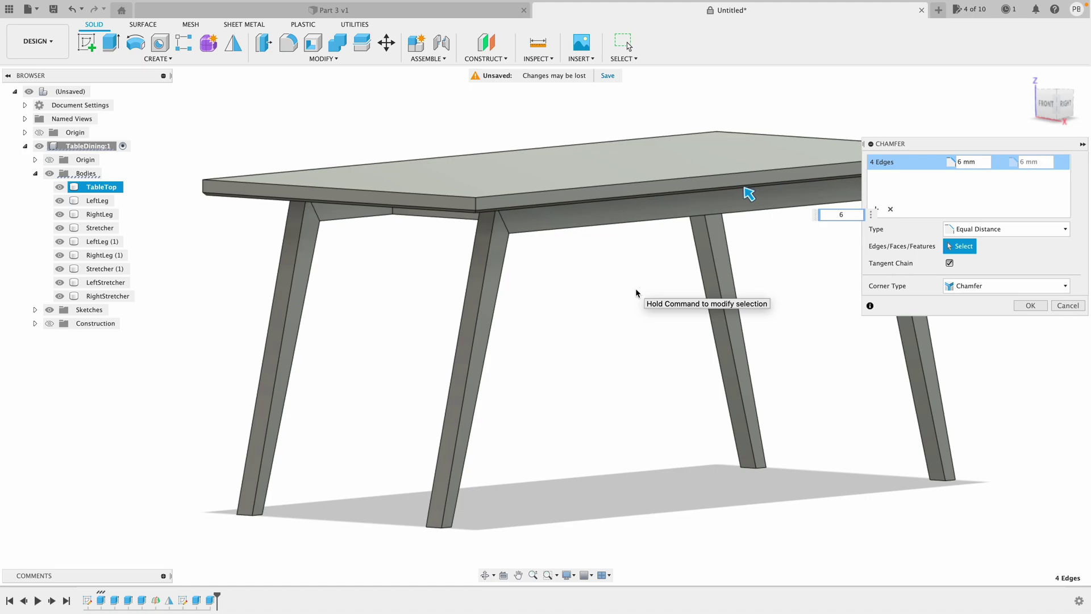
scroll(615, 370, "up", 5, "shift")
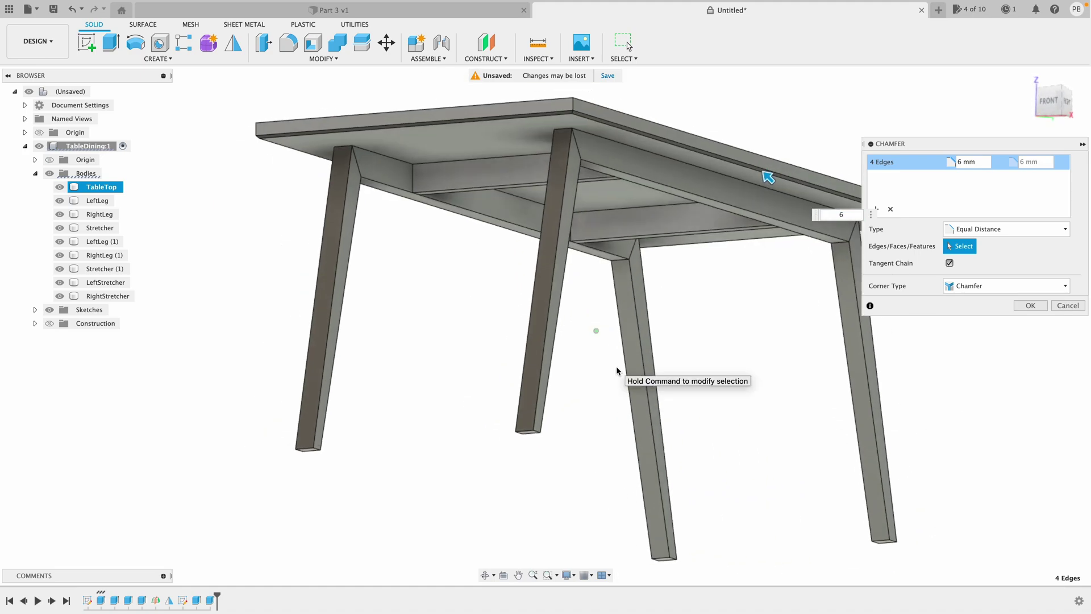
scroll(616, 369, "up", 3, "shift")
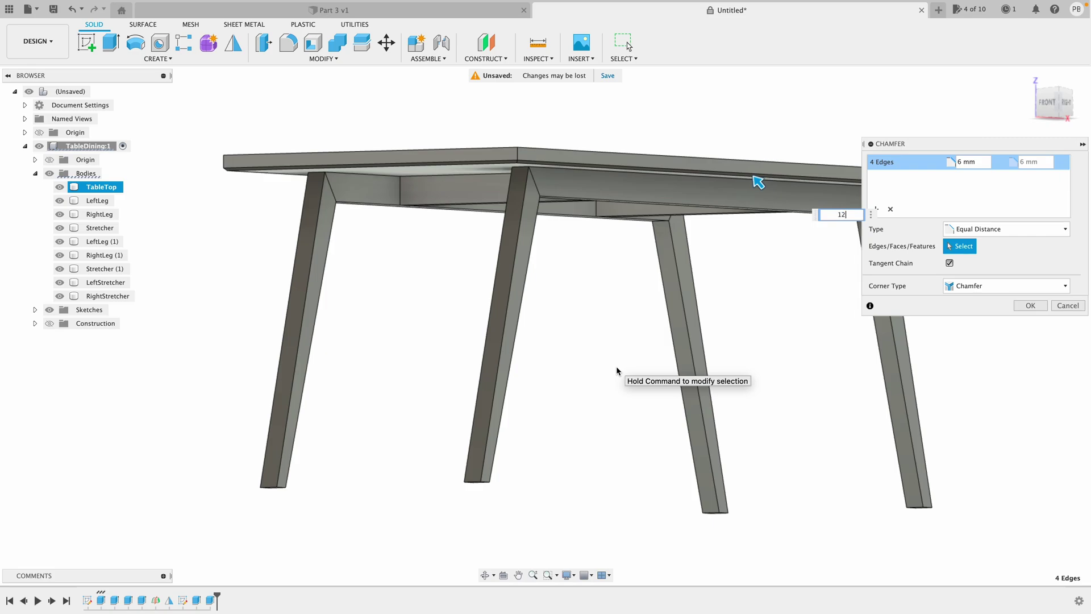
key("Return")
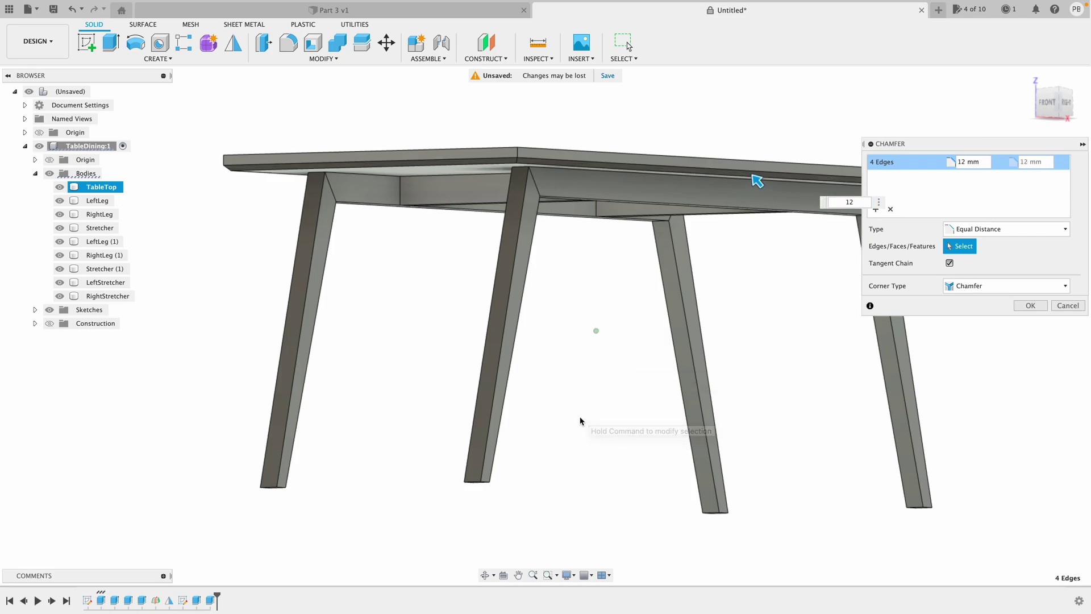
scroll(580, 421, "down", 5, "shift")
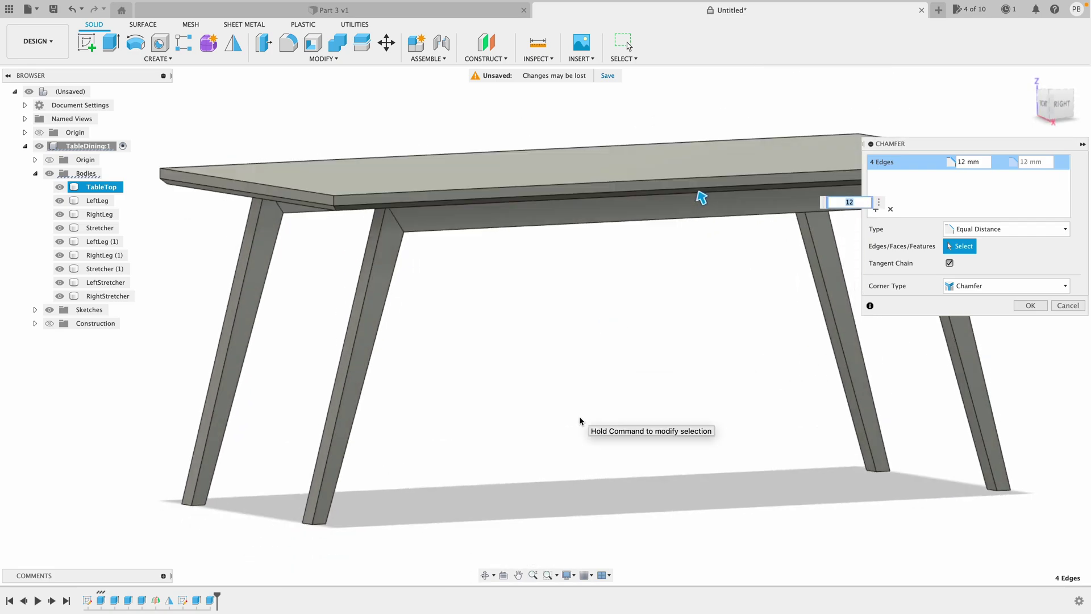
key("Return")
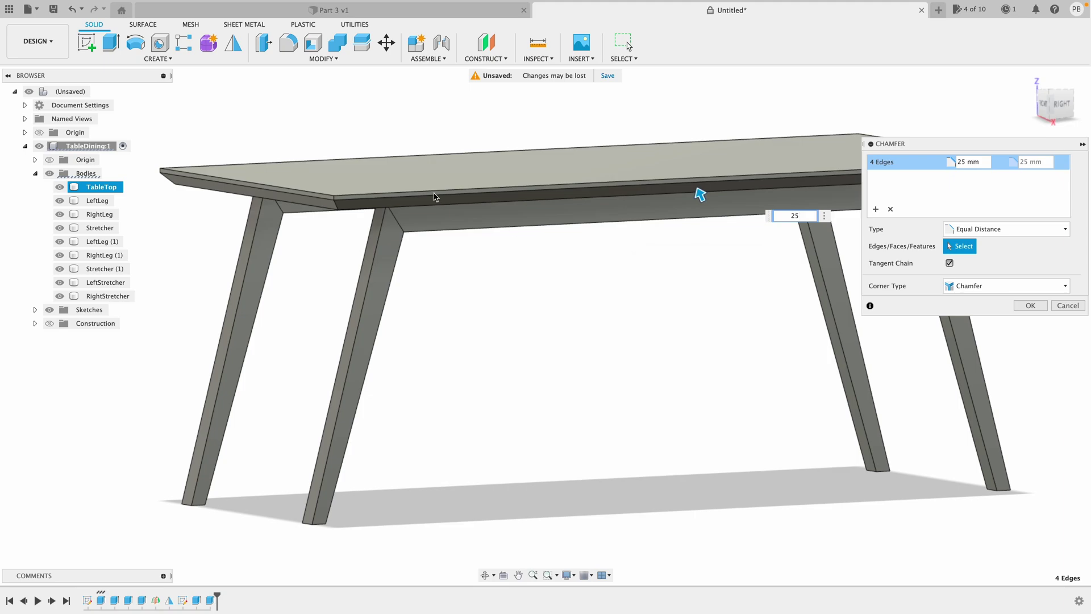
left_click(1030, 305)
middle_click_drag(744, 361, 938, 379, "shift")
scroll(724, 339, "up", 5)
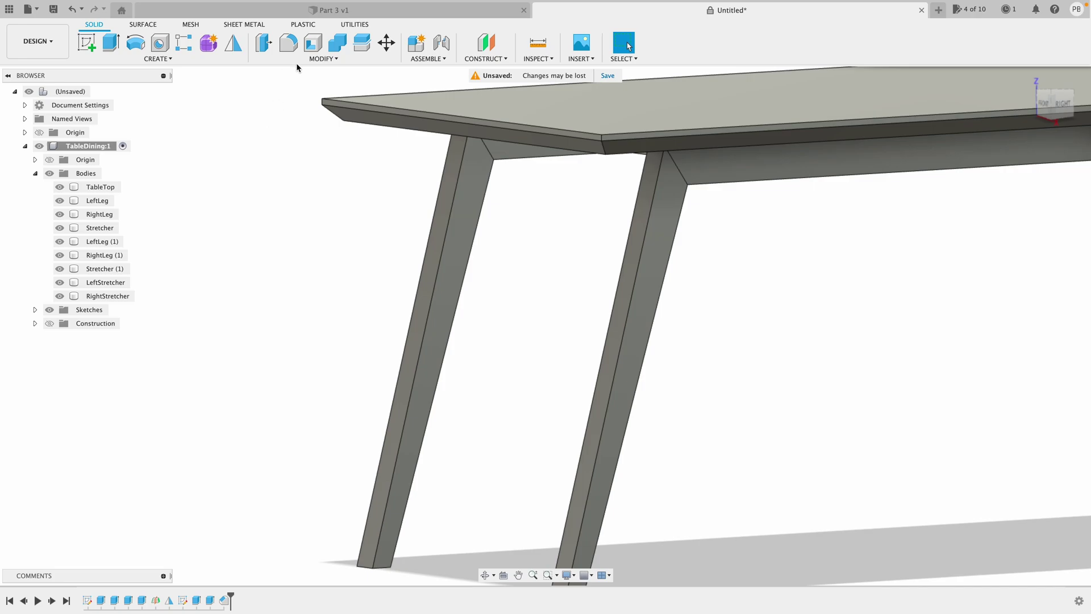
left_click(305, 57)
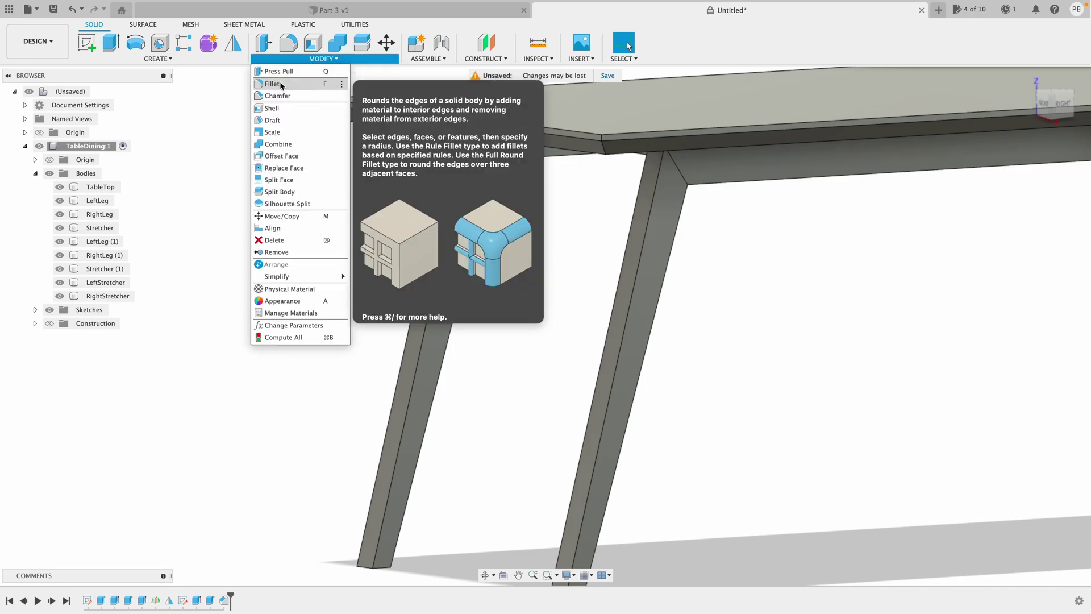
left_click(281, 85)
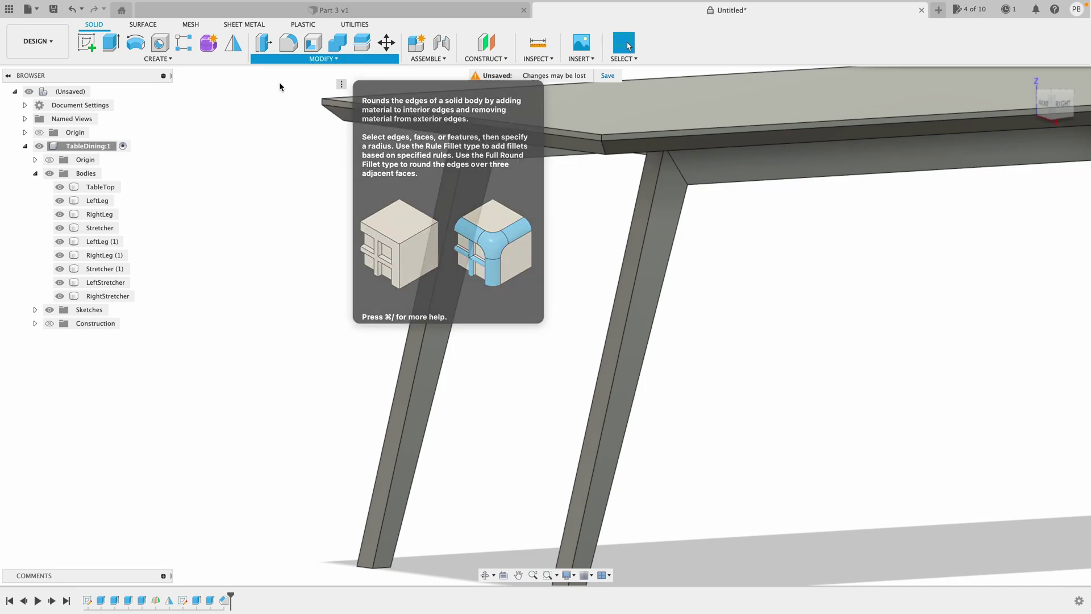
left_click(674, 234)
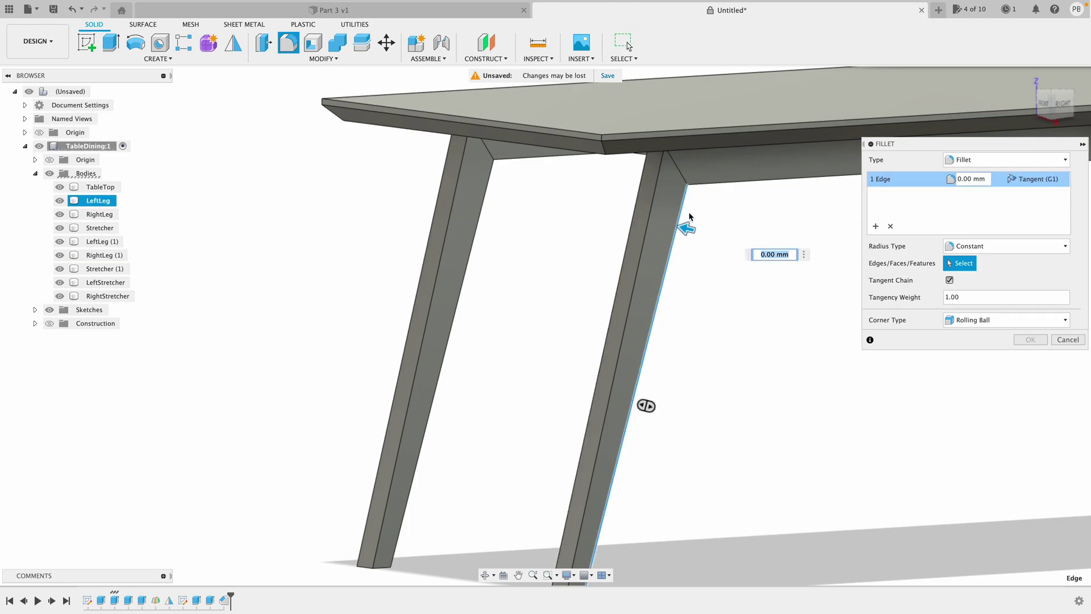
type("6")
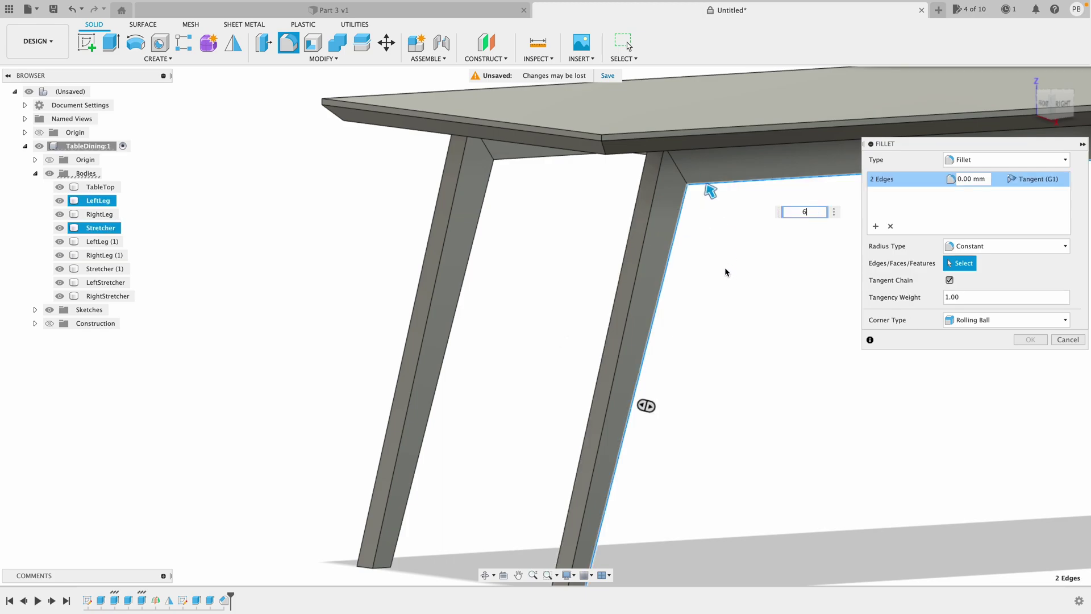
scroll(694, 349, "right", 5, "shift")
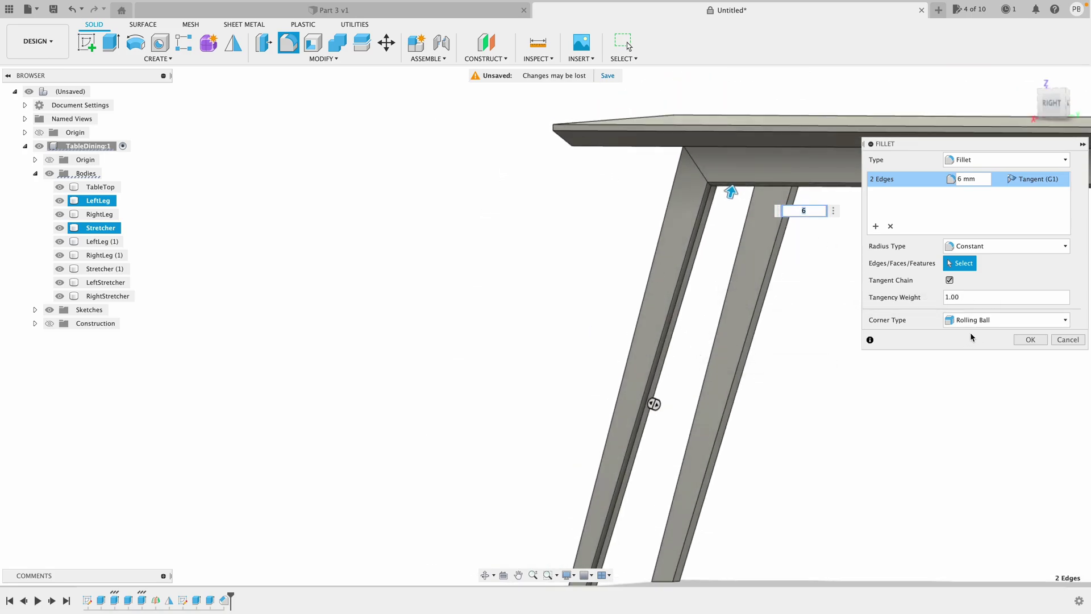
left_click(1060, 340)
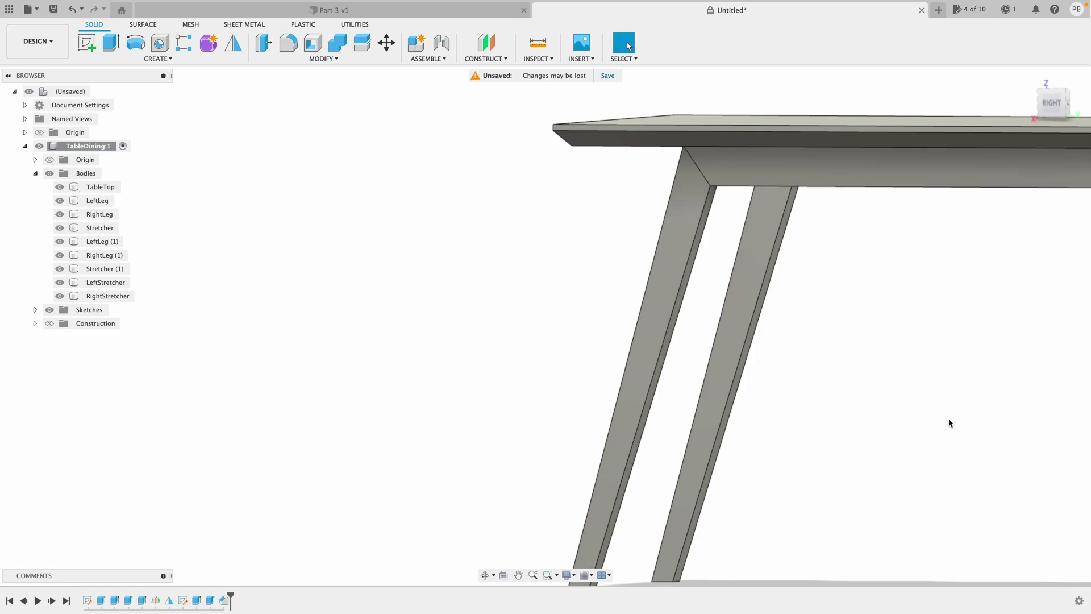
Set the TableLength parameter to 2400 mm and inspect the stretched table from below
scroll(947, 418, "down", 5)
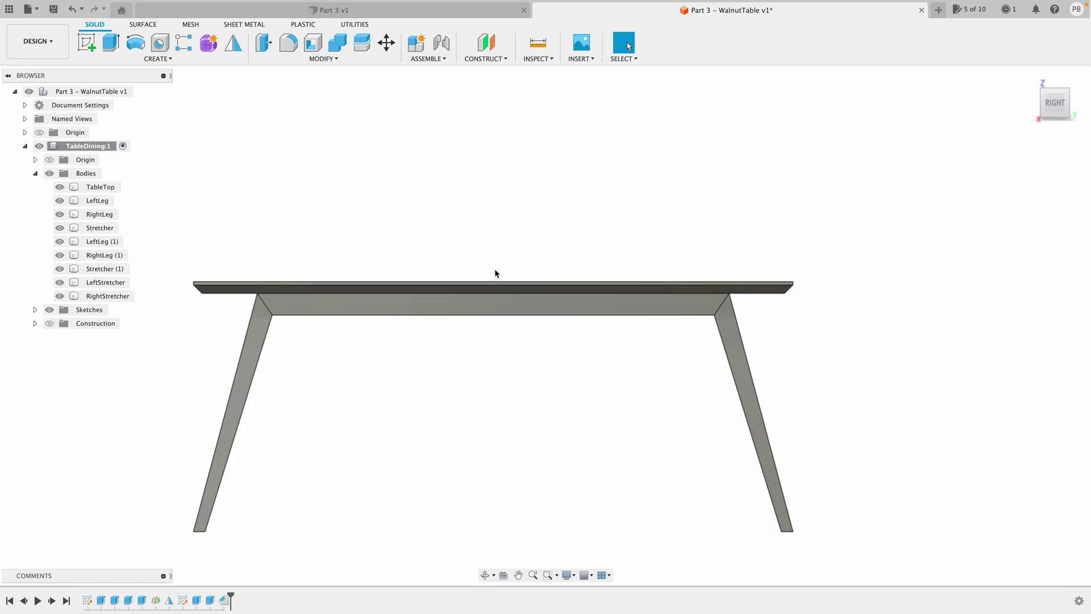
left_click(331, 60)
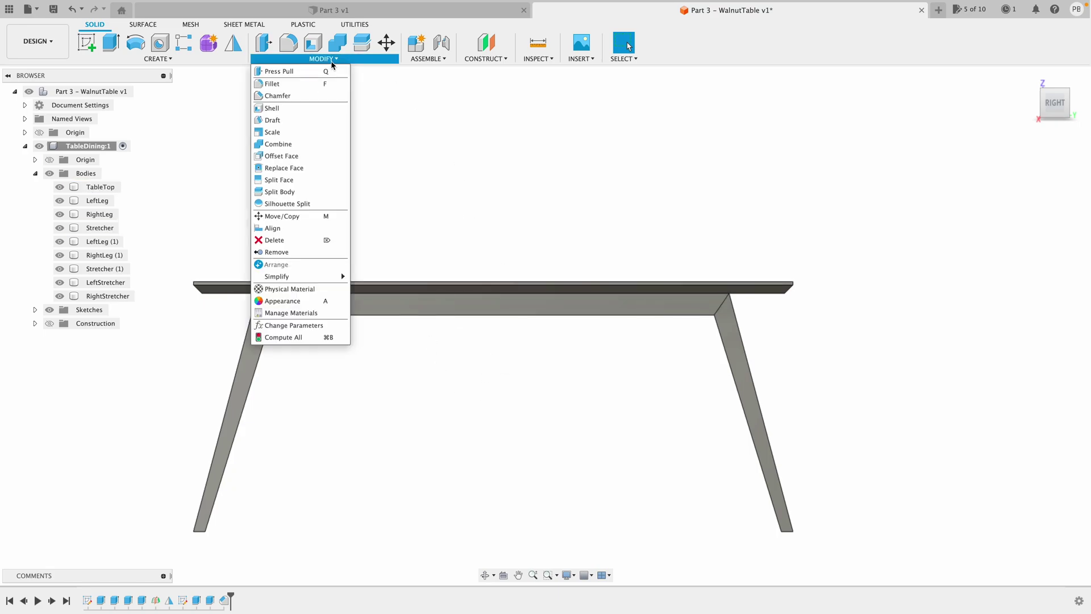
left_click(302, 325)
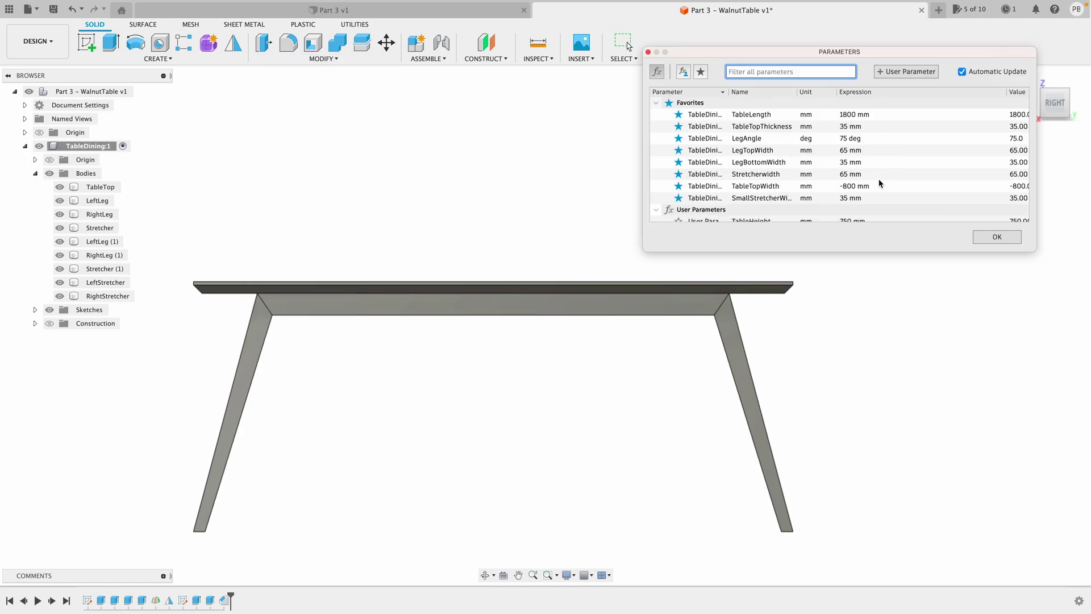
left_click(847, 115)
triple_click(842, 114)
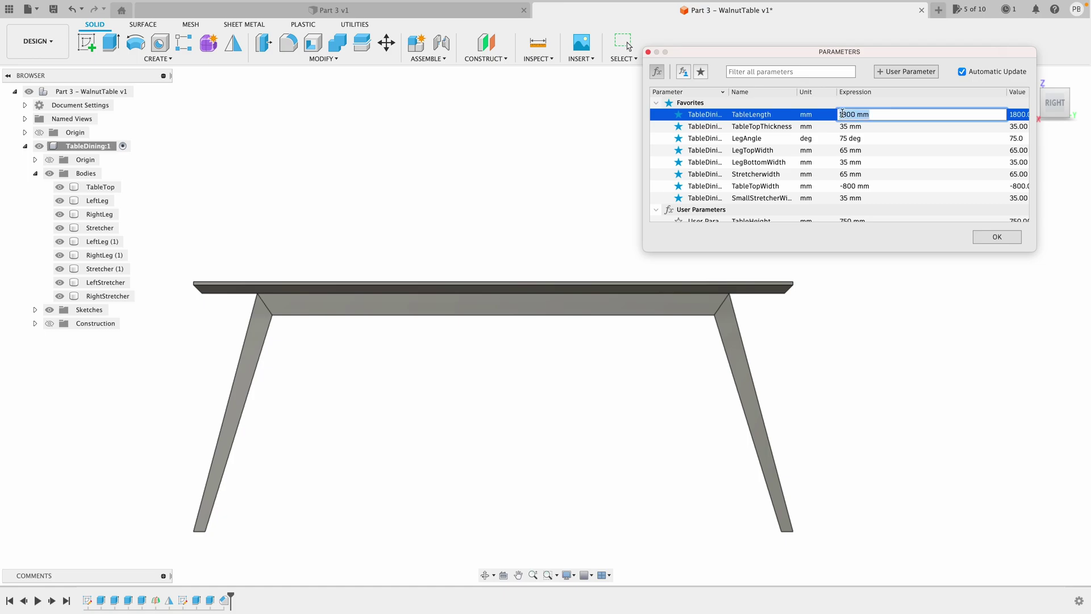
type("2400")
key("Return")
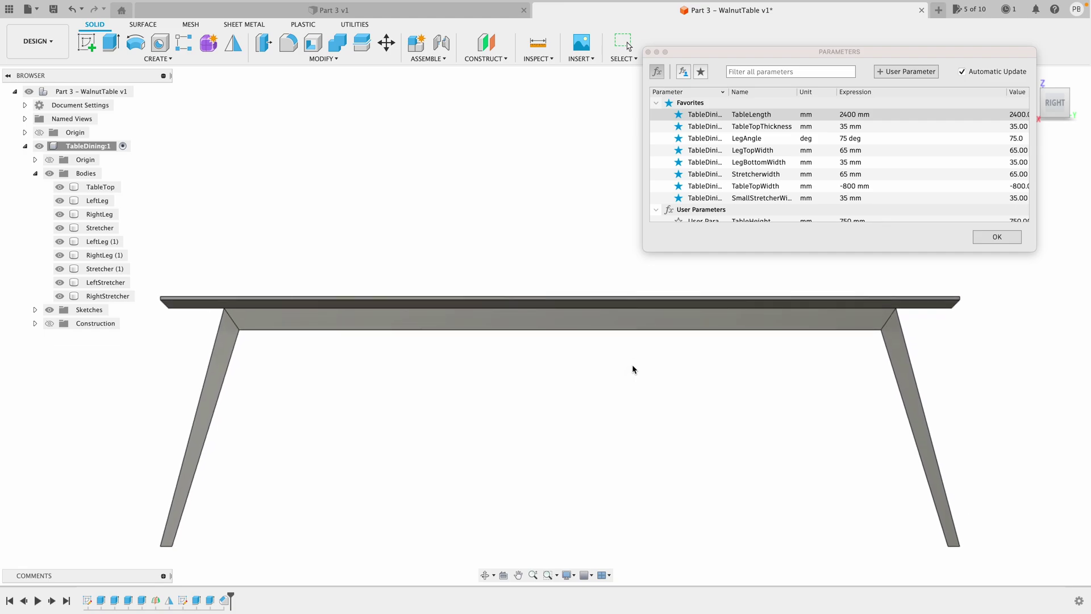
middle_click_drag(633, 370, 632, 369, "shift")
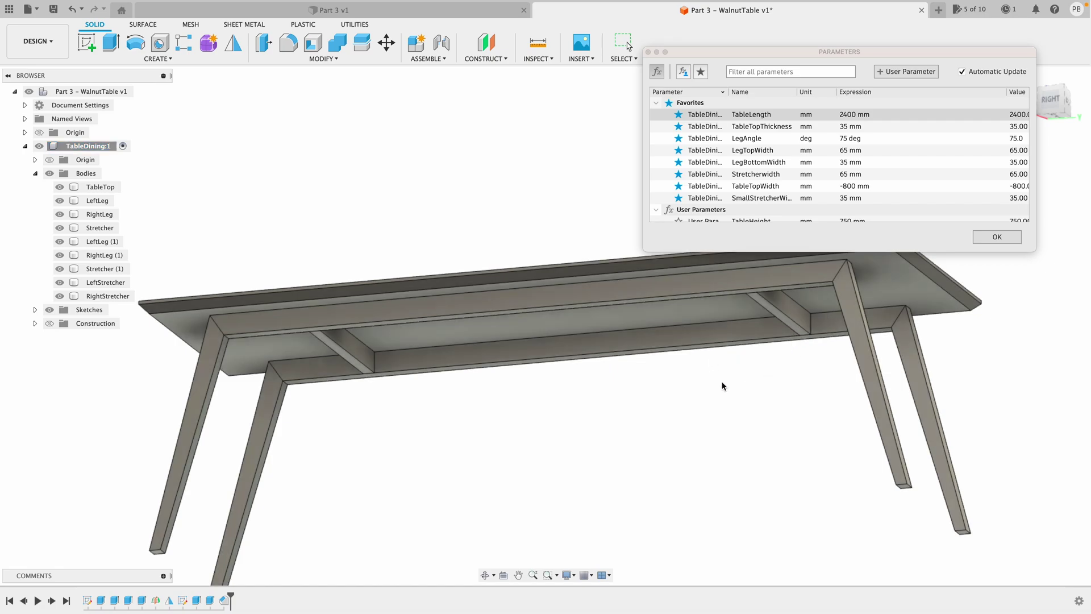
Set the TableLength parameter to 1500 mm and fit the whole table in a straight side view
left_click(1052, 100)
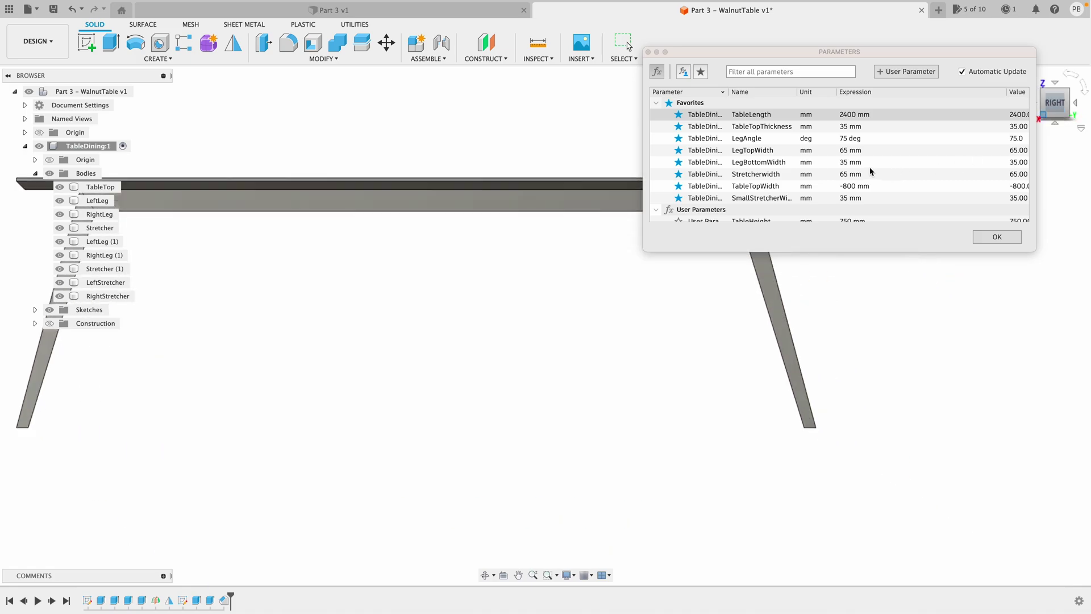
left_click(846, 116)
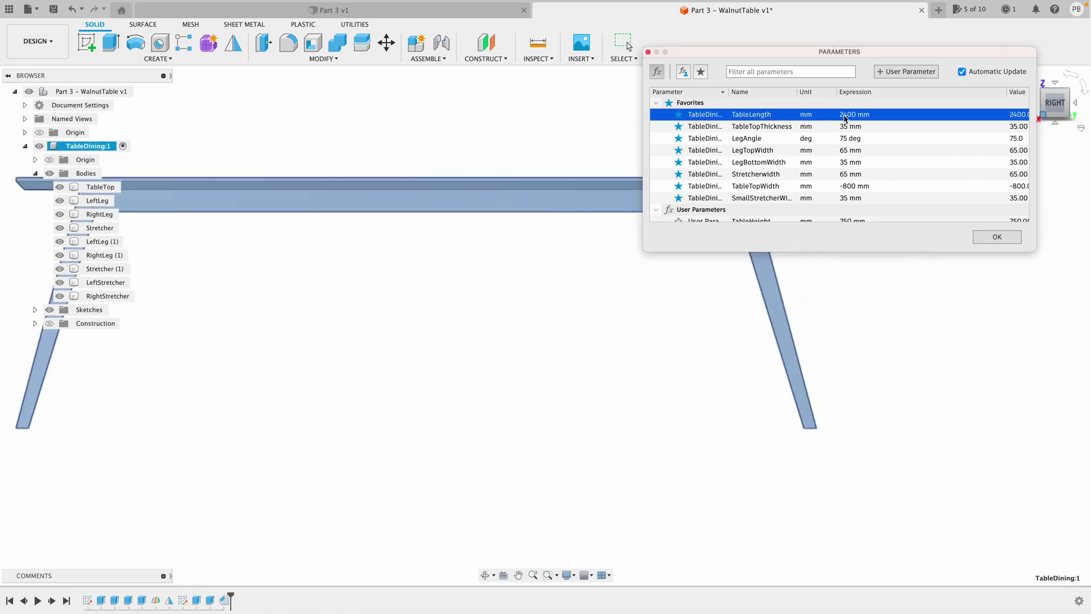
left_click(858, 130)
left_click(849, 115)
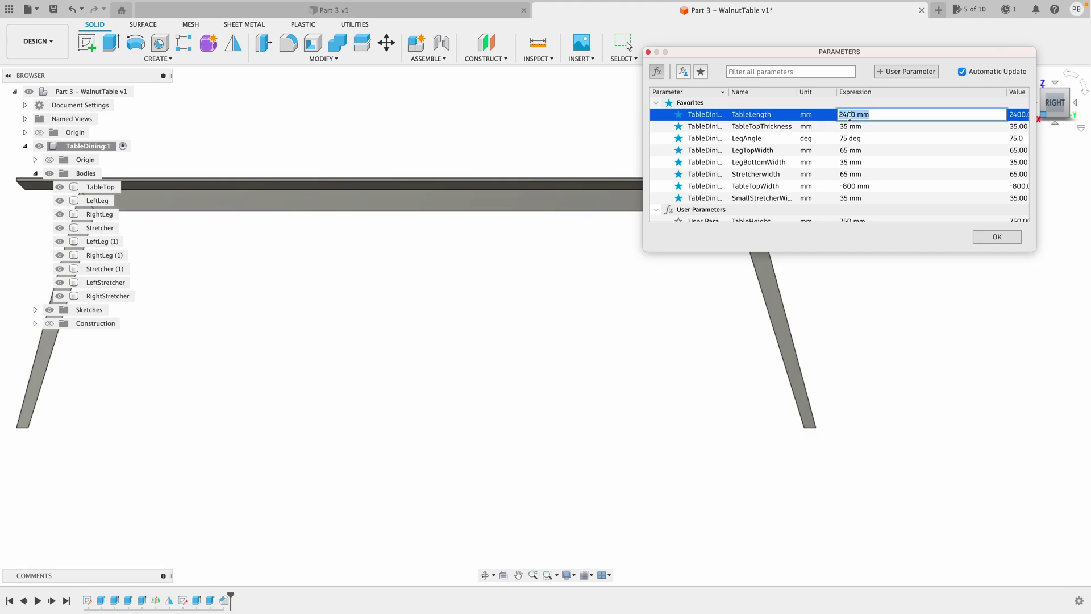
type("1500")
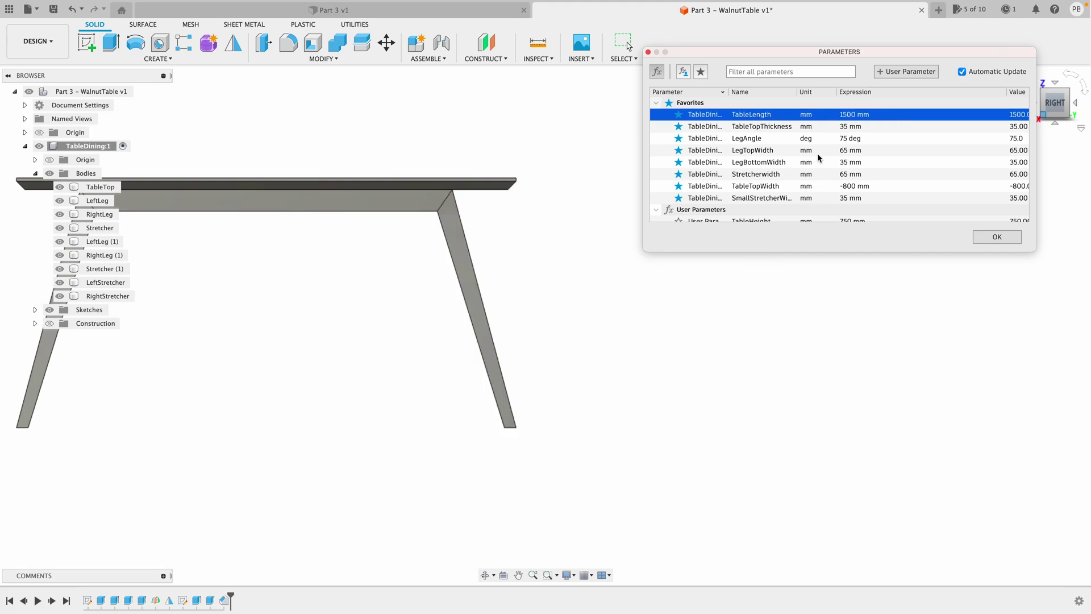
left_click(564, 209)
key("F6")
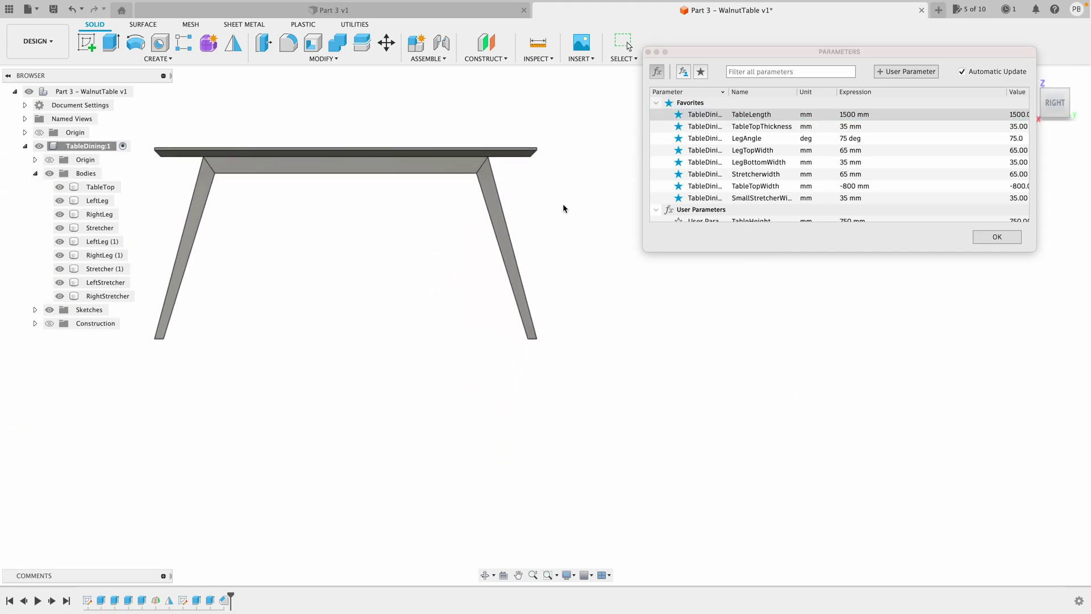
Set the TableHeight user parameter to 350 mm and look at the low table in perspective
scroll(875, 192, "down", 2)
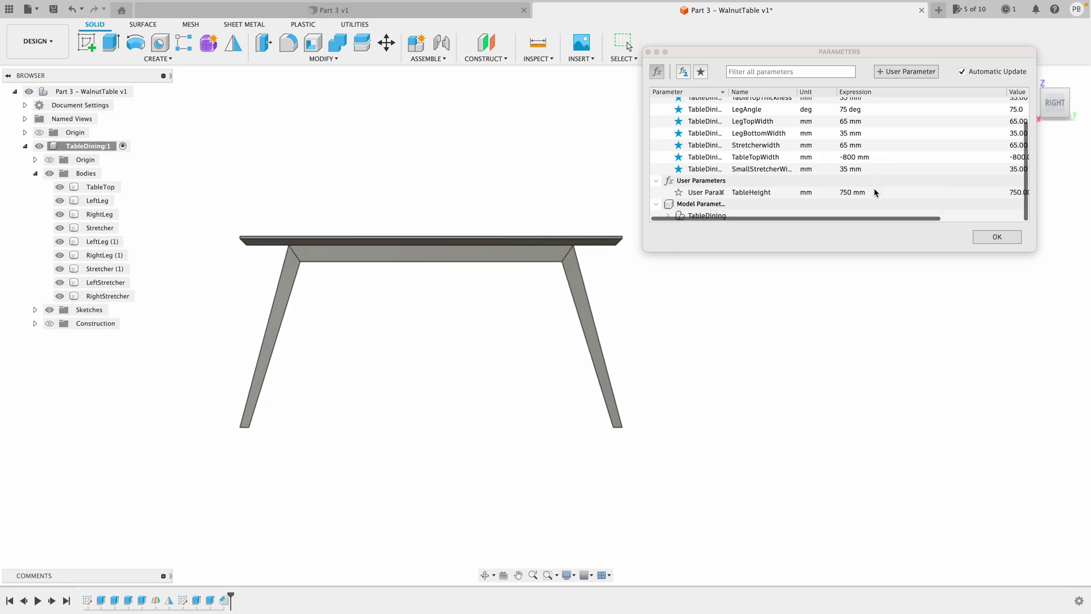
left_click(844, 193)
type("350")
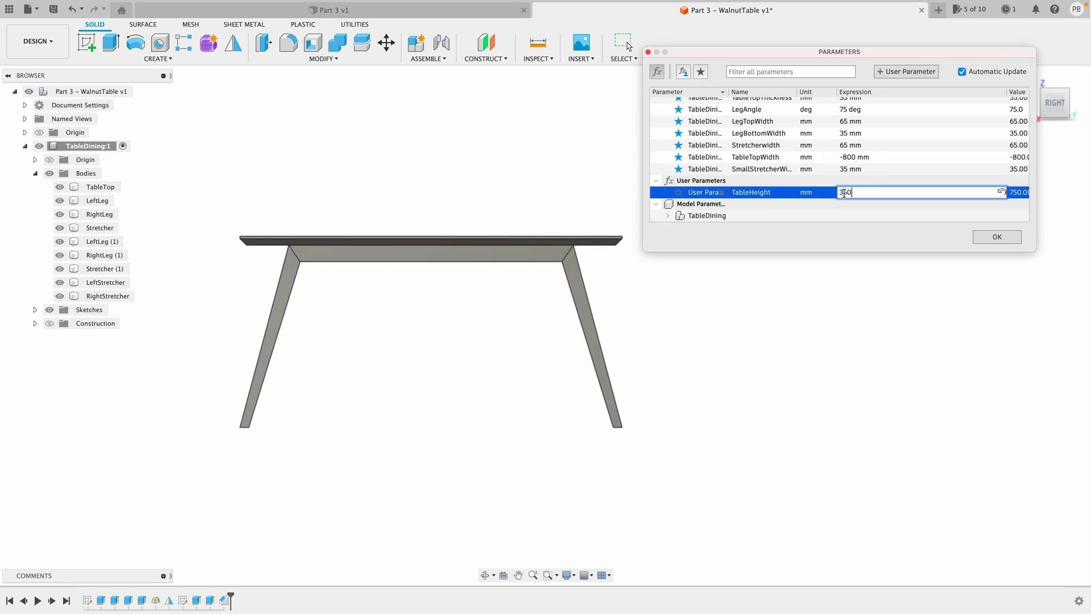
key("Return")
left_click(640, 387)
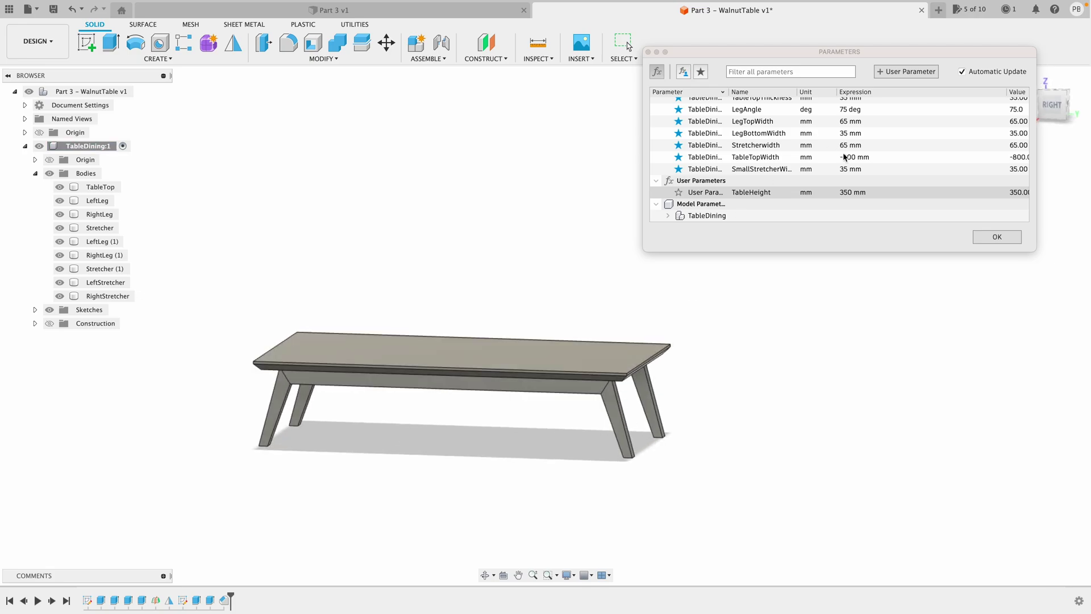
Set TableHeight back to 750 mm and TableLength to 1800 mm, and accept the parameters
left_click(844, 192)
type("18")
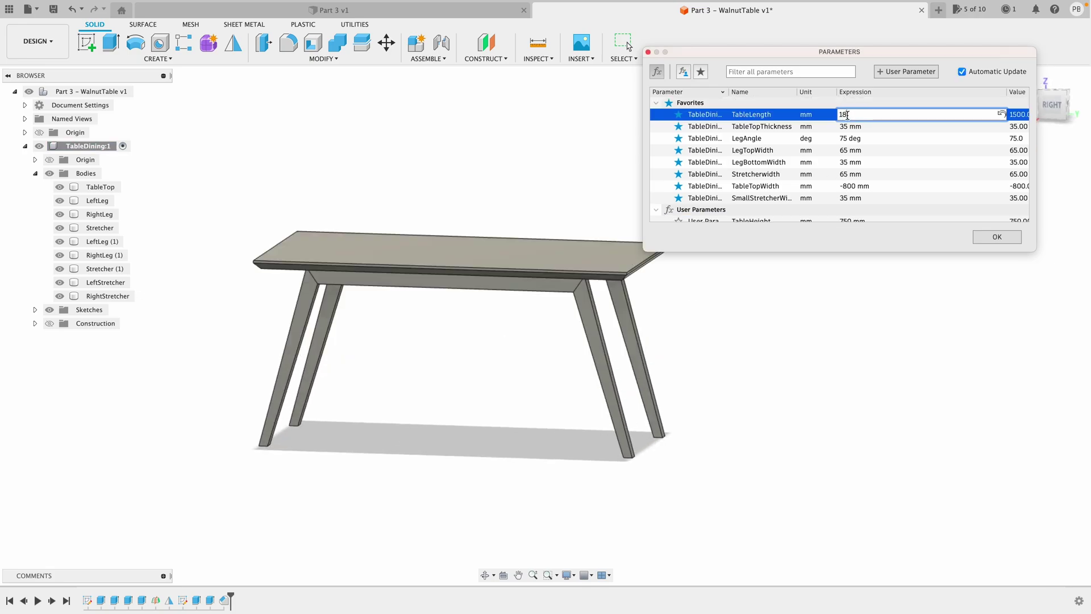
type("00")
key("Return")
left_click(988, 237)
middle_click_drag(831, 330, 473, 233, "shift")
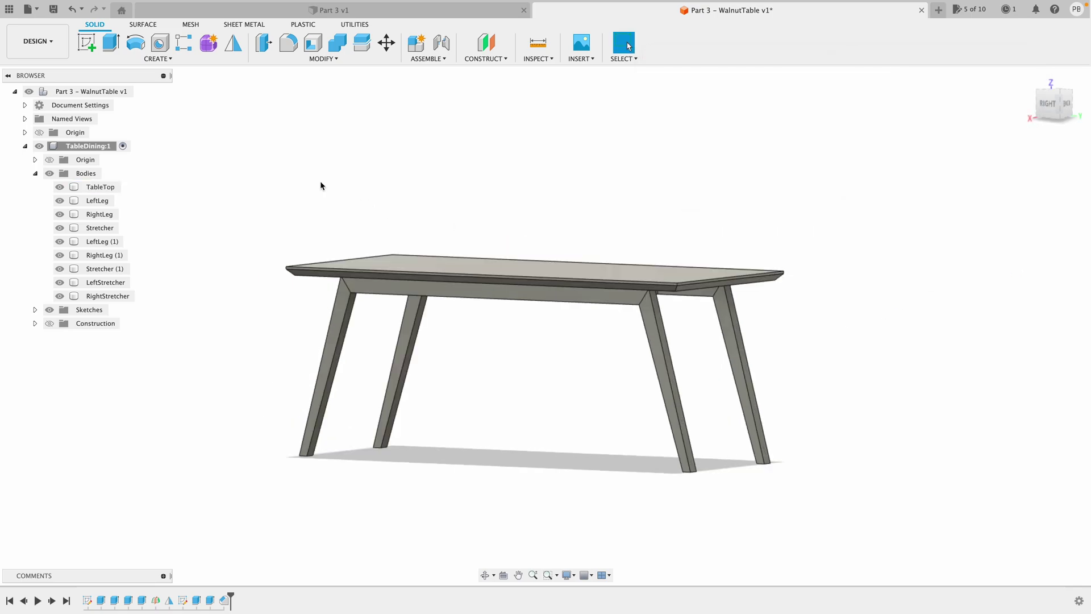
Export the table design to the Desktop as a USD file (*.usdz), keeping the name Part 3 - WalnutTable v1
left_click(37, 10)
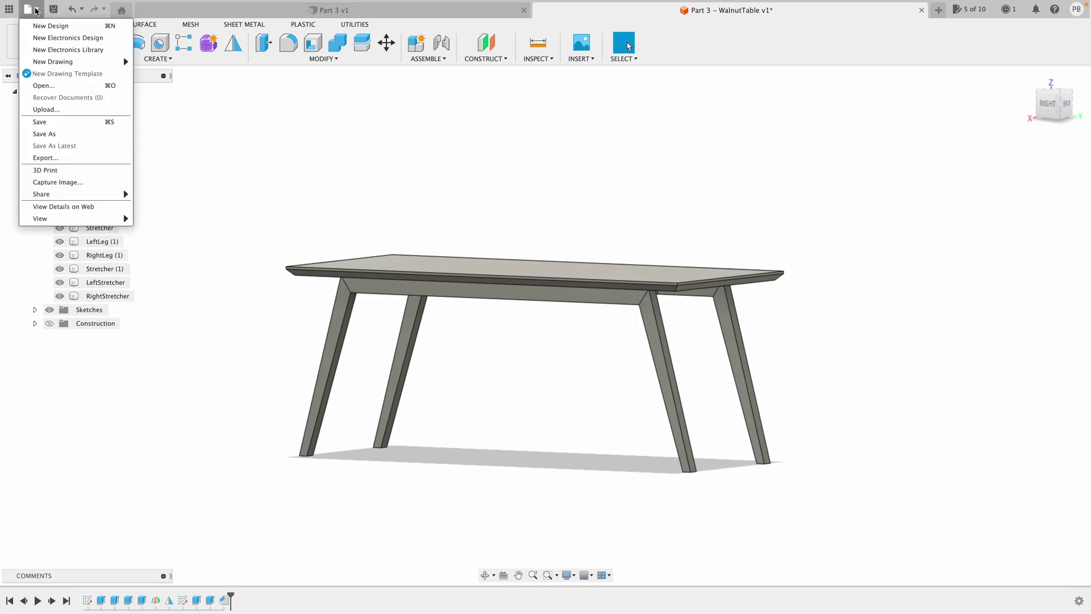
left_click(67, 162)
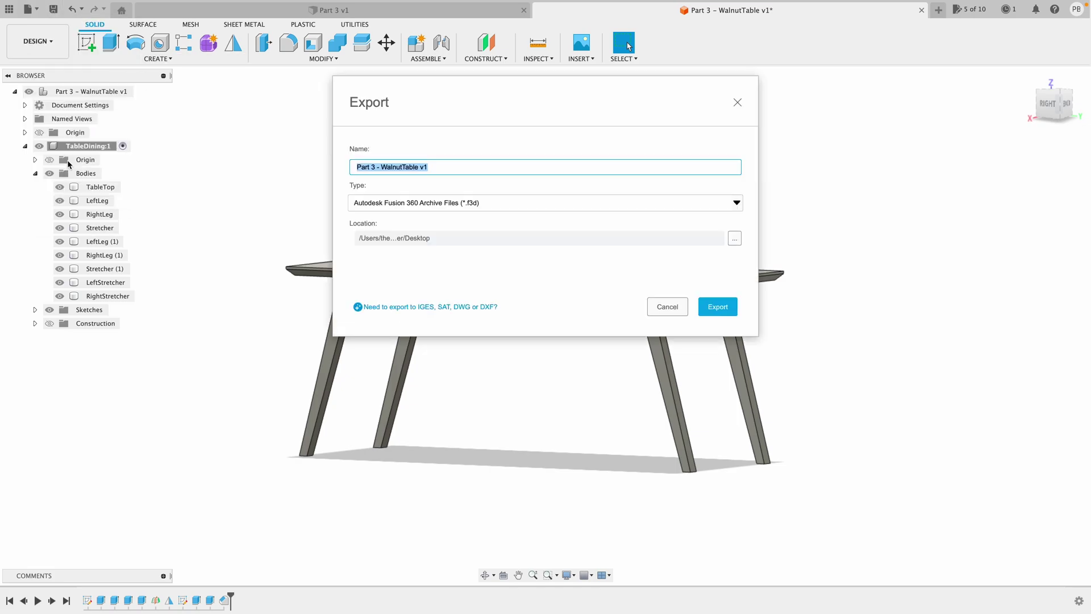
left_click(508, 205)
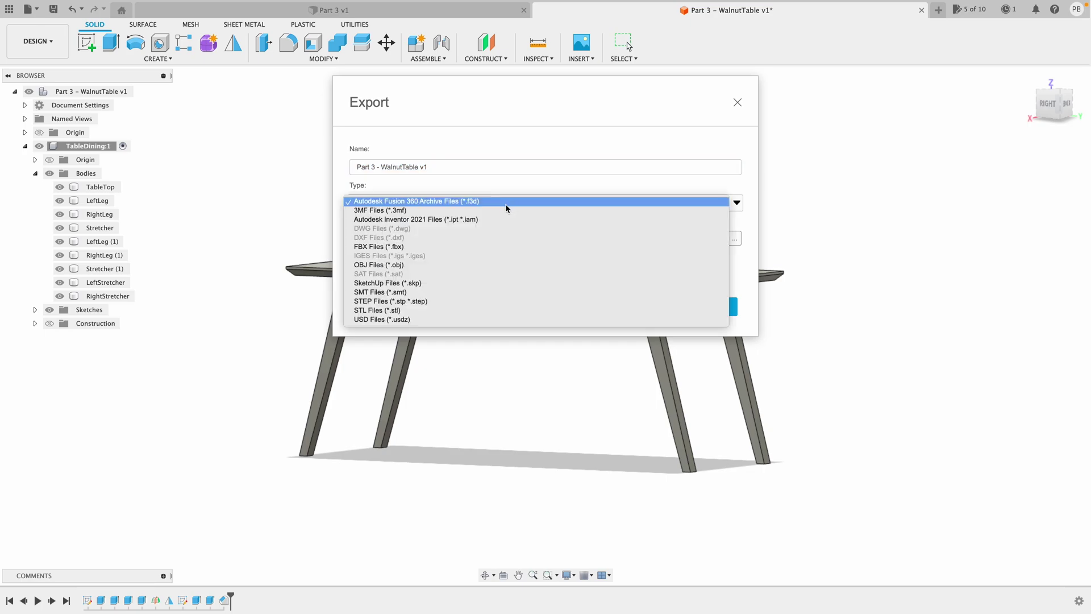
left_click(407, 319)
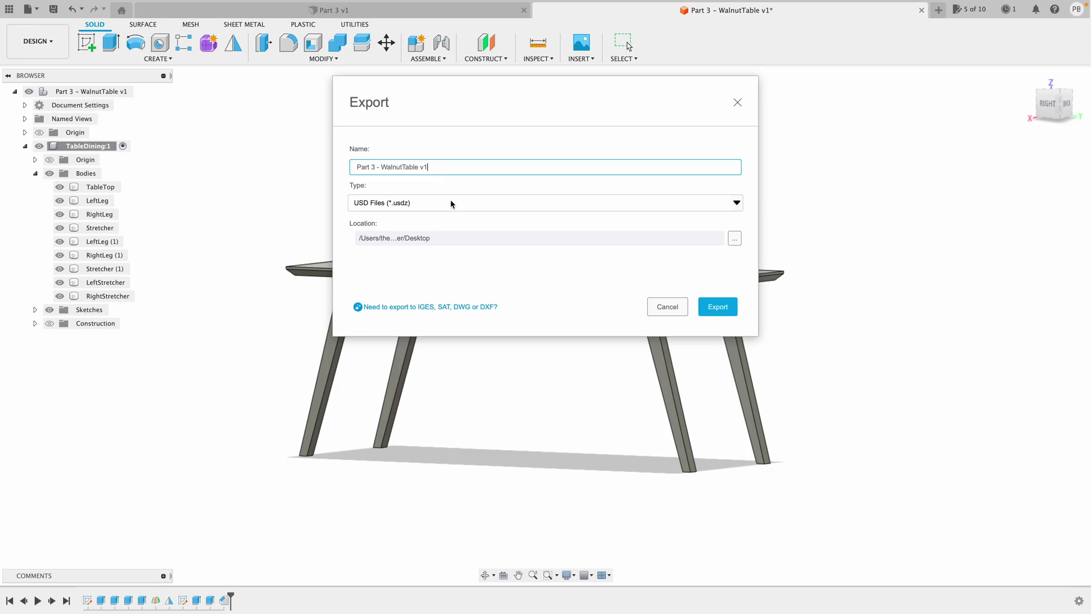
left_click(717, 306)
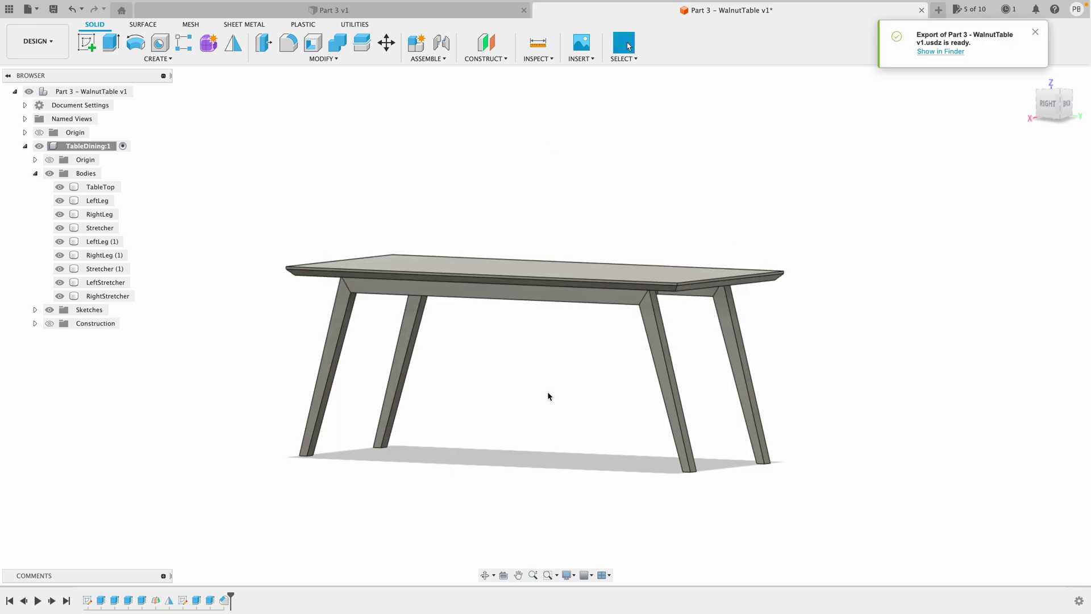